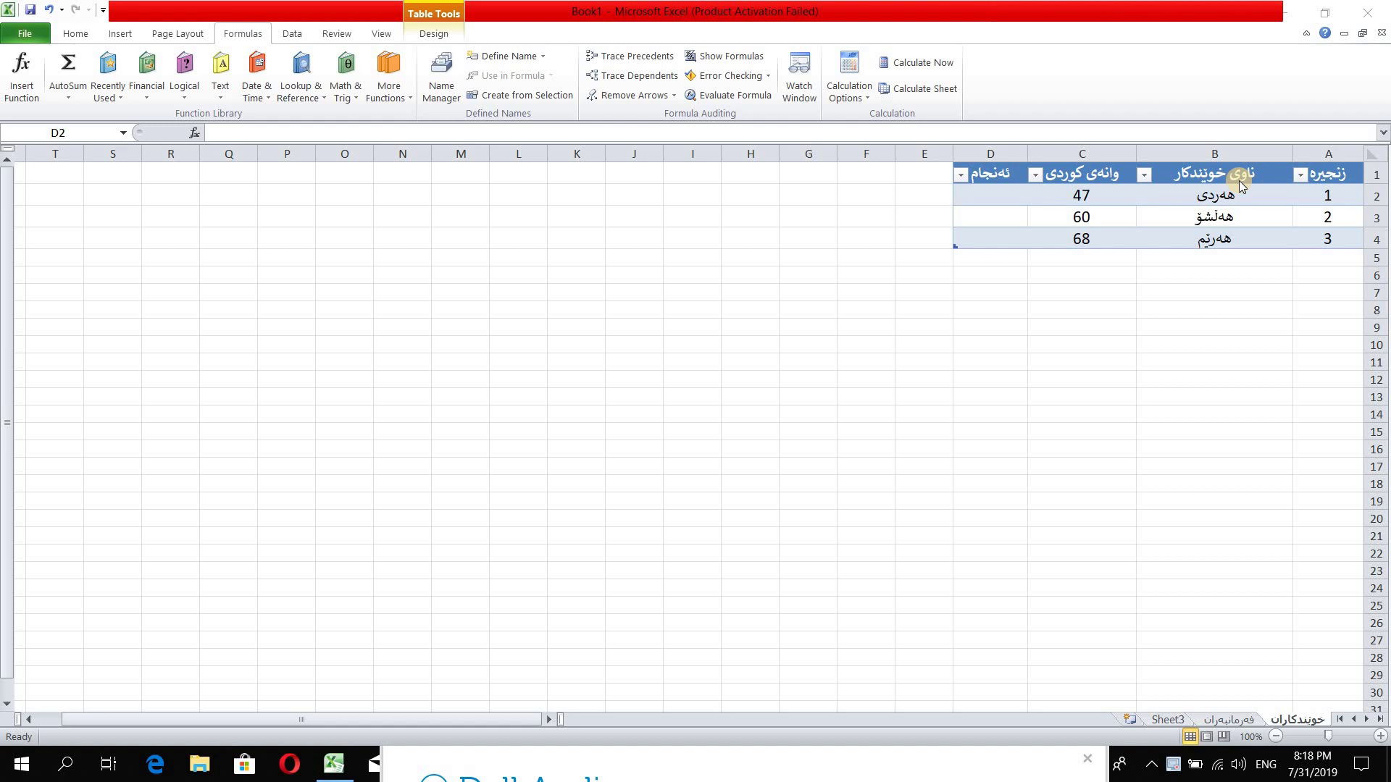
# - In D2, start an IF formula testing whether the وانەی کوردی mark in C2 is >=50, with empty text strings for both results
pyautogui.click(1014, 191)
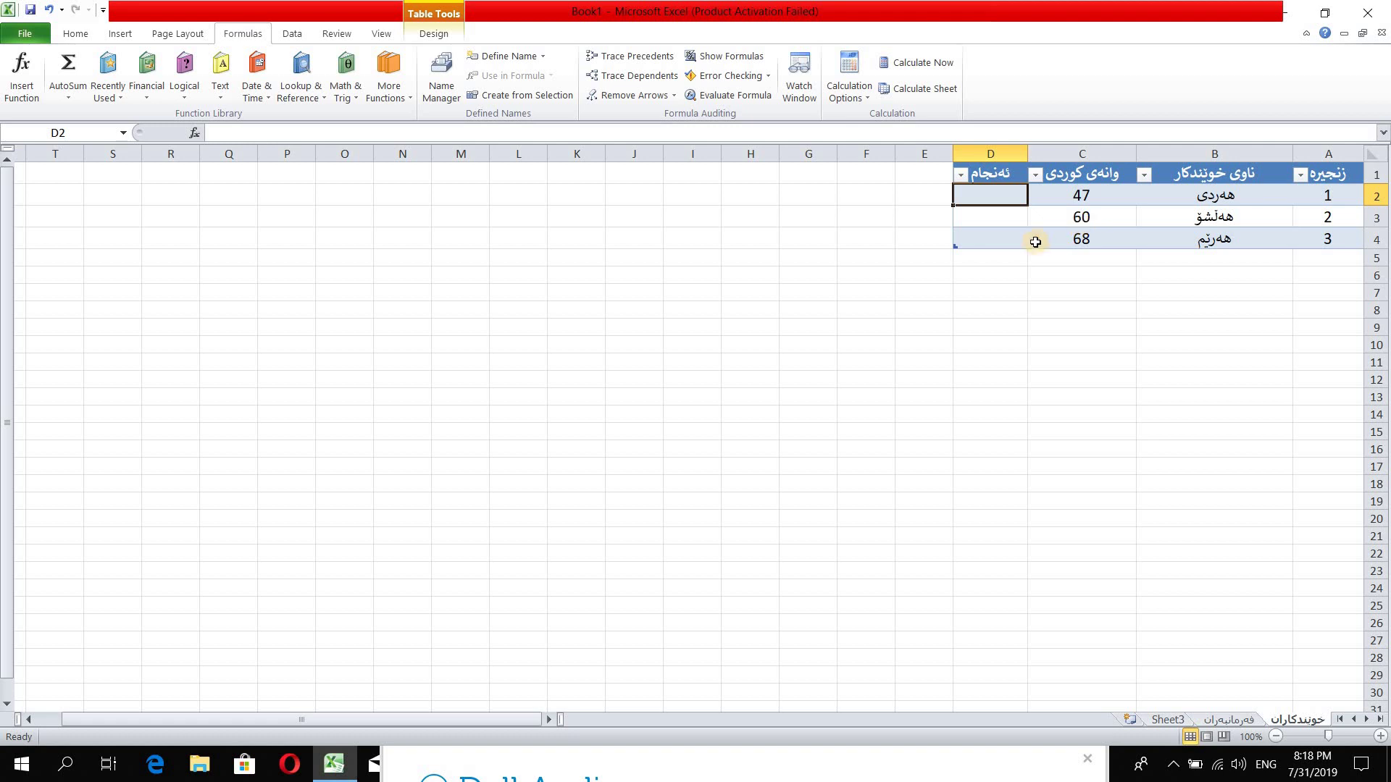
pyautogui.click(224, 131)
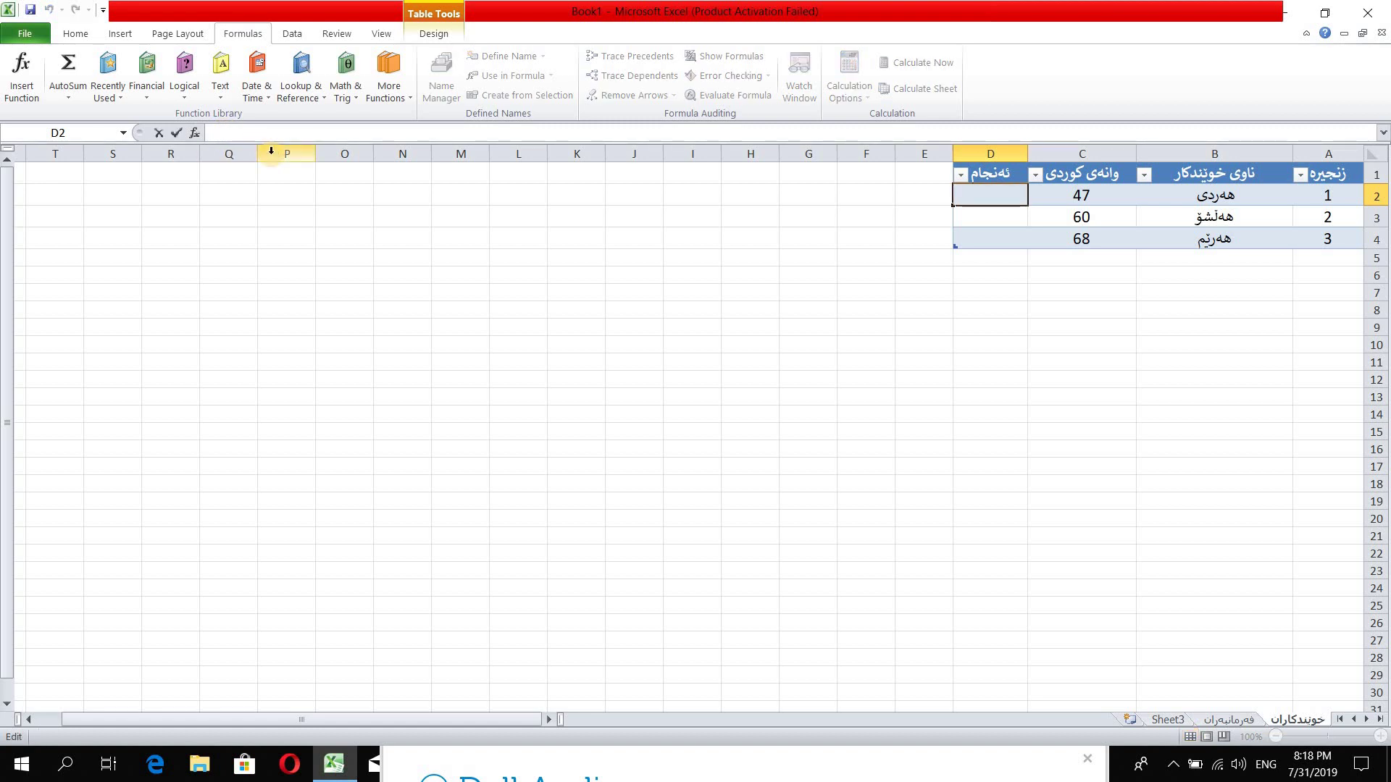
pyautogui.write('=i')
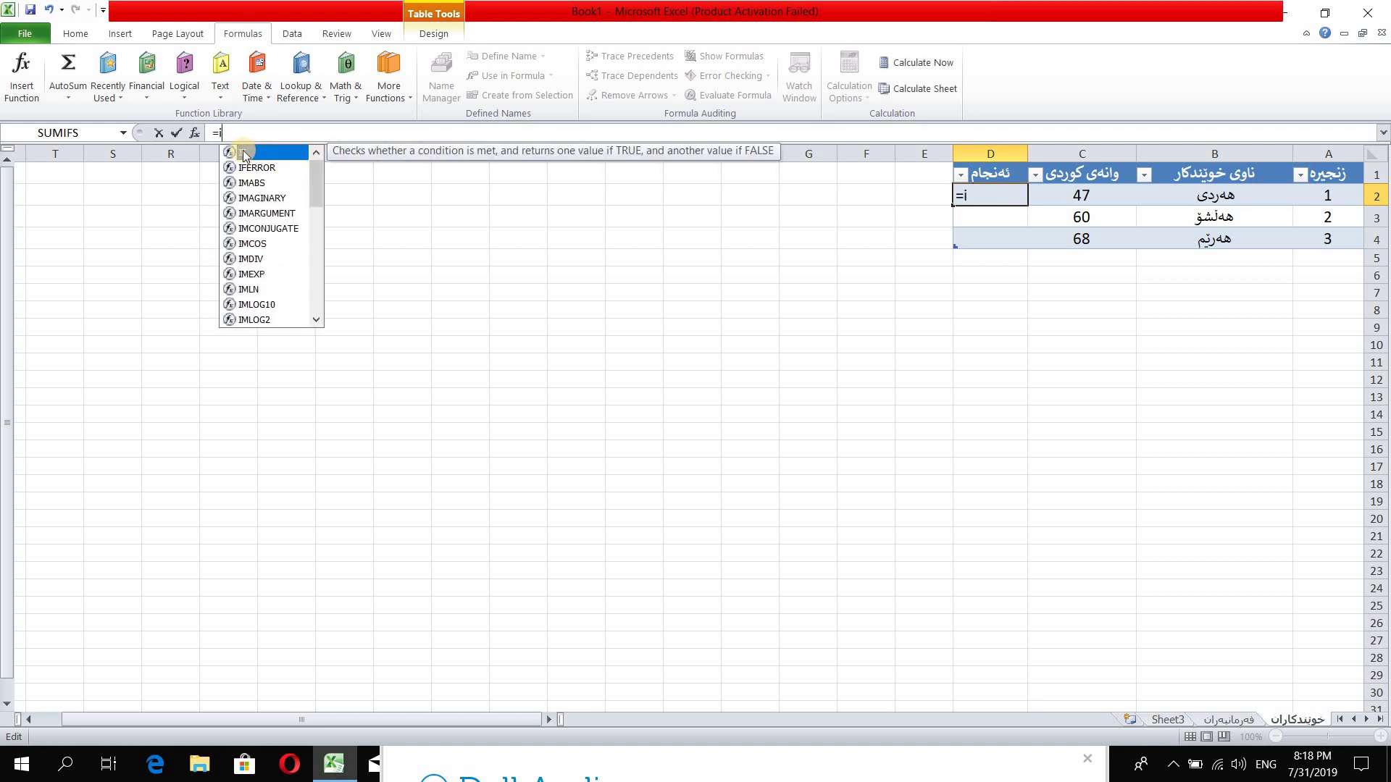
pyautogui.doubleClick(245, 154)
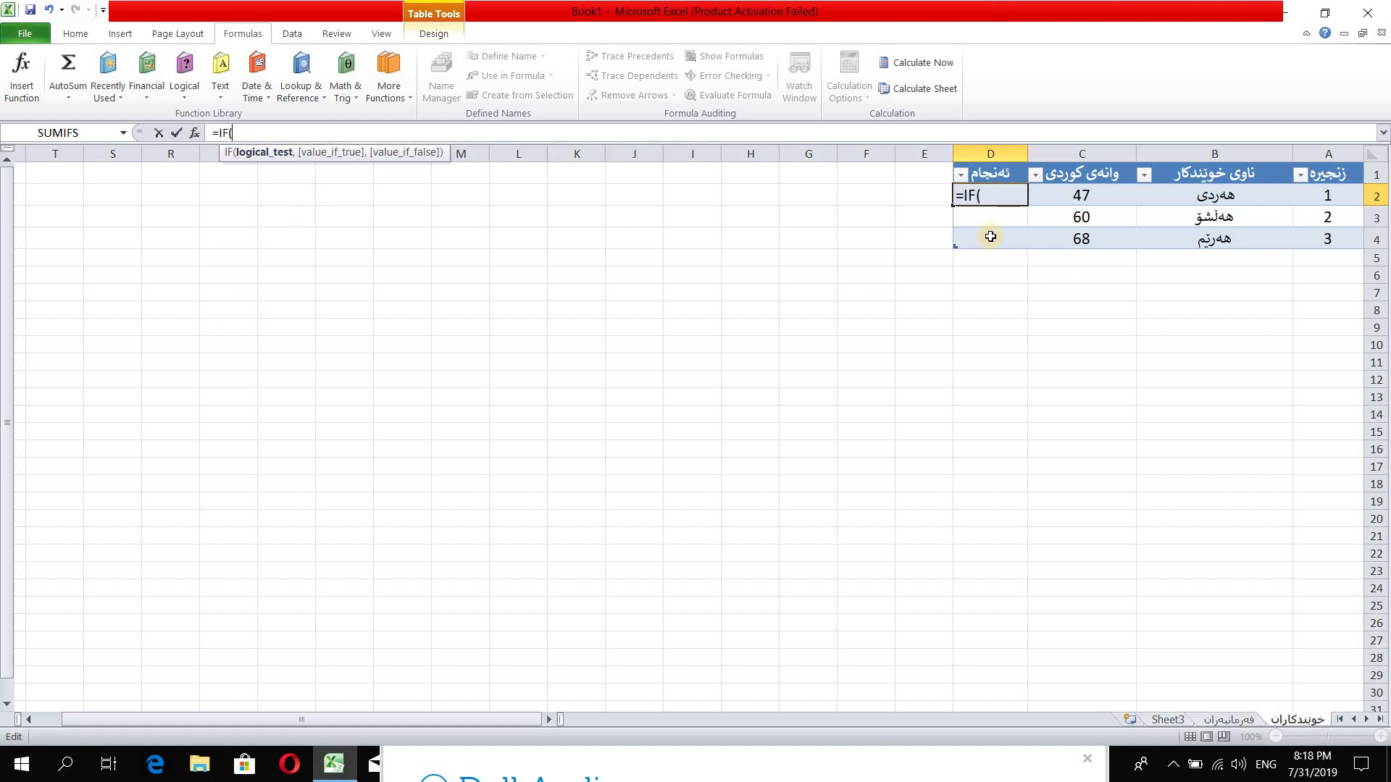
pyautogui.click(1081, 194)
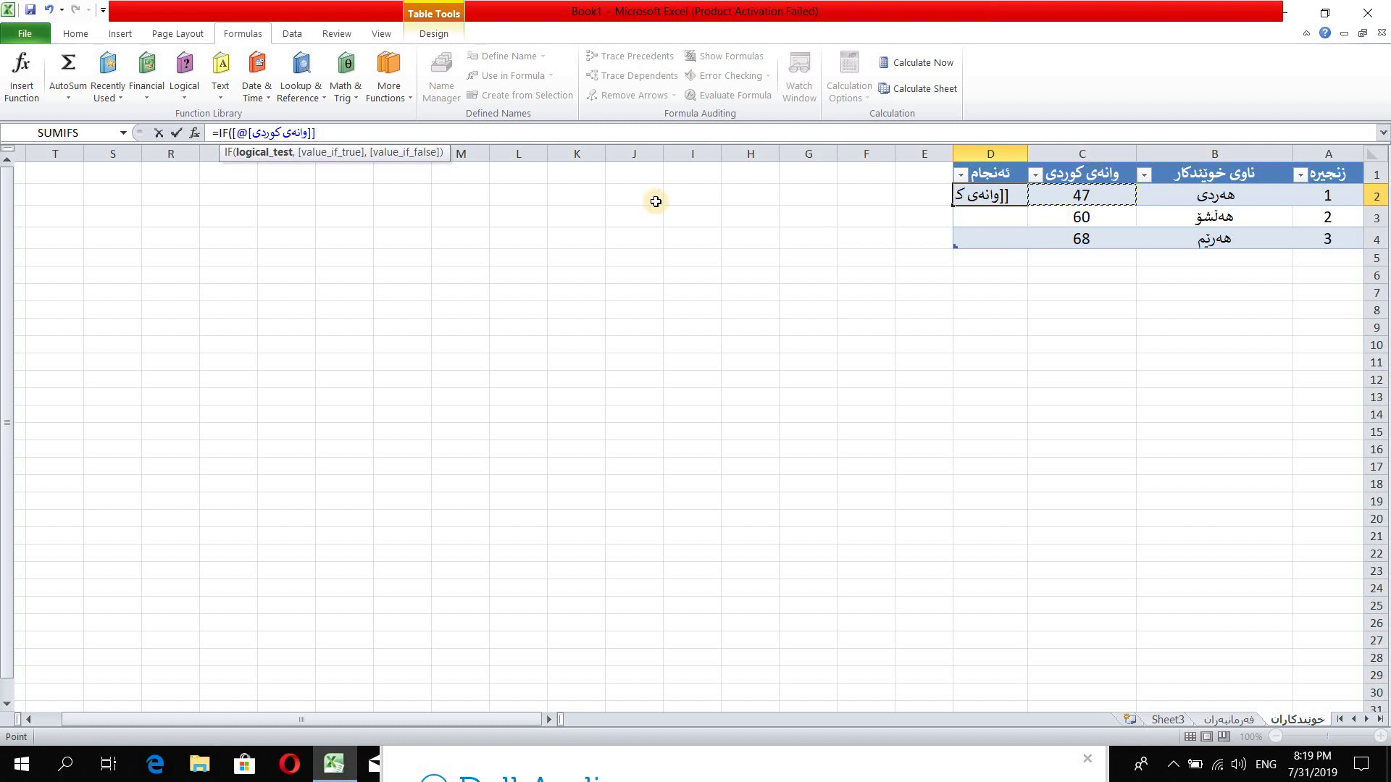
pyautogui.write('>=50,')
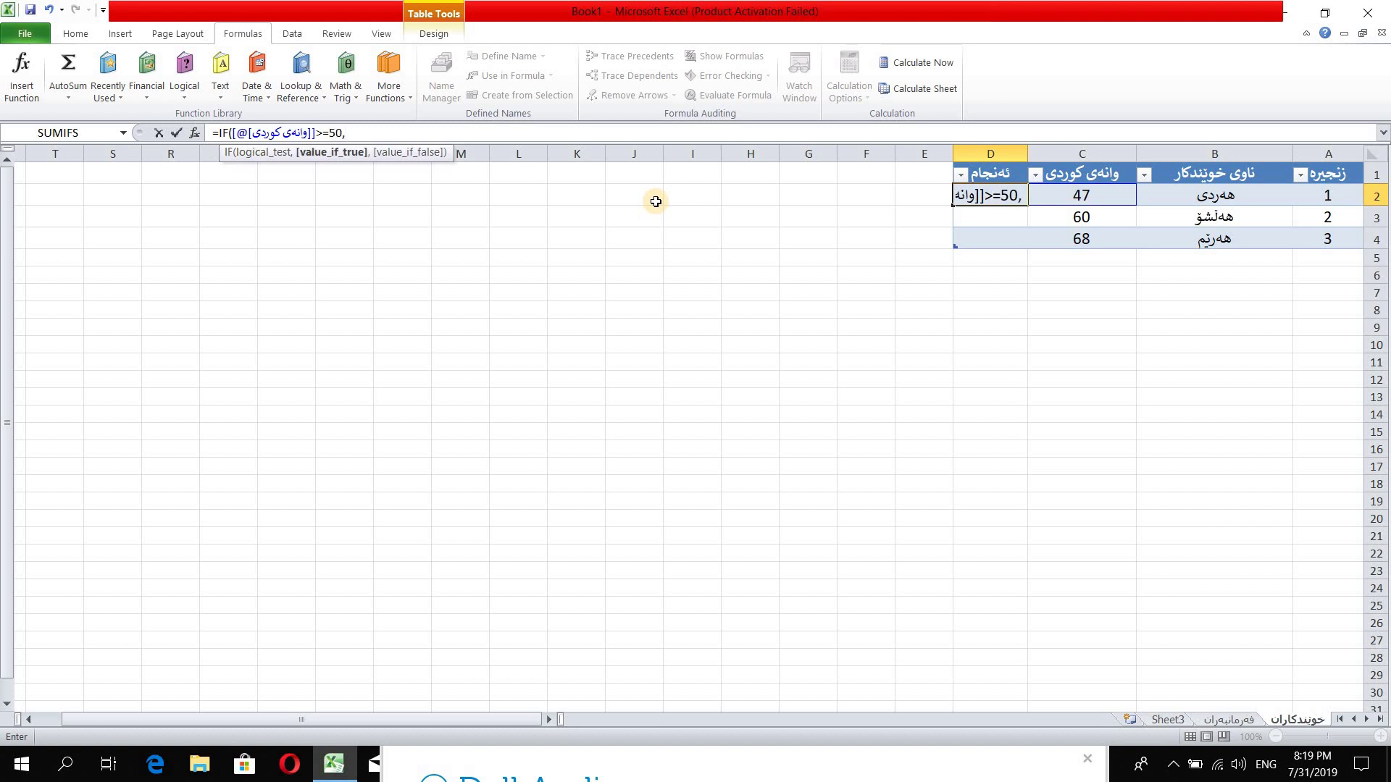
pyautogui.write(' "",')
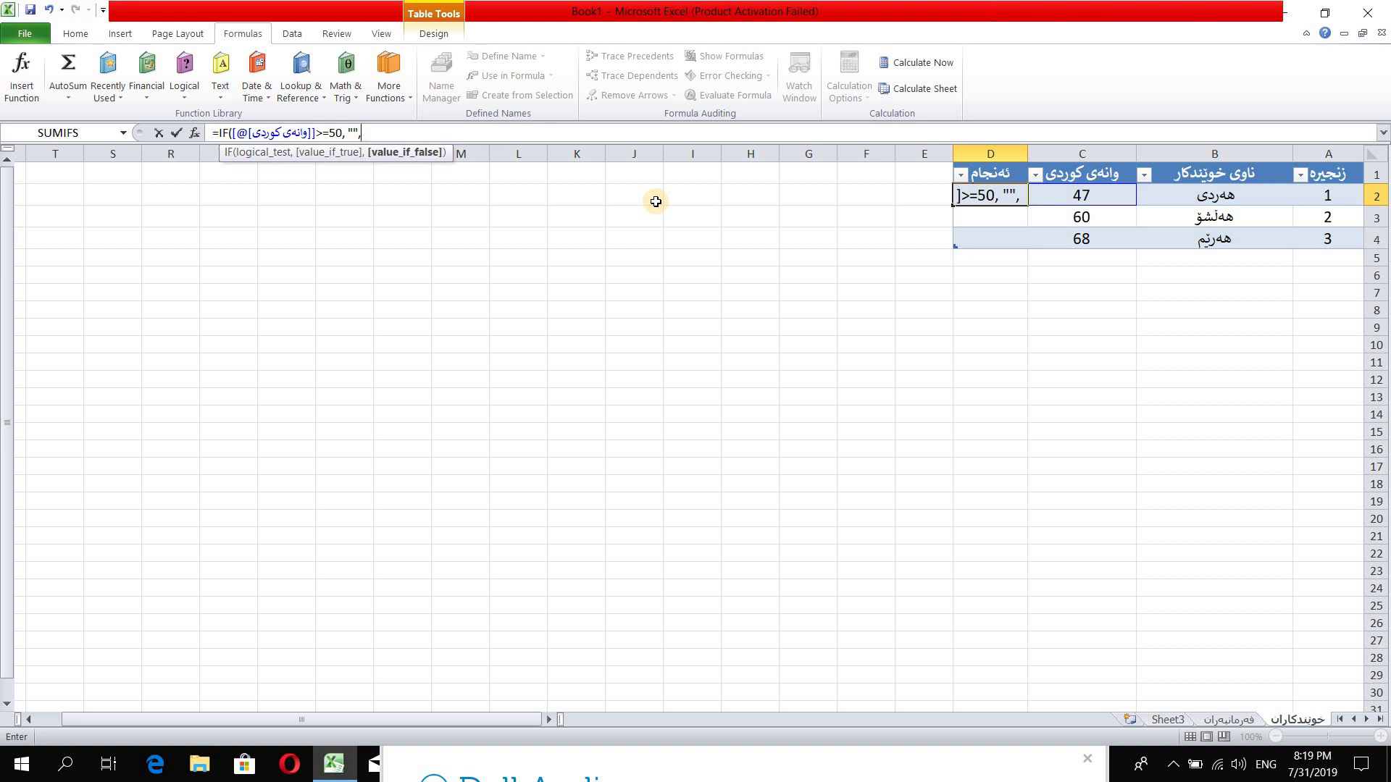
pyautogui.write(' ""')
# - Set the IF formula's true result to "دەرچووە" and its false result to "دەرنەچووە"
pyautogui.click(350, 132)
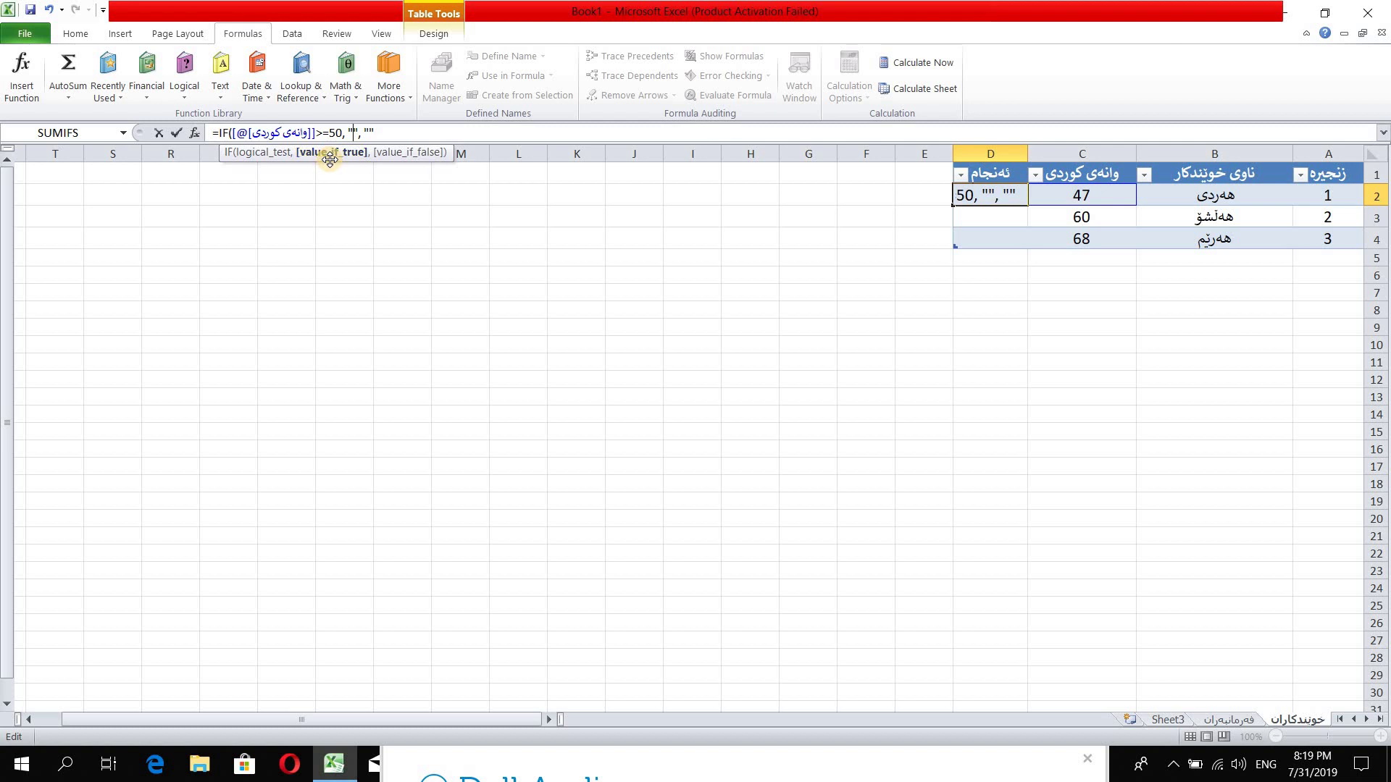
pyautogui.hotkey('alt', 'shift')
pyautogui.write('دەرچووە')
pyautogui.write(', "')
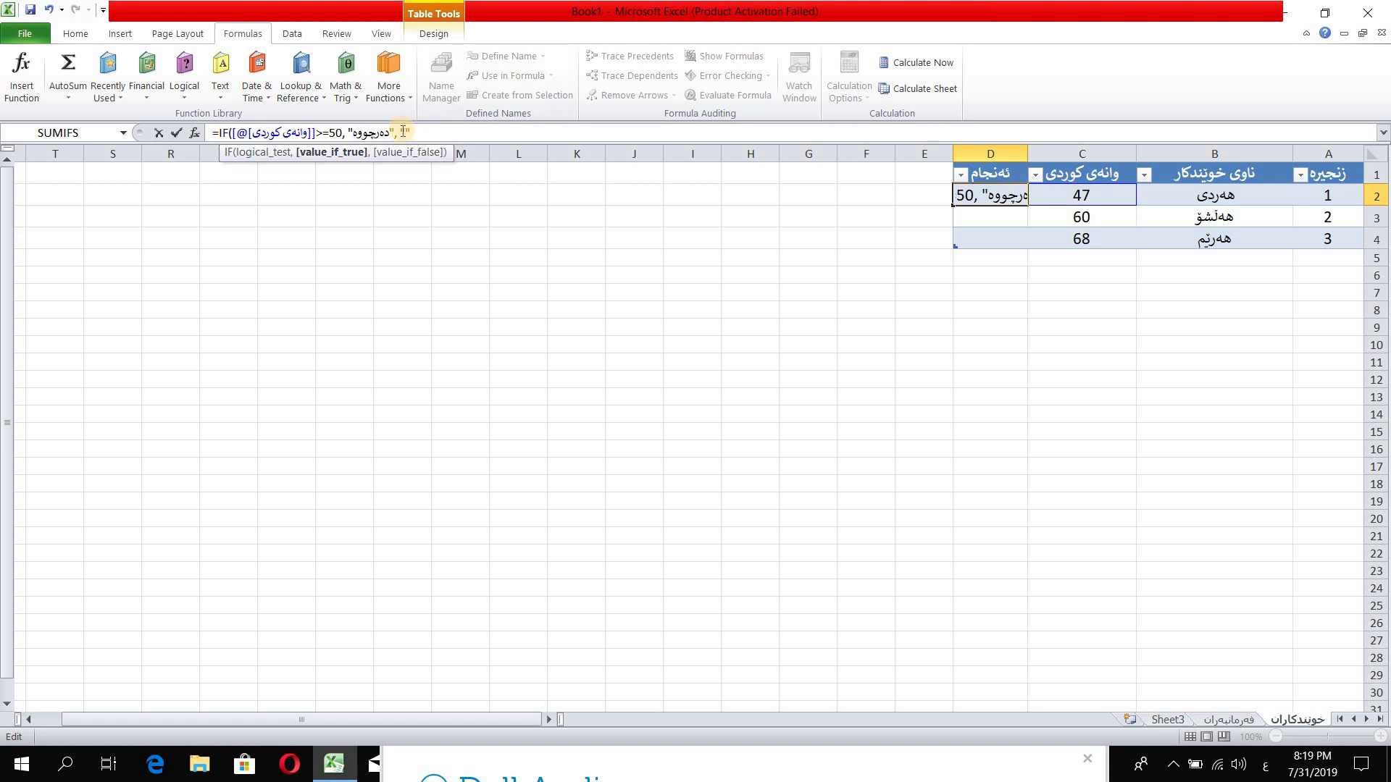
pyautogui.write('"')
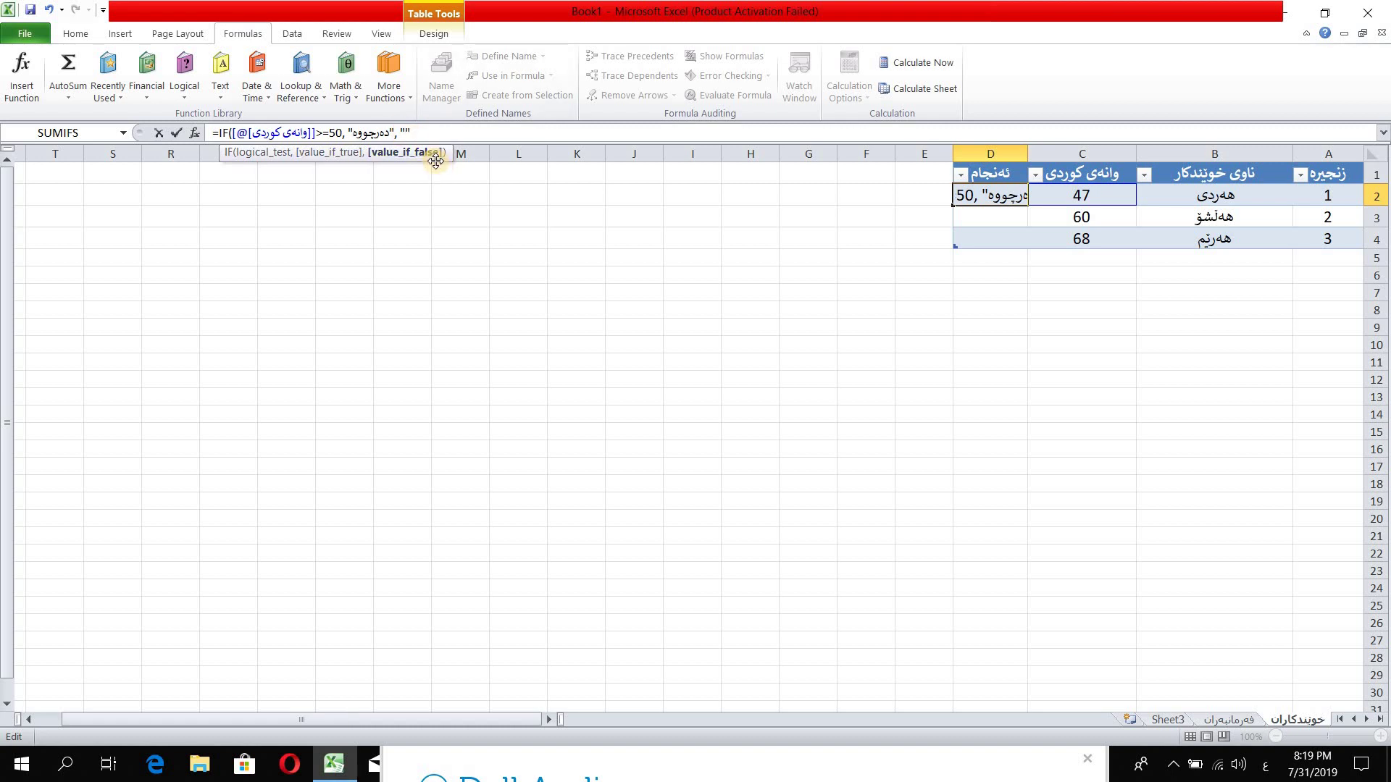
pyautogui.write('دەرنەچووە')
pyautogui.press('Right')
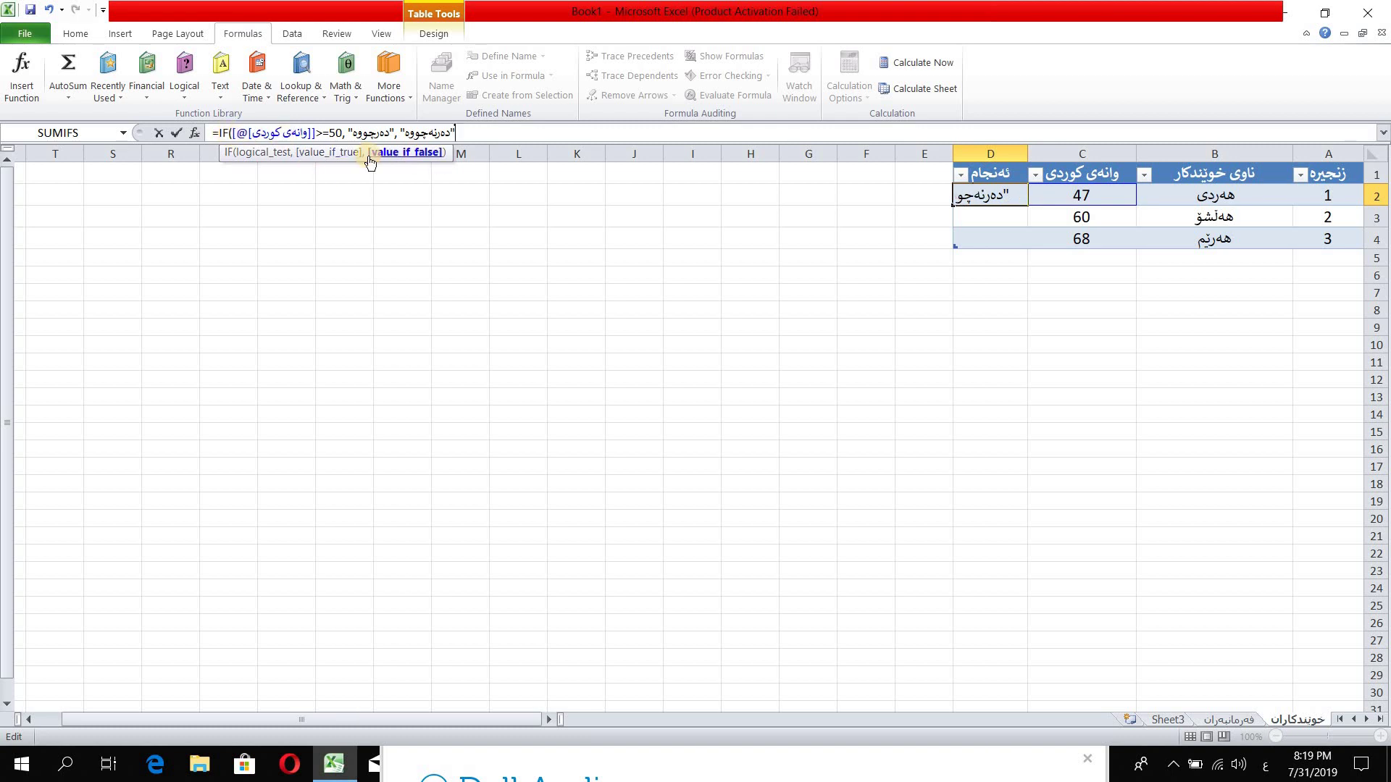
# - Close and commit the IF formula in D2, and fill it down through D4
pyautogui.write(')')
pyautogui.press('BackSpace')
pyautogui.hotkey('alt', 'shift')
pyautogui.write(')')
pyautogui.press('Return')
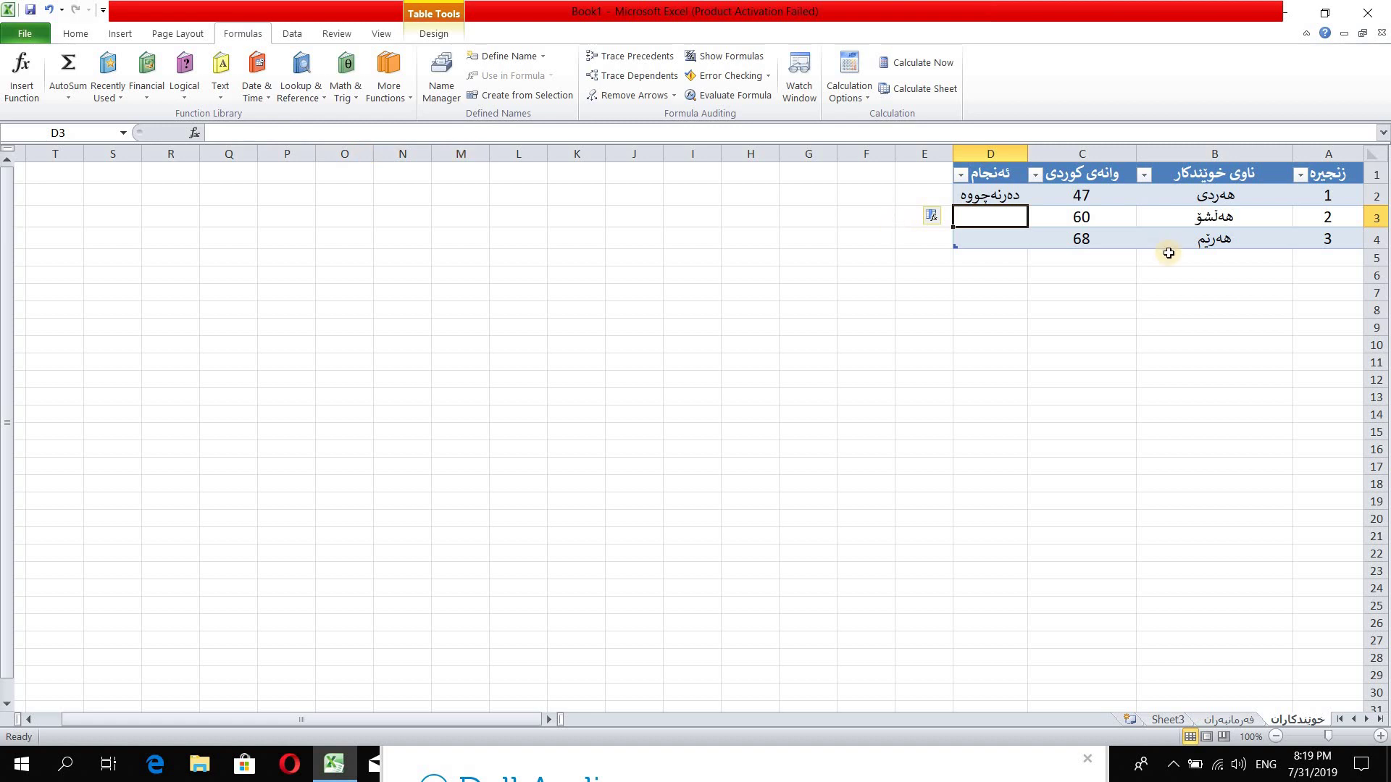
pyautogui.click(1000, 202)
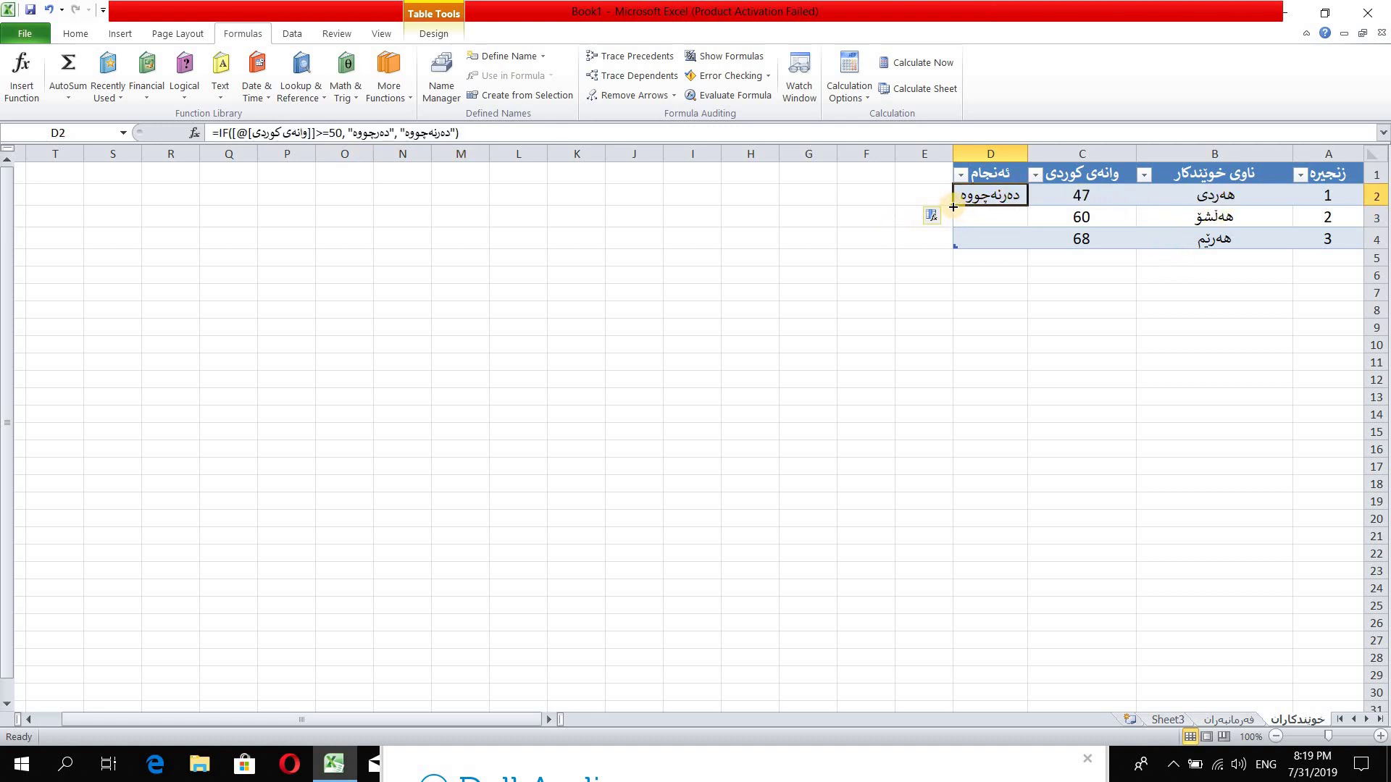
pyautogui.moveTo(953, 206); pyautogui.dragTo(1059, 241)
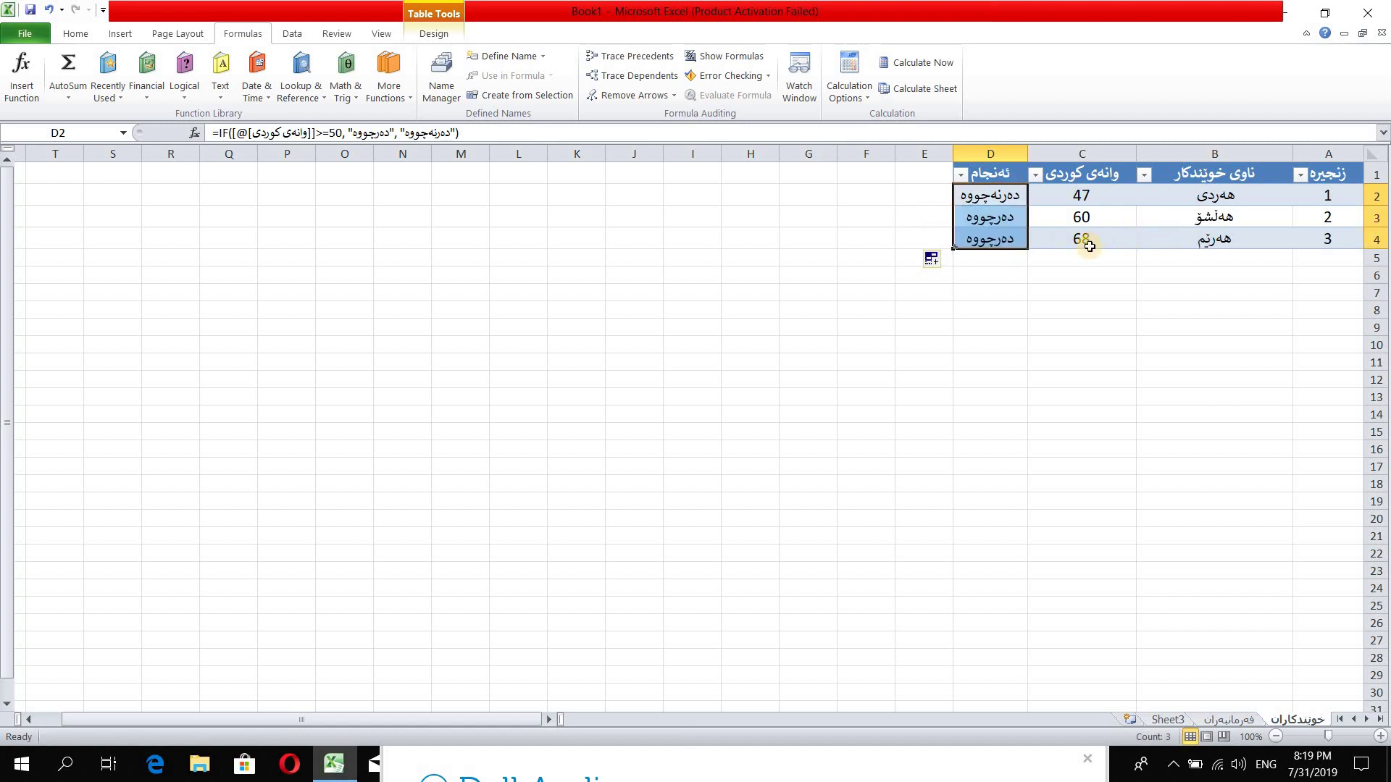
# - Set the وانەی کوردی marks to 50 in C2 and 37 in C3
pyautogui.click(1108, 208)
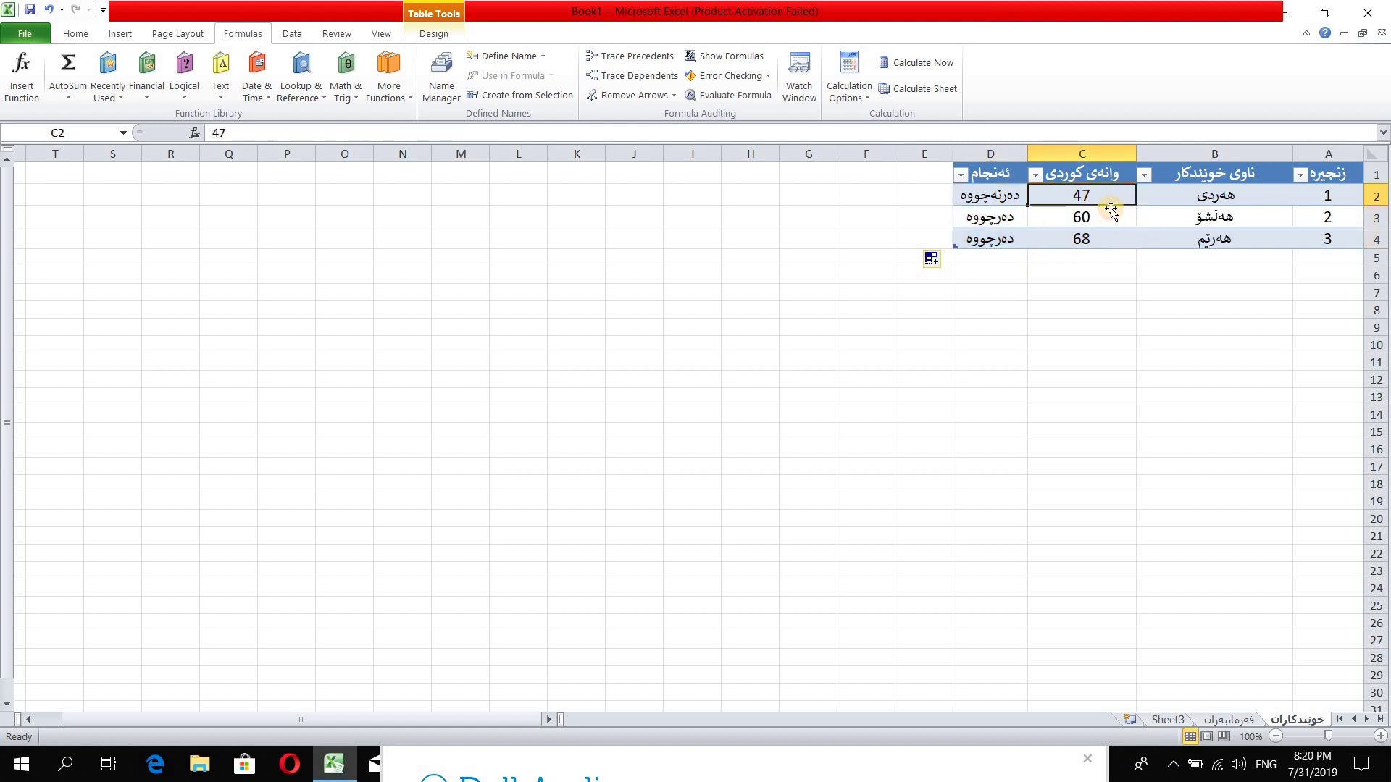
pyautogui.write('50')
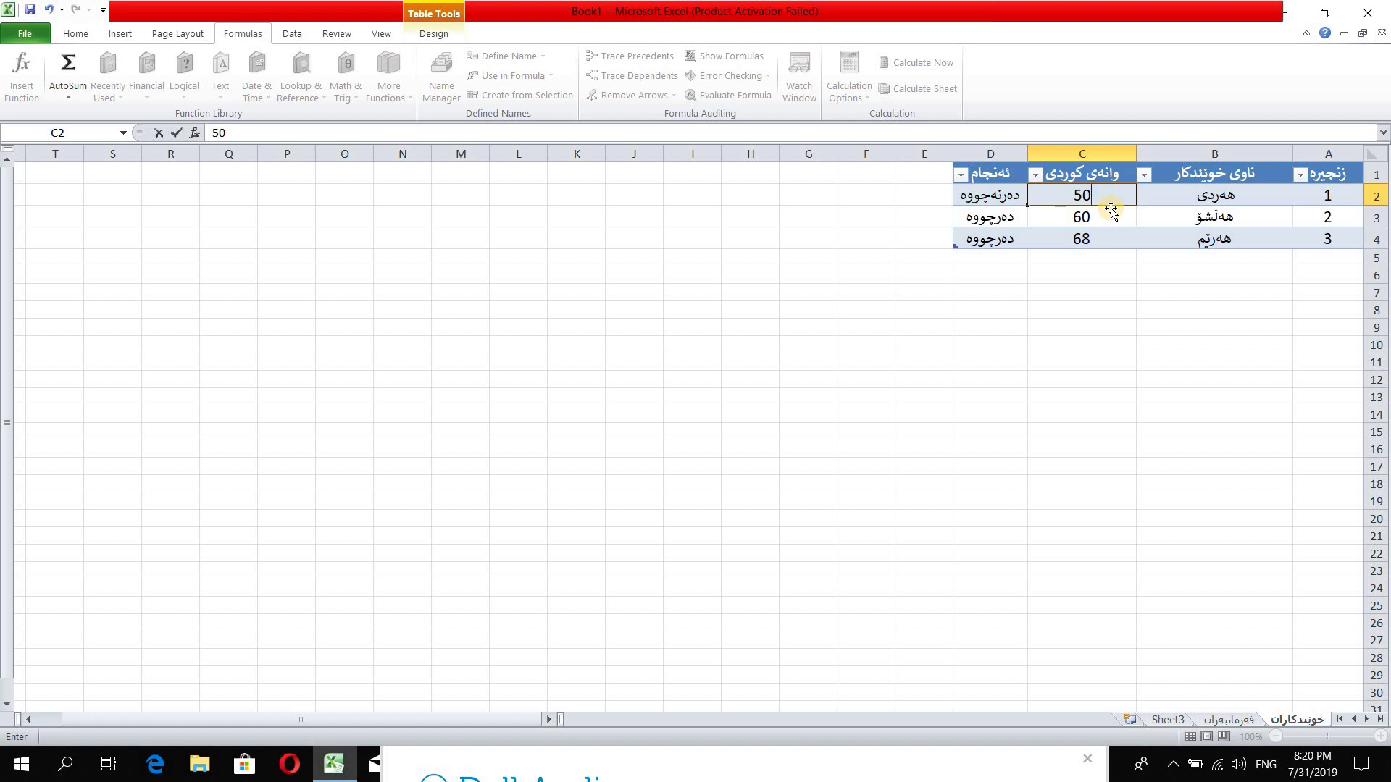
pyautogui.press('Tab')
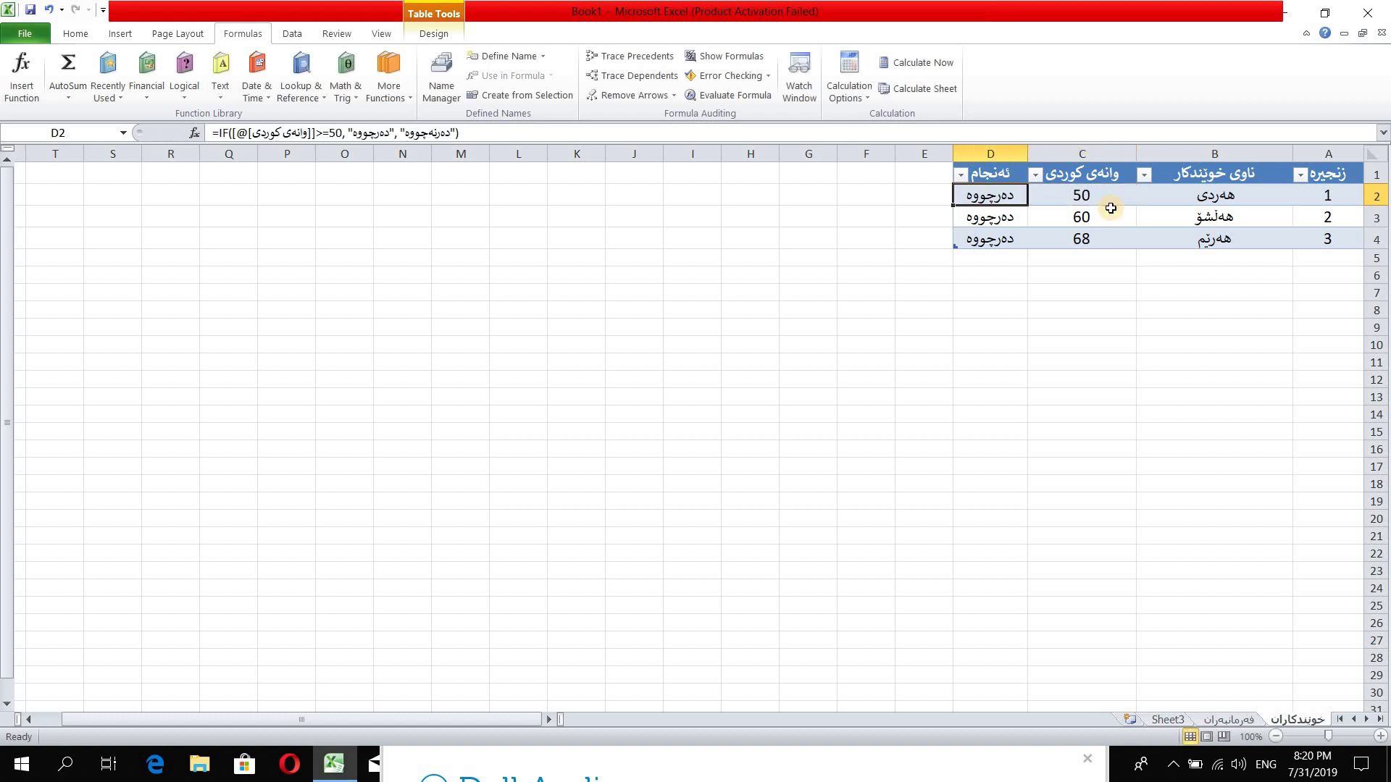
pyautogui.click(1111, 210)
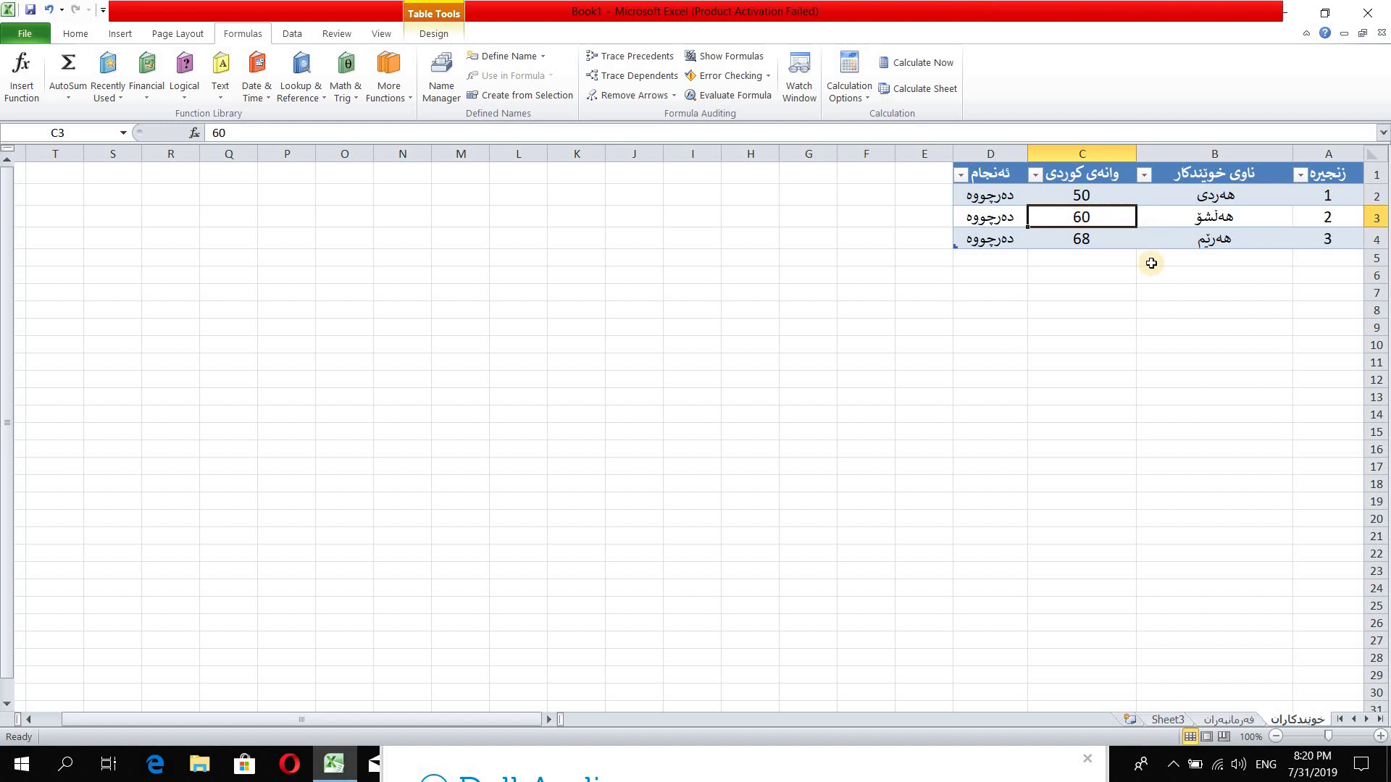
pyautogui.write('37')
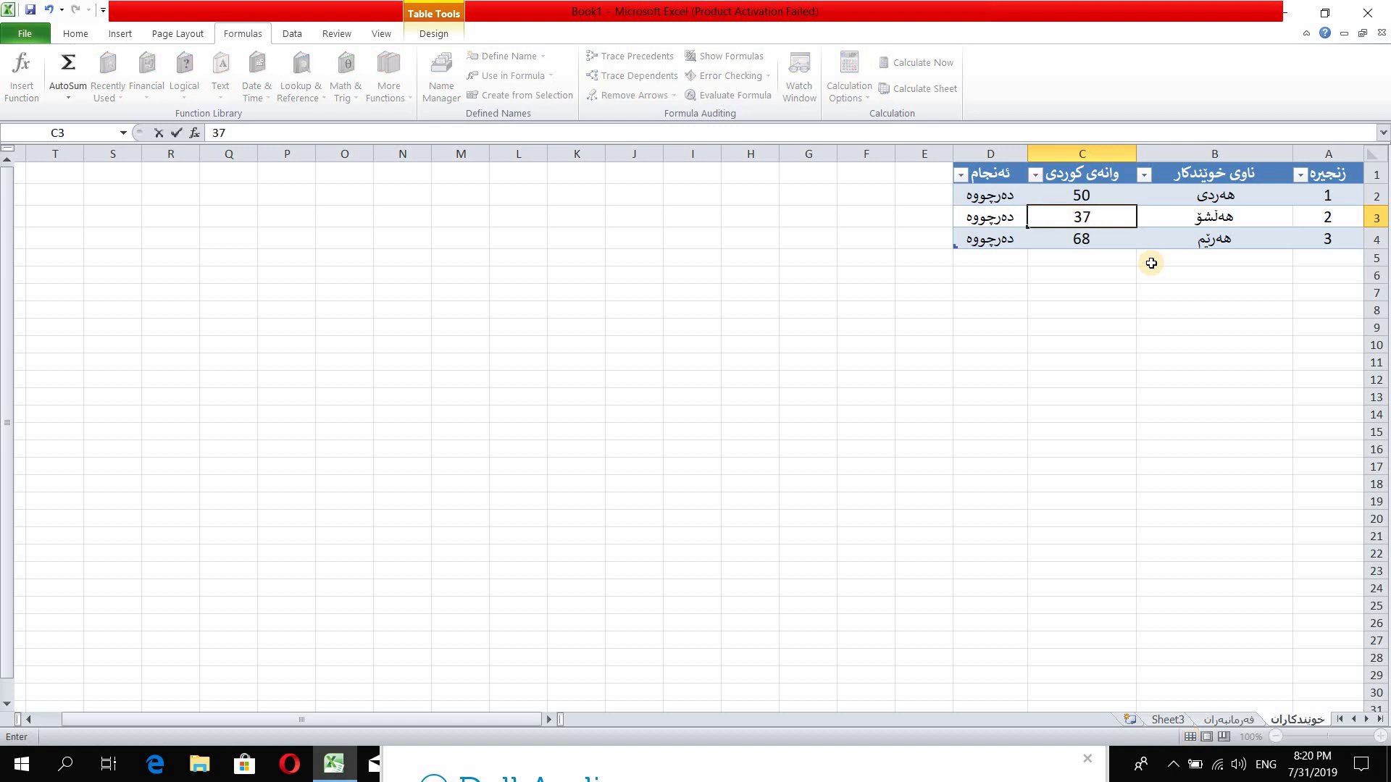
pyautogui.hotkey('ctrl', 'Return')
pyautogui.press('Left')
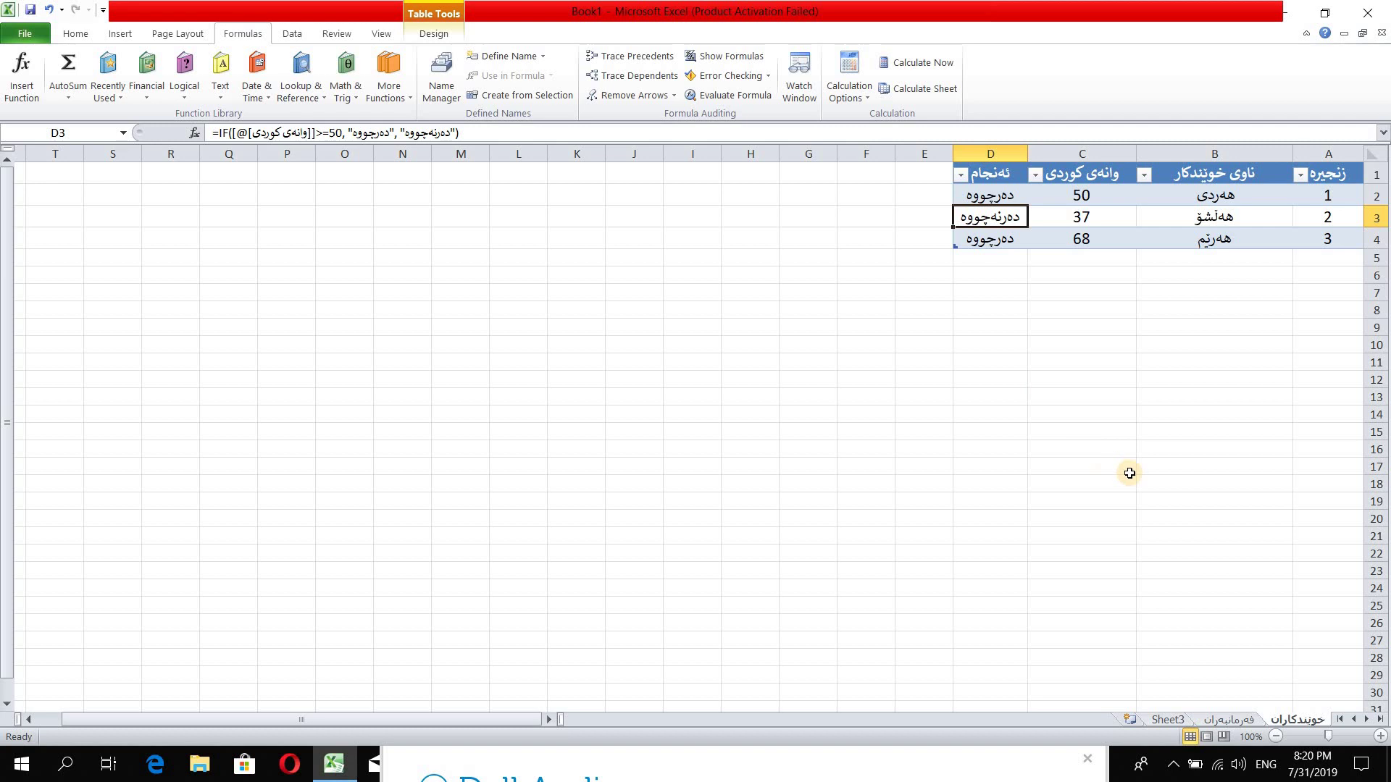
# - On the فەرمانبەران sheet, clear the بڕوانامە entries in C2:C5
pyautogui.click(1241, 725)
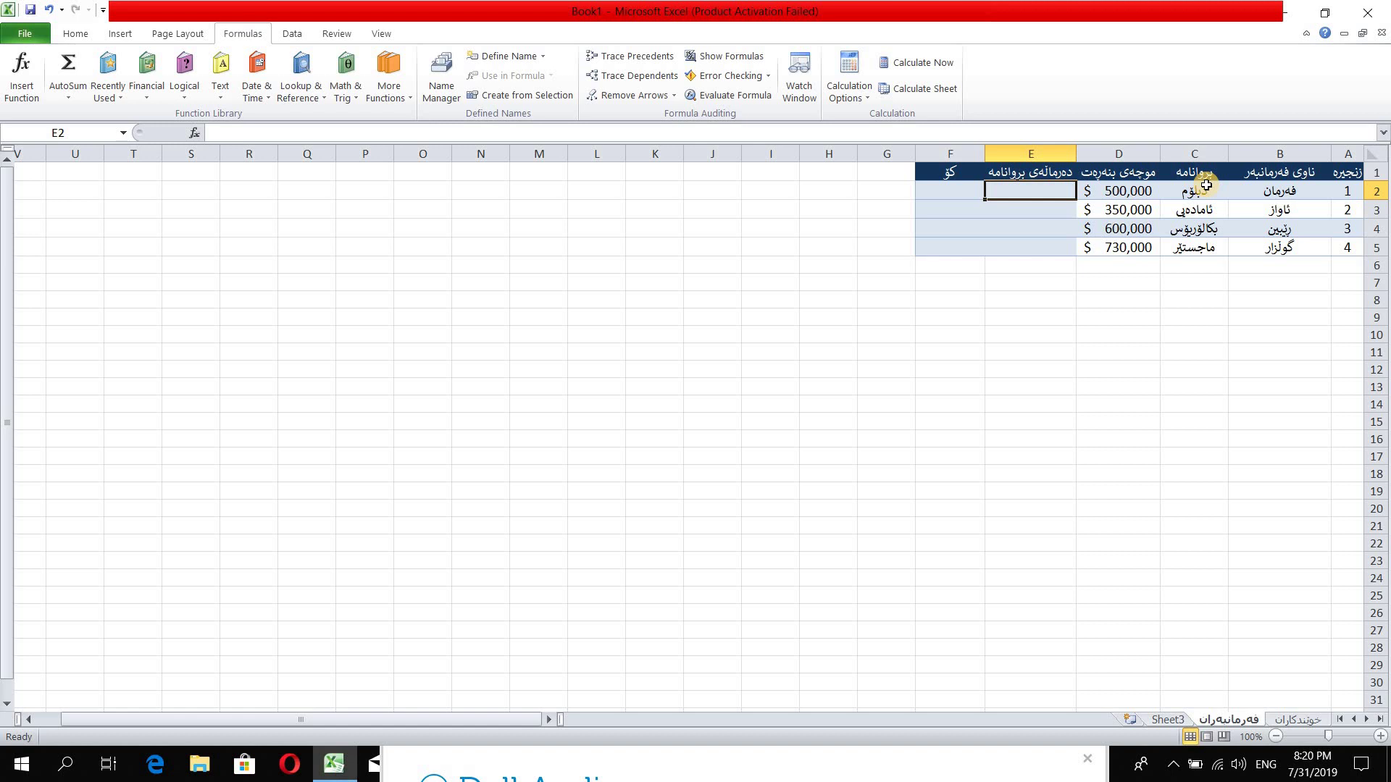
pyautogui.moveTo(1194, 192); pyautogui.dragTo(1197, 239)
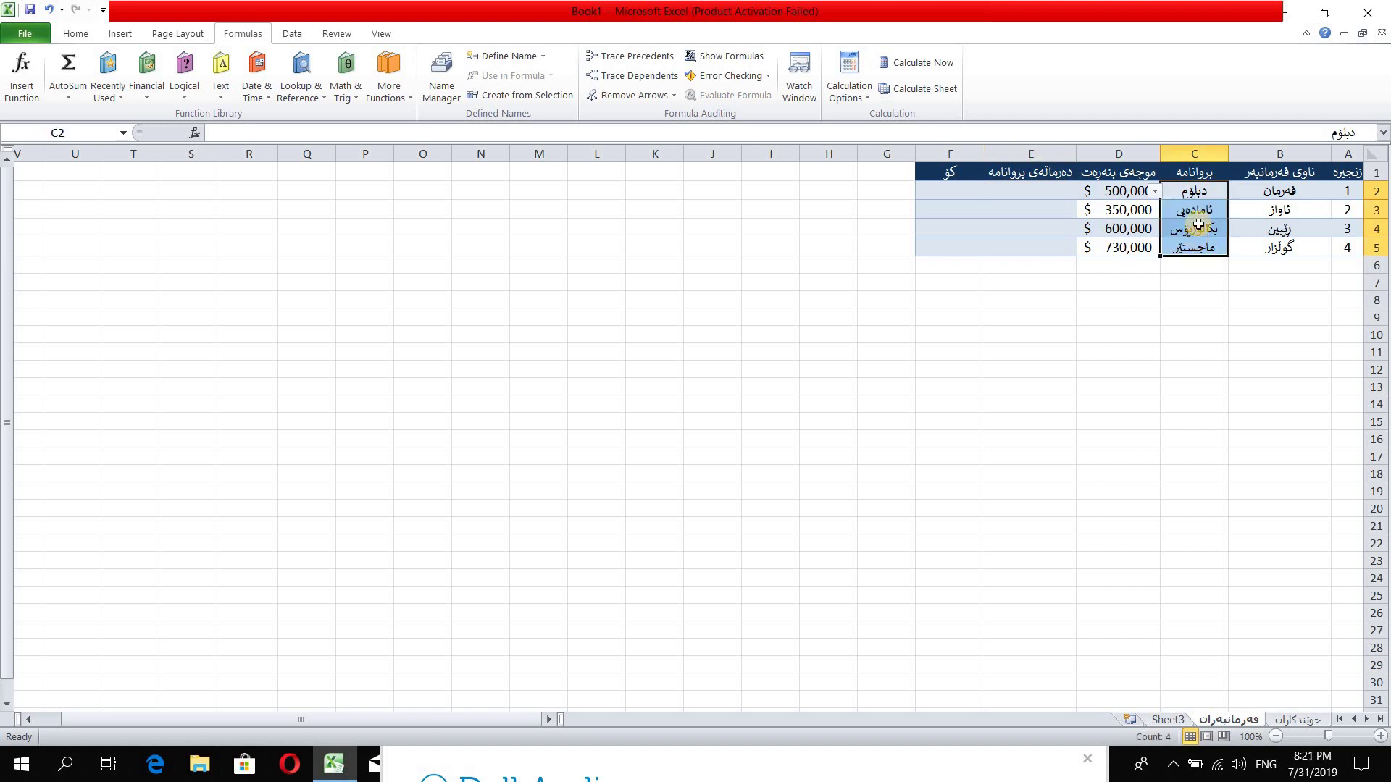
pyautogui.press('Delete')
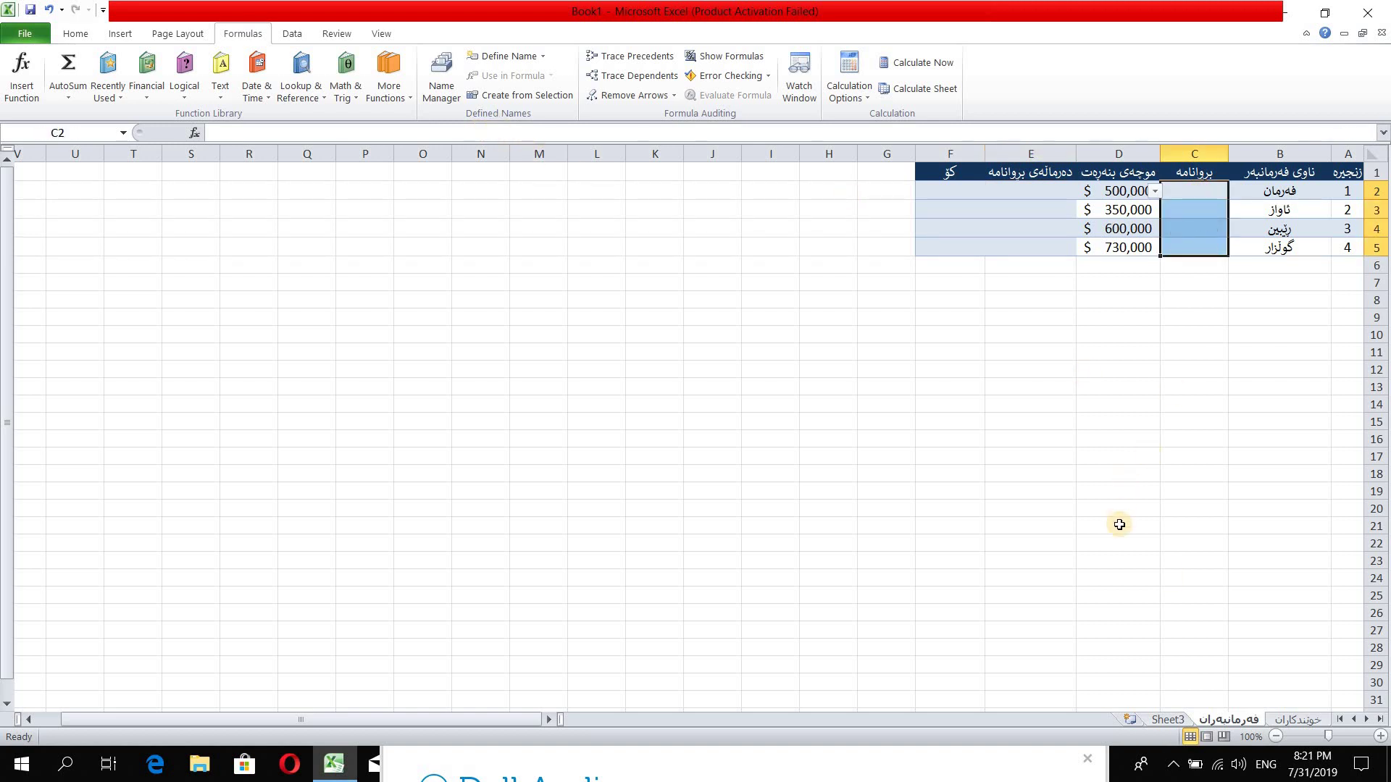
# - Define the name بڕوانامە for the whole of column C, scoped to the فەرمانبەران sheet
pyautogui.click(1204, 154)
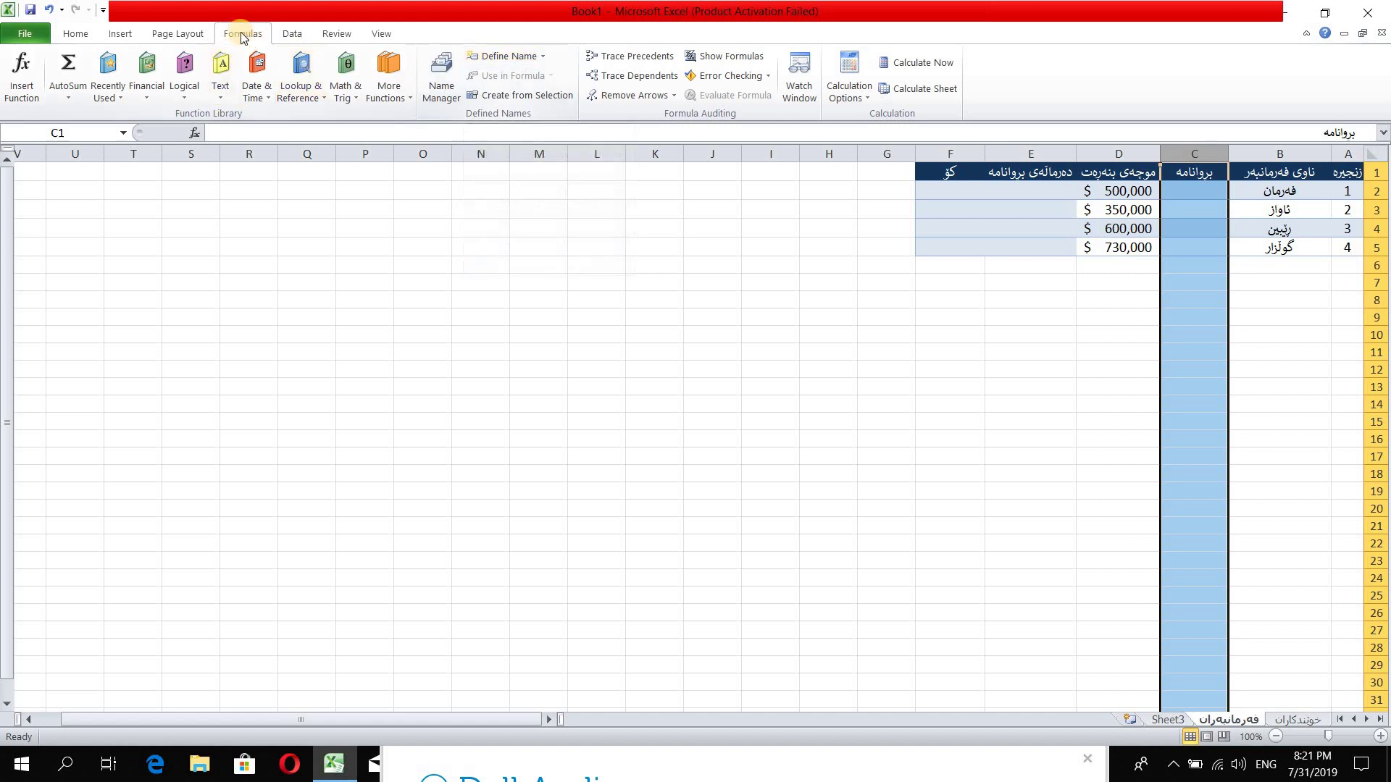
pyautogui.click(507, 58)
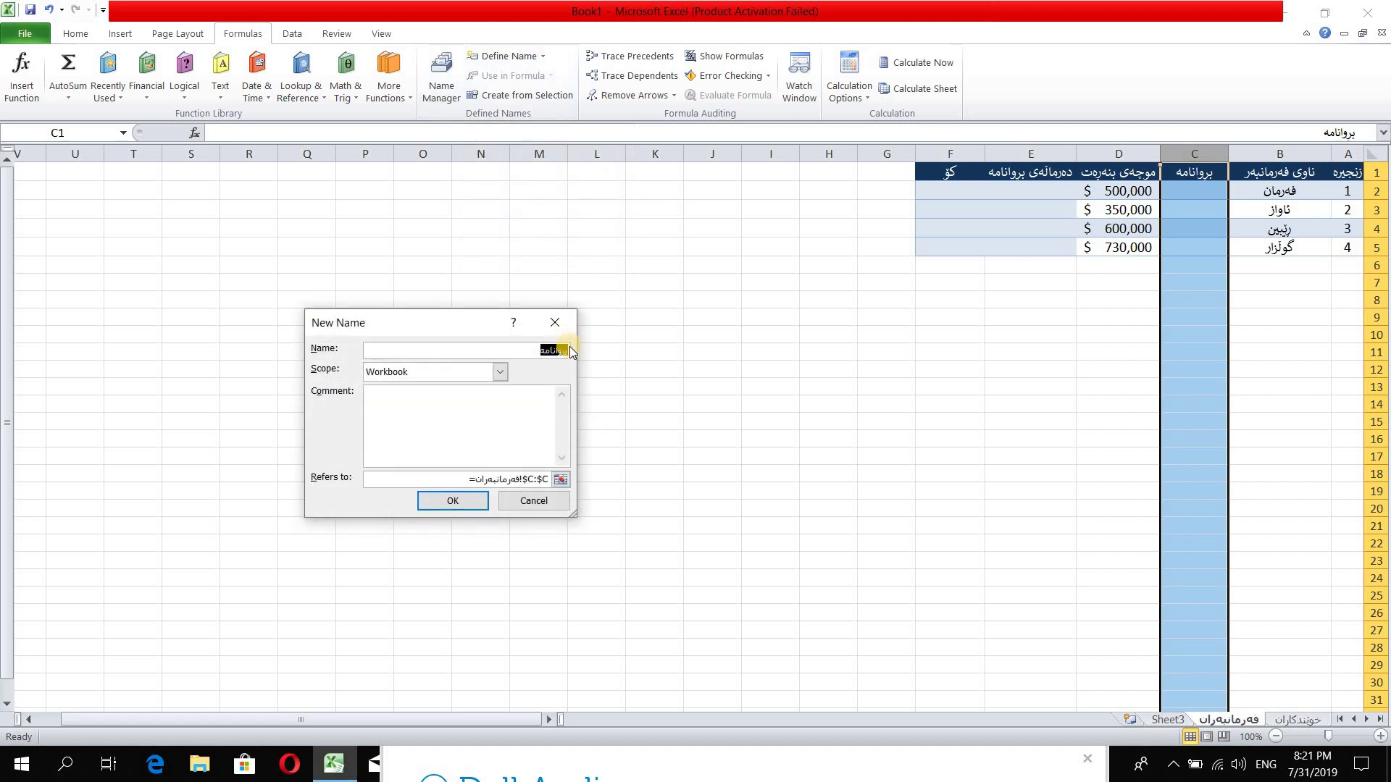
pyautogui.click(500, 373)
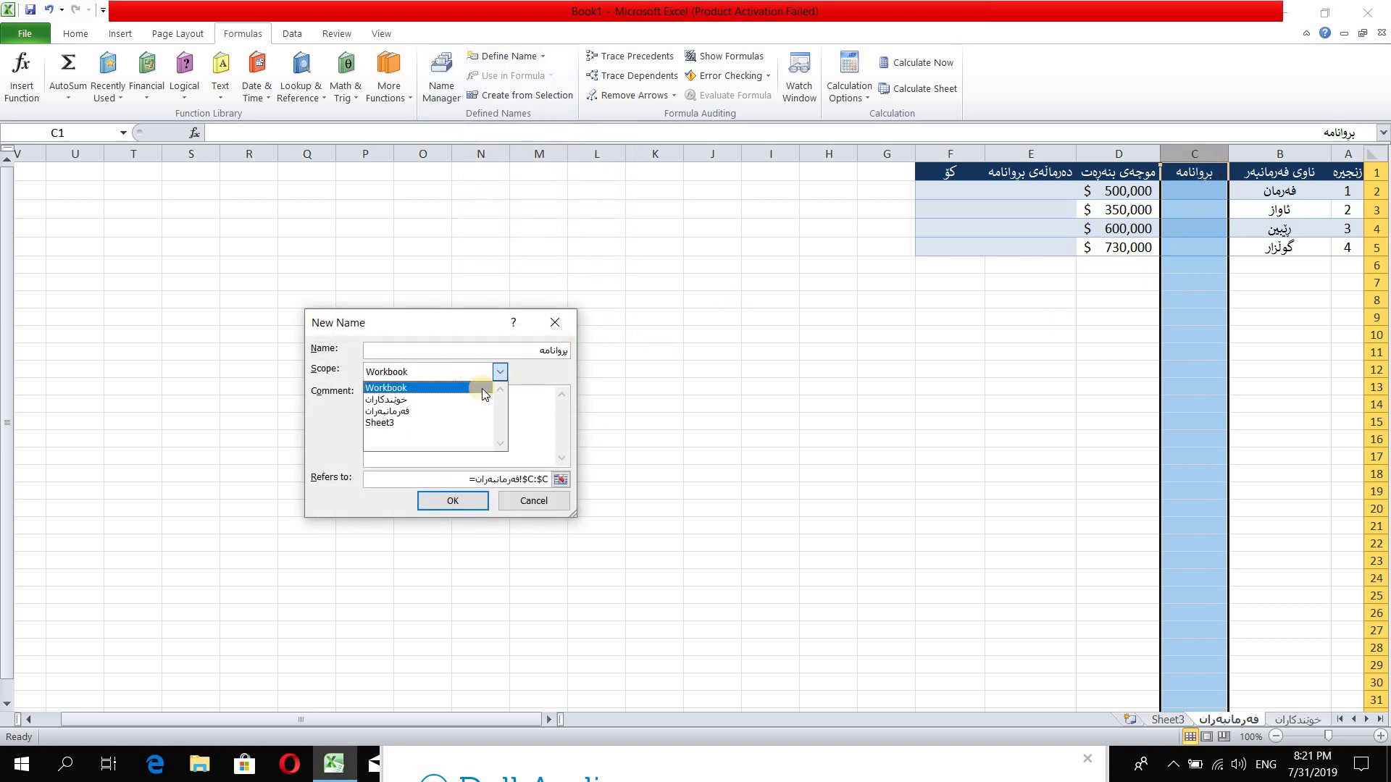
pyautogui.click(427, 411)
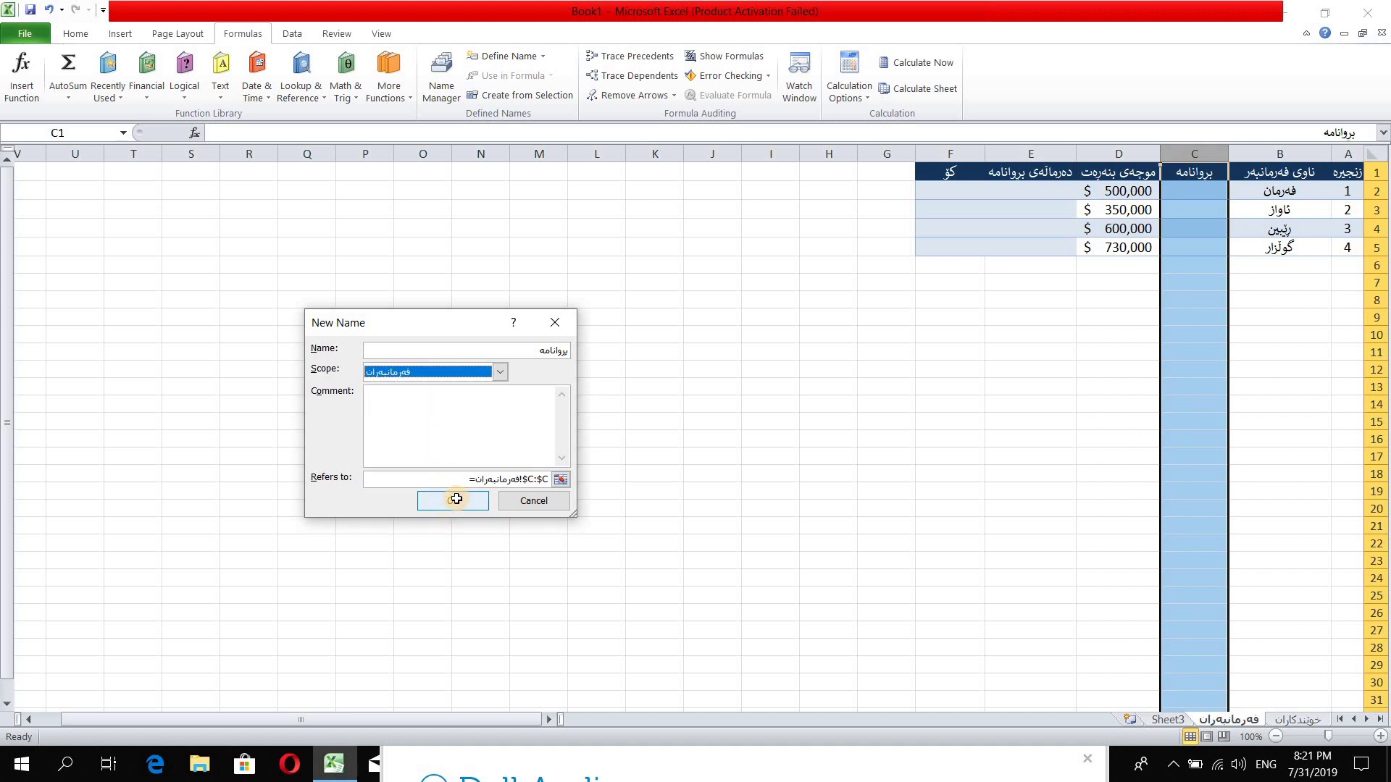
pyautogui.click(452, 500)
# - Check the definition of the name بڕوانامە in the Name Manager
pyautogui.click(441, 76)
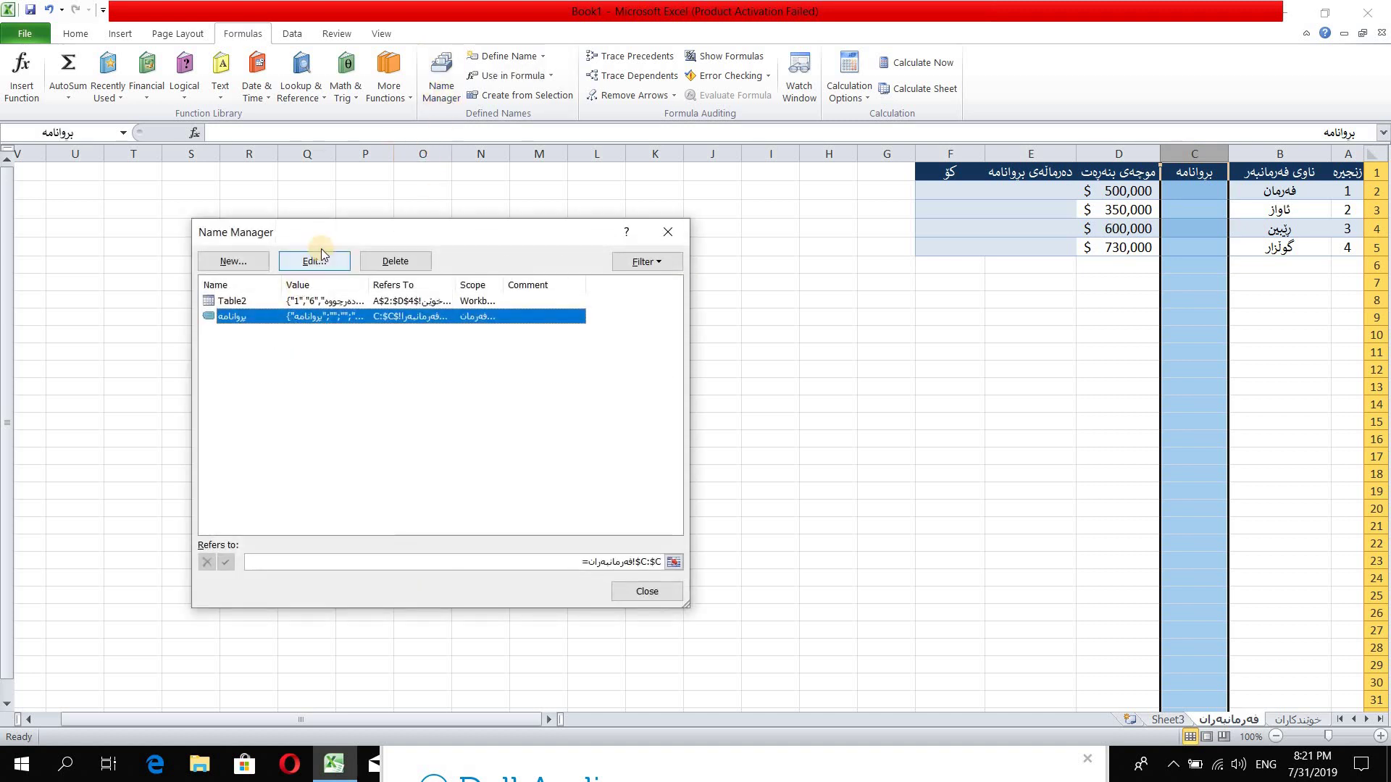
pyautogui.click(320, 249)
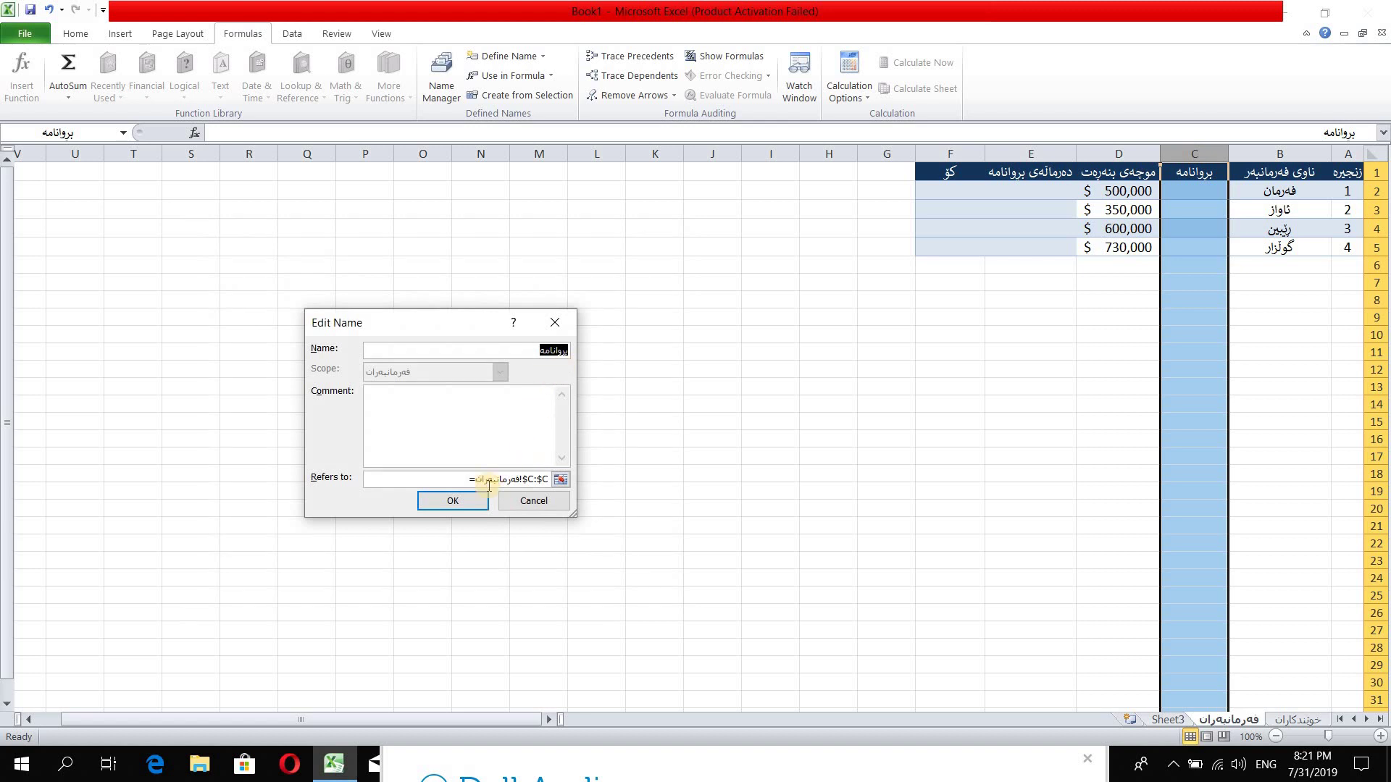
pyautogui.click(463, 502)
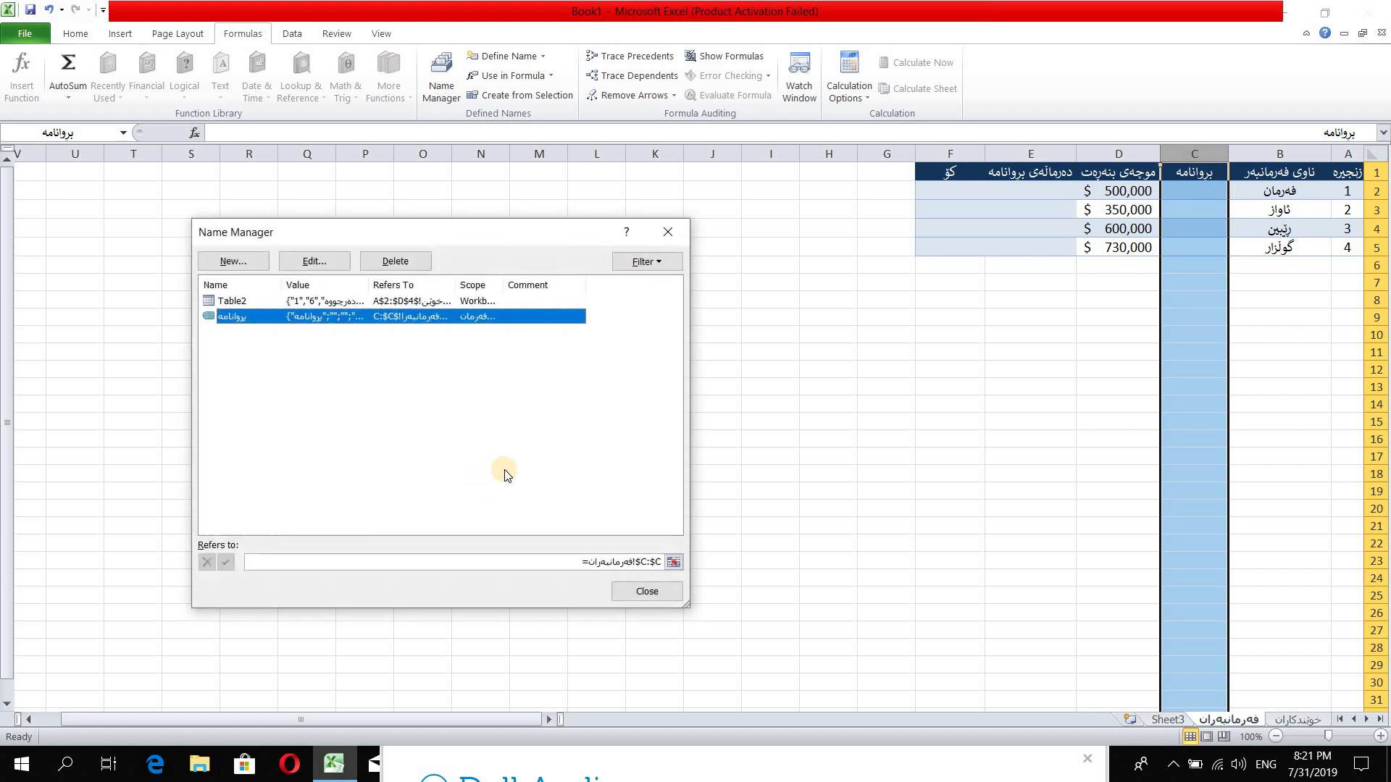
pyautogui.click(644, 591)
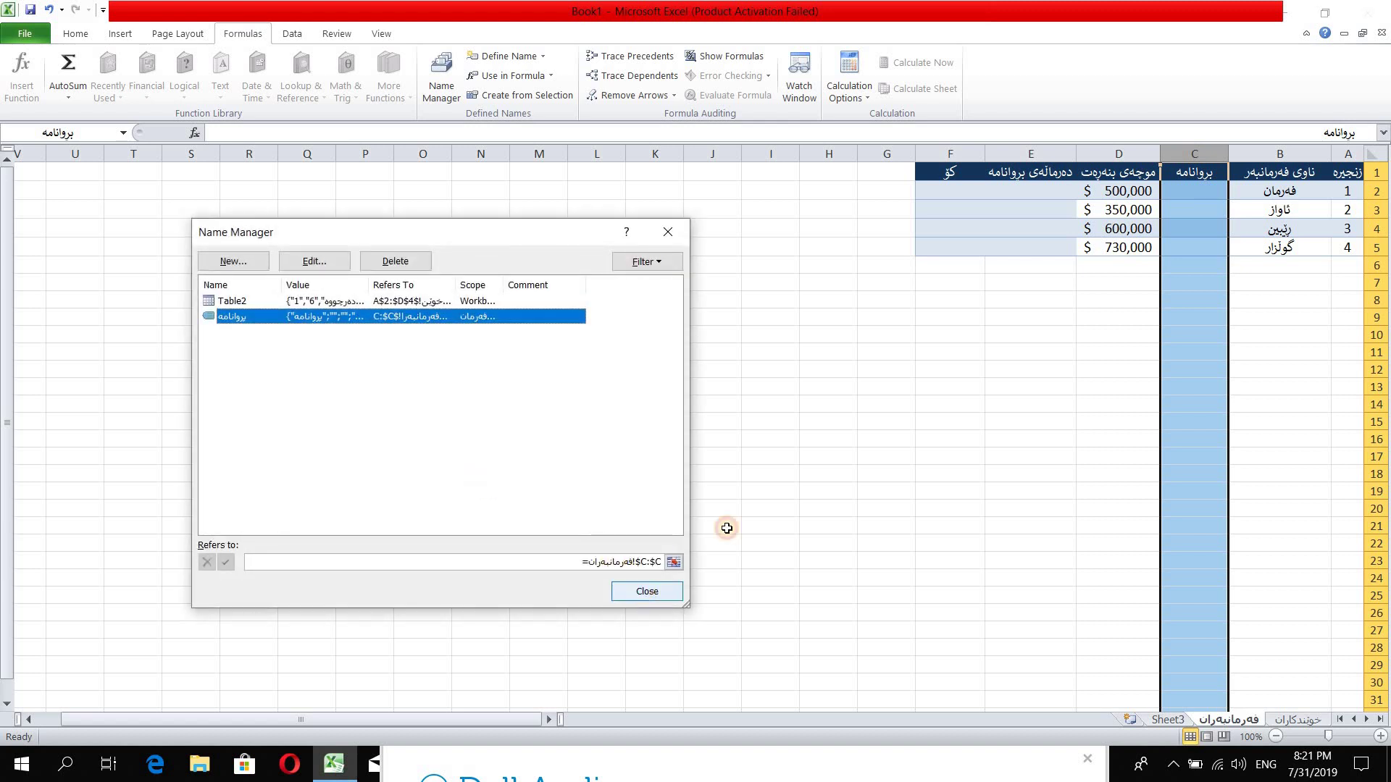
# - Define the name موچەی_بنەڕەت for the whole of column D, scoped to the فەرمانبەران sheet
pyautogui.click(1126, 157)
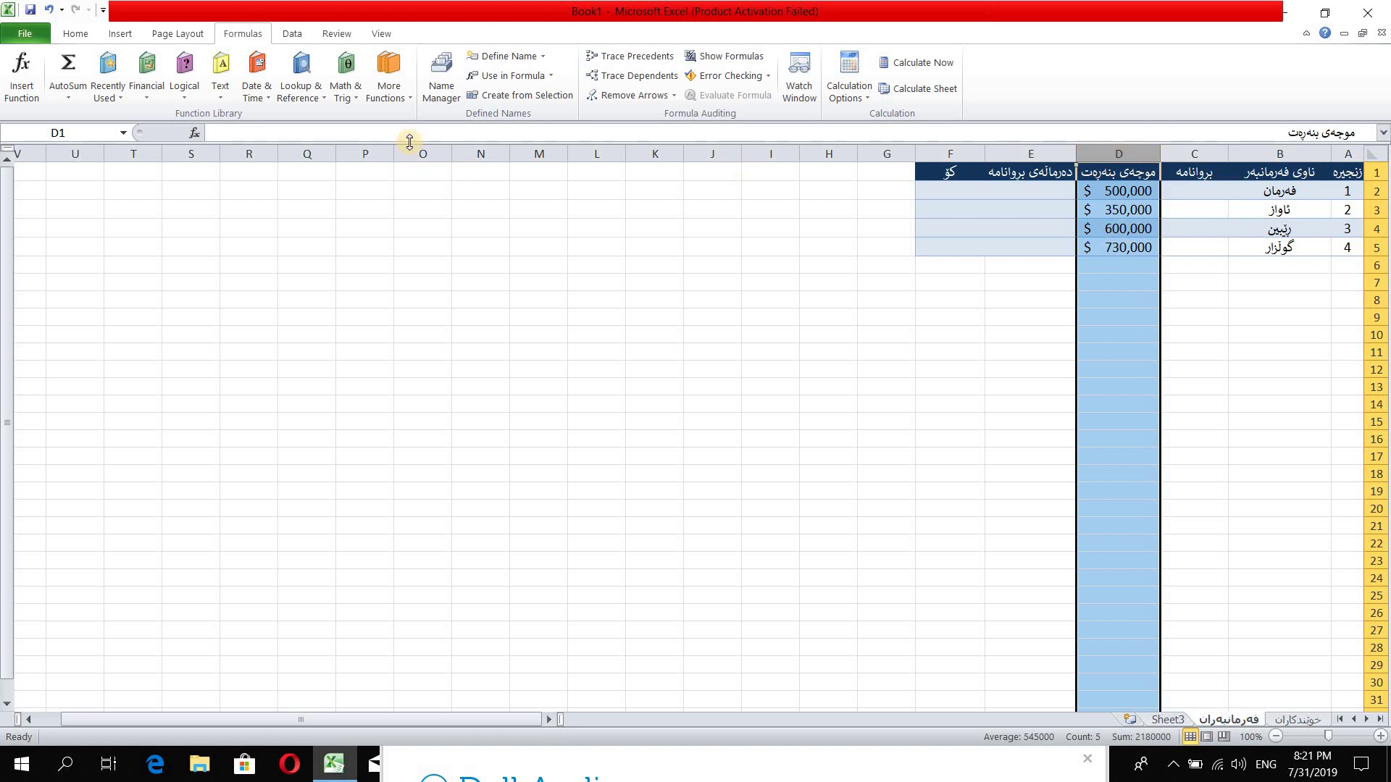
pyautogui.click(500, 58)
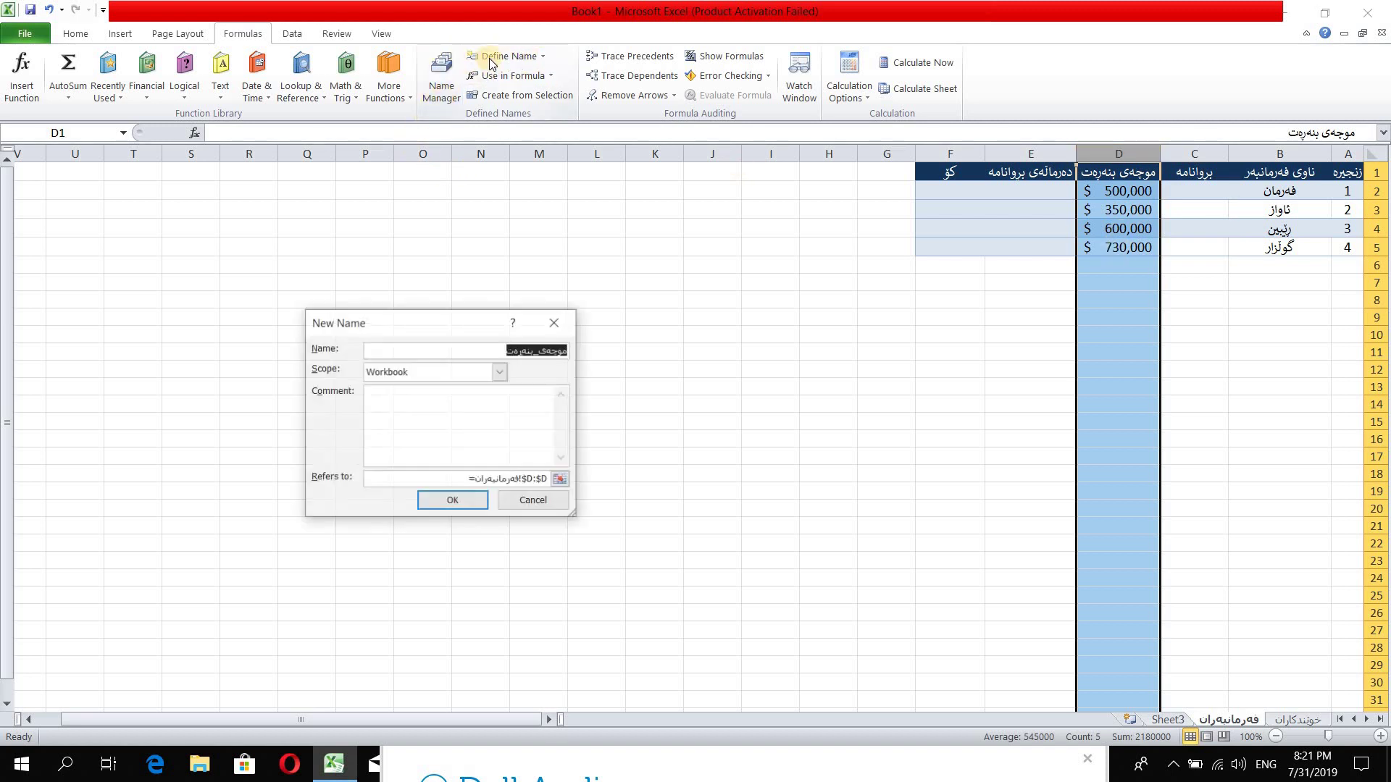
pyautogui.click(493, 373)
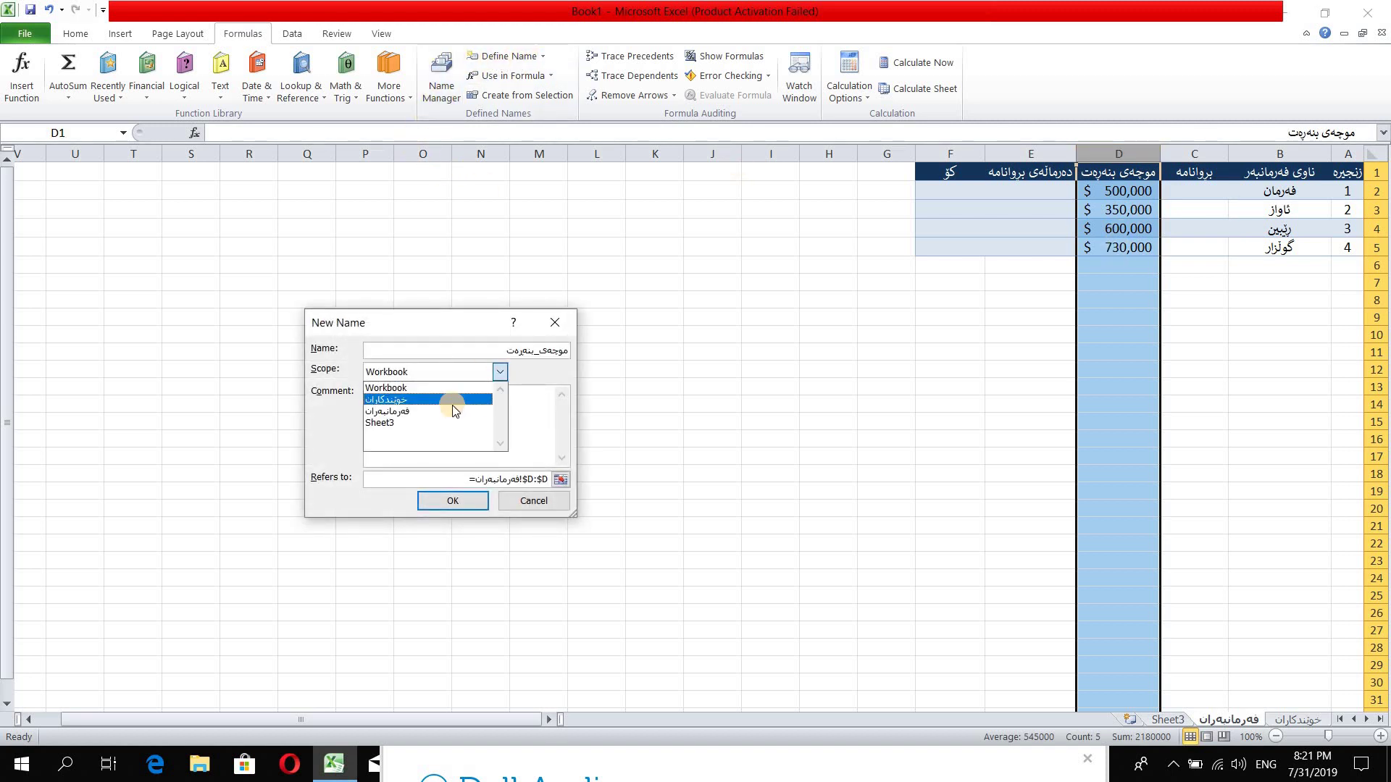
pyautogui.click(453, 407)
pyautogui.click(452, 500)
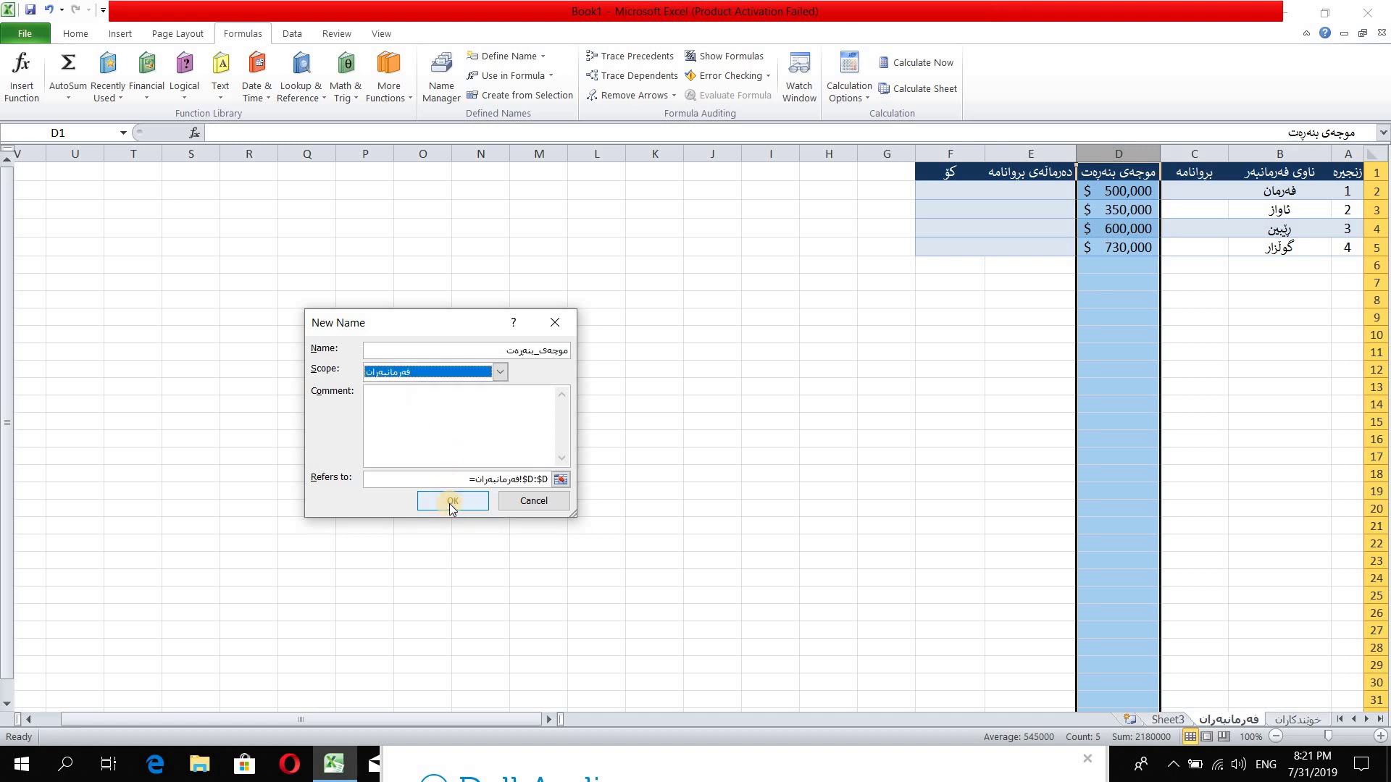
# - Check the definition of the name موچەی_بنەڕەت in the Name Manager
pyautogui.click(446, 74)
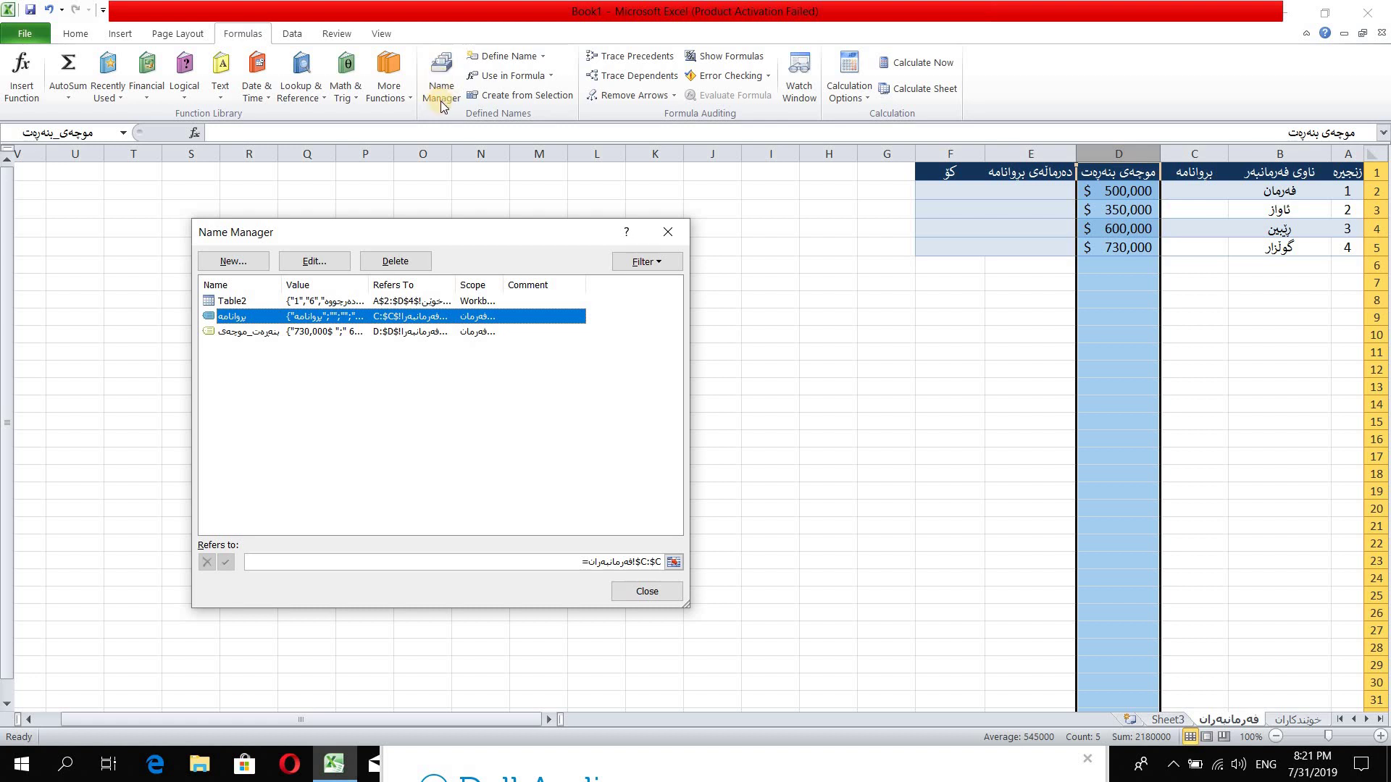
pyautogui.press('Down')
pyautogui.click(313, 260)
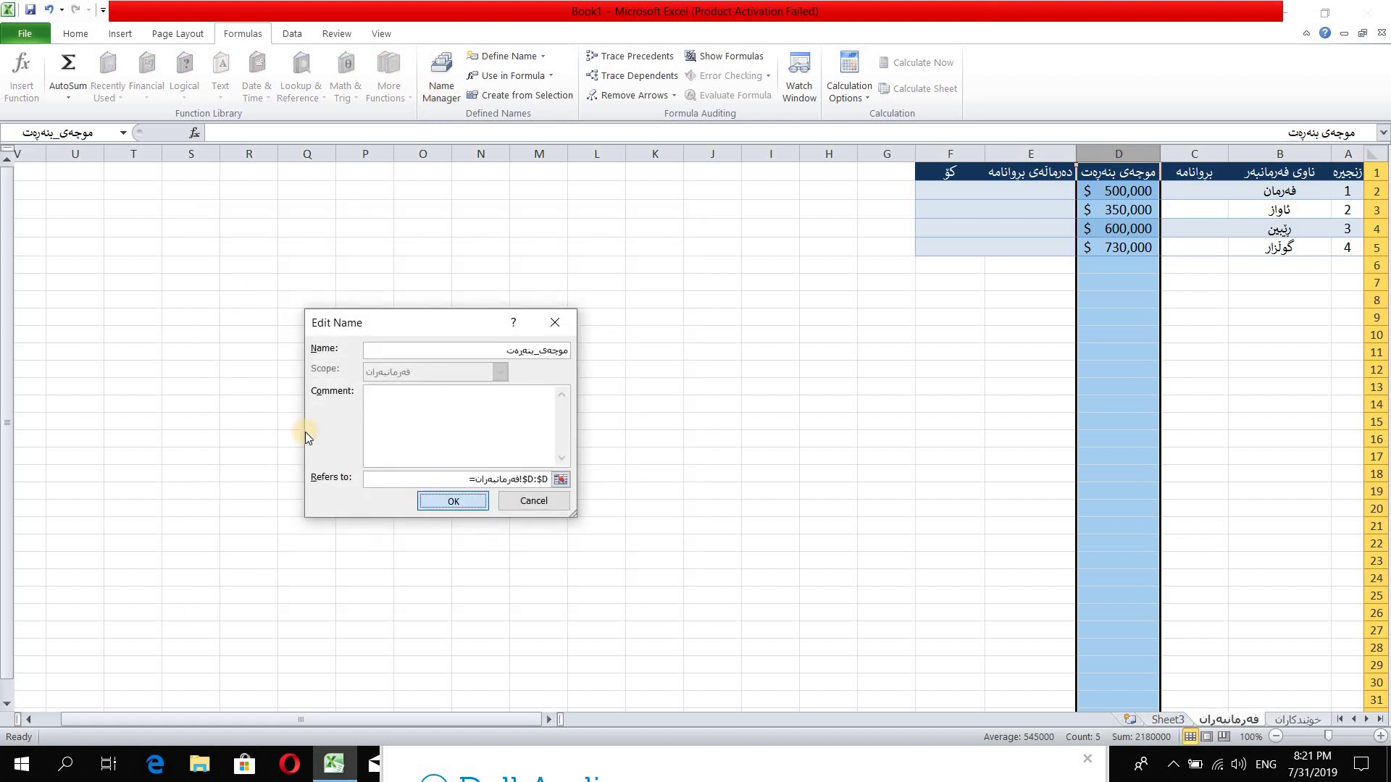
pyautogui.click(453, 501)
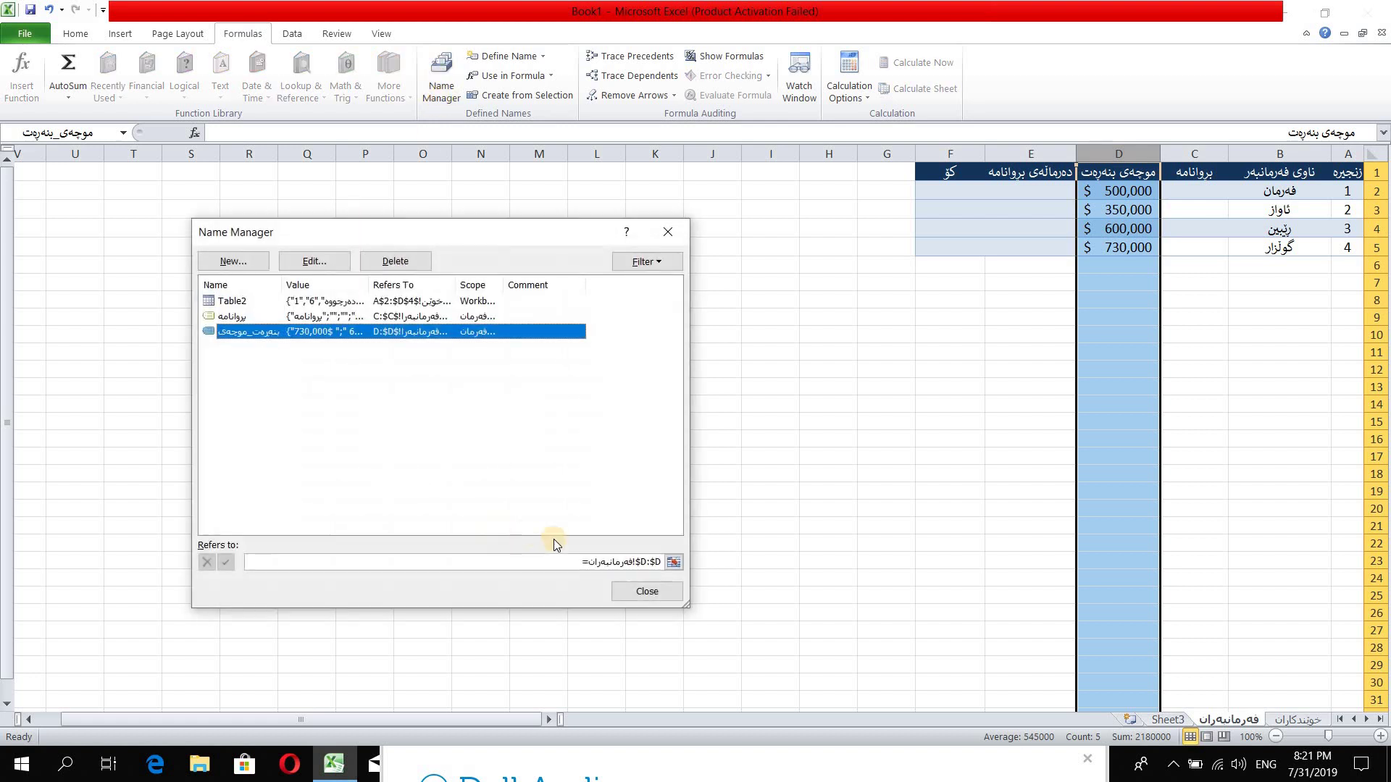
pyautogui.click(646, 592)
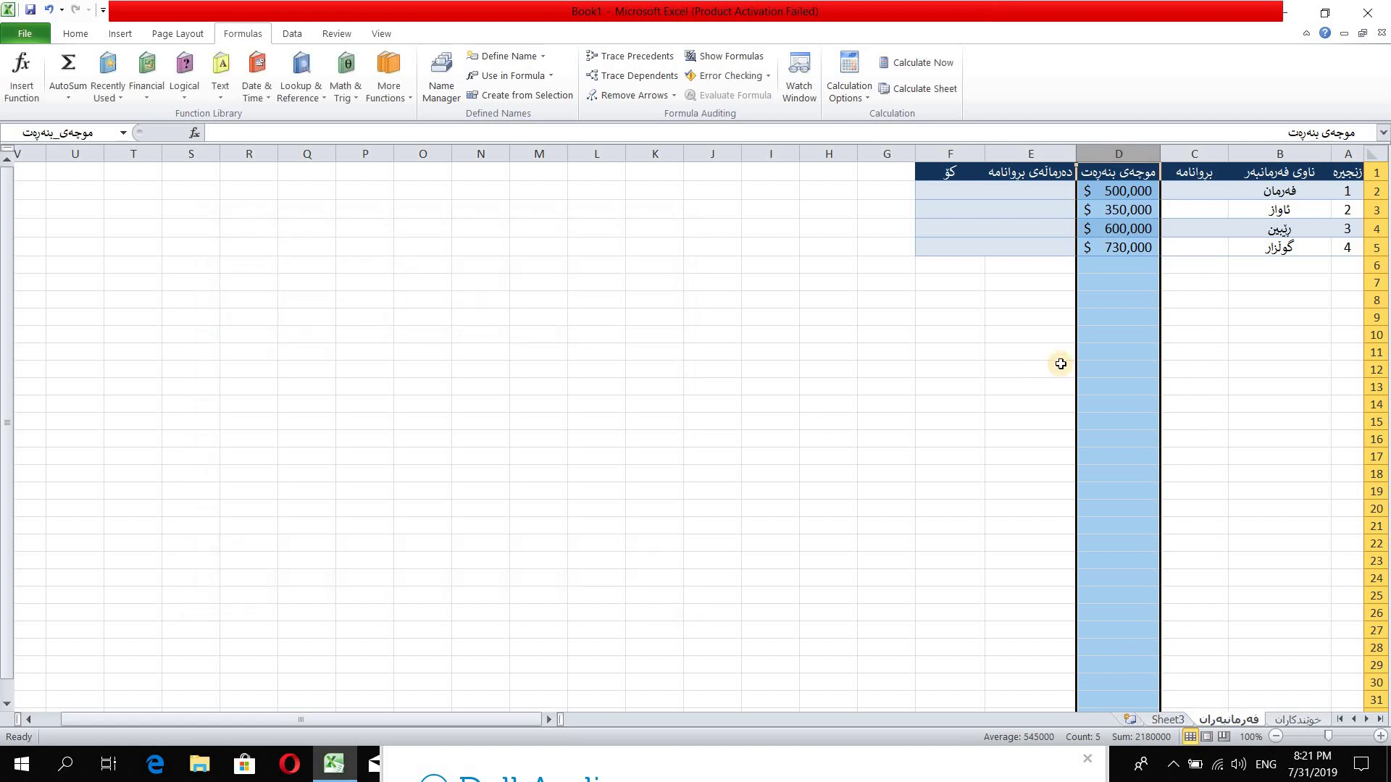
pyautogui.click(1024, 193)
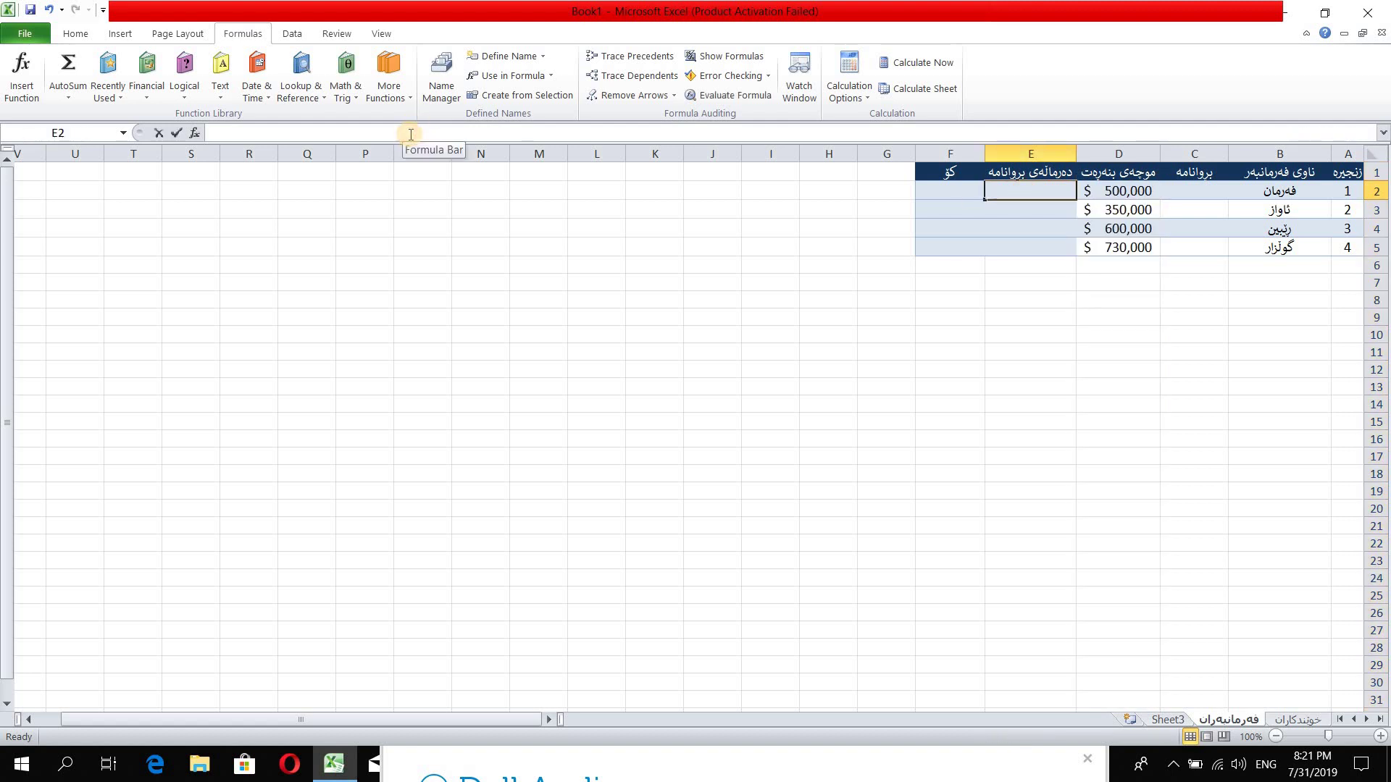
pyautogui.click(411, 135)
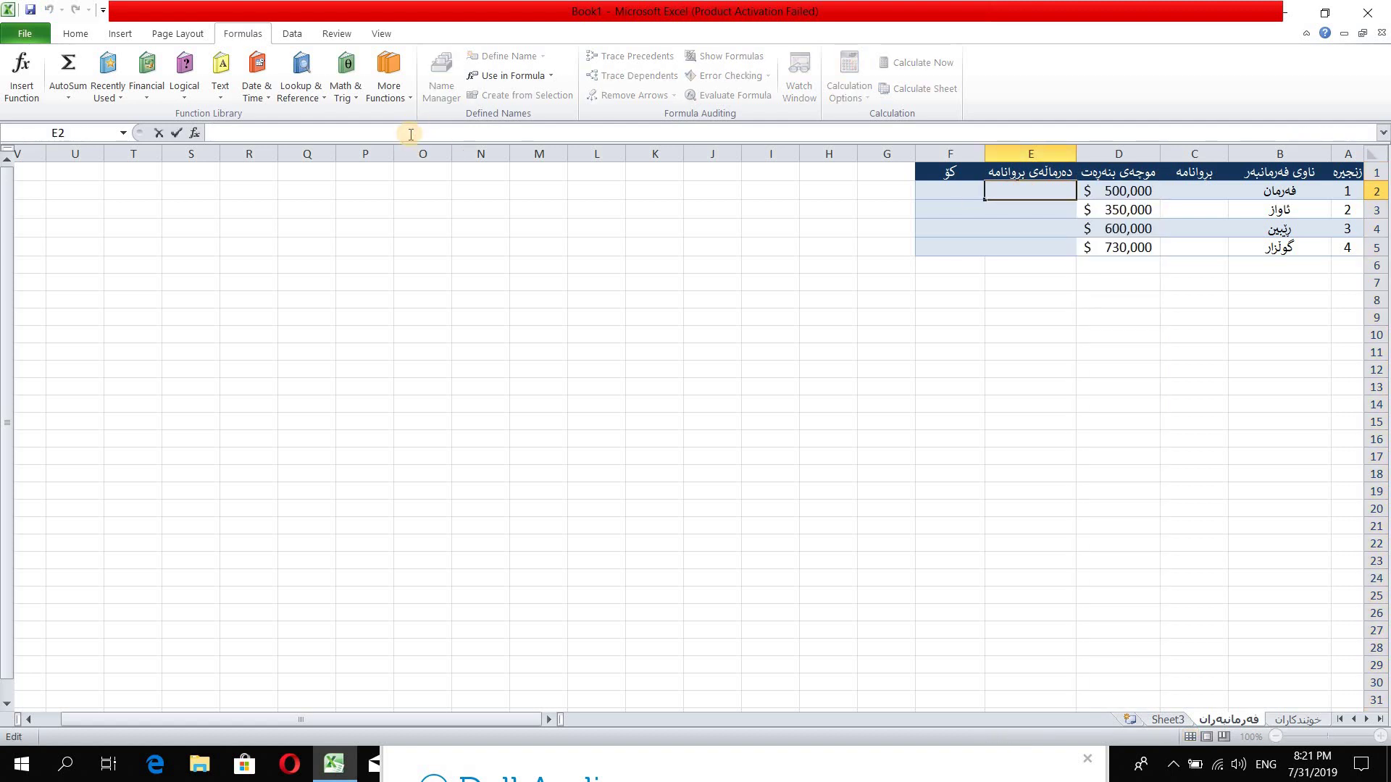
pyautogui.click(1203, 188)
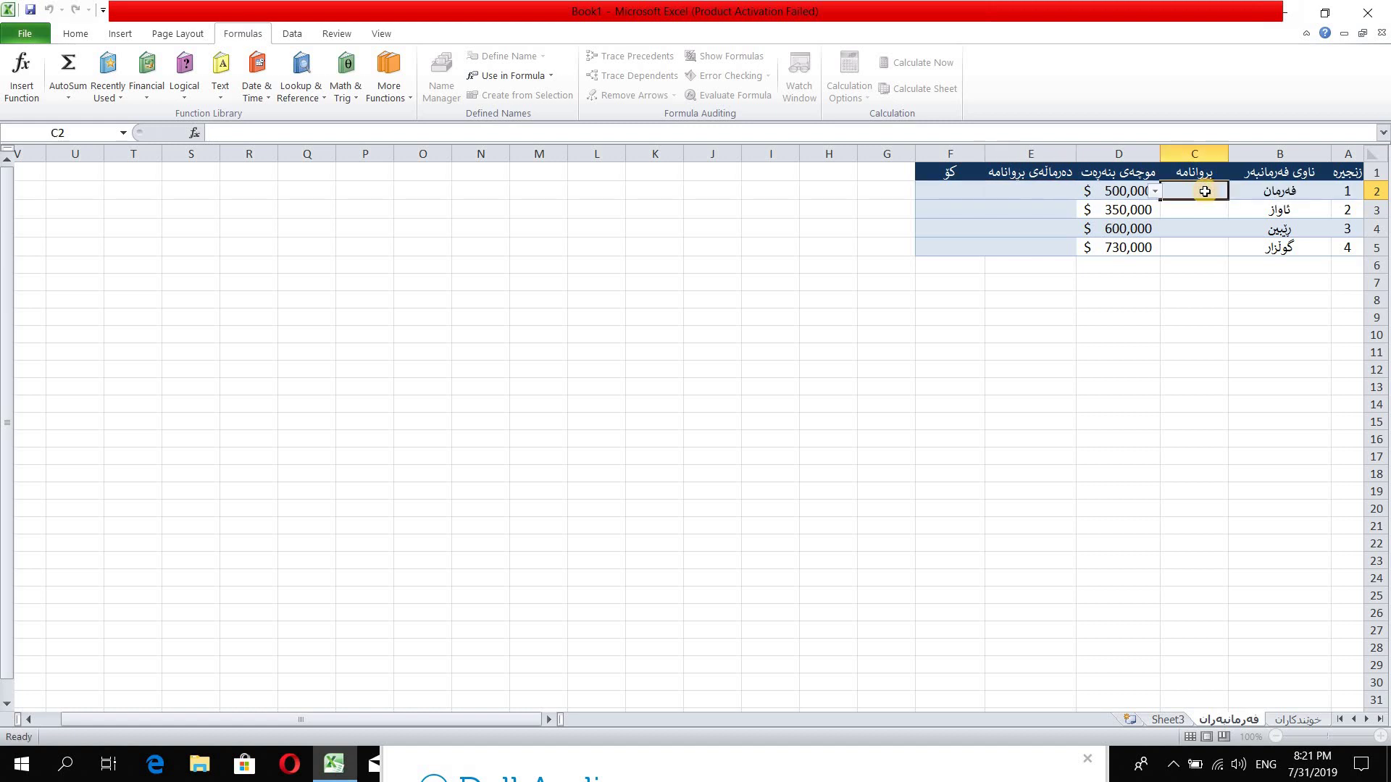
# - Apply list data validation to the بڕوانامە cells C2:C5 with the source =Sheet3!$B$3:$B$10
pyautogui.moveTo(1181, 187); pyautogui.dragTo(1189, 250)
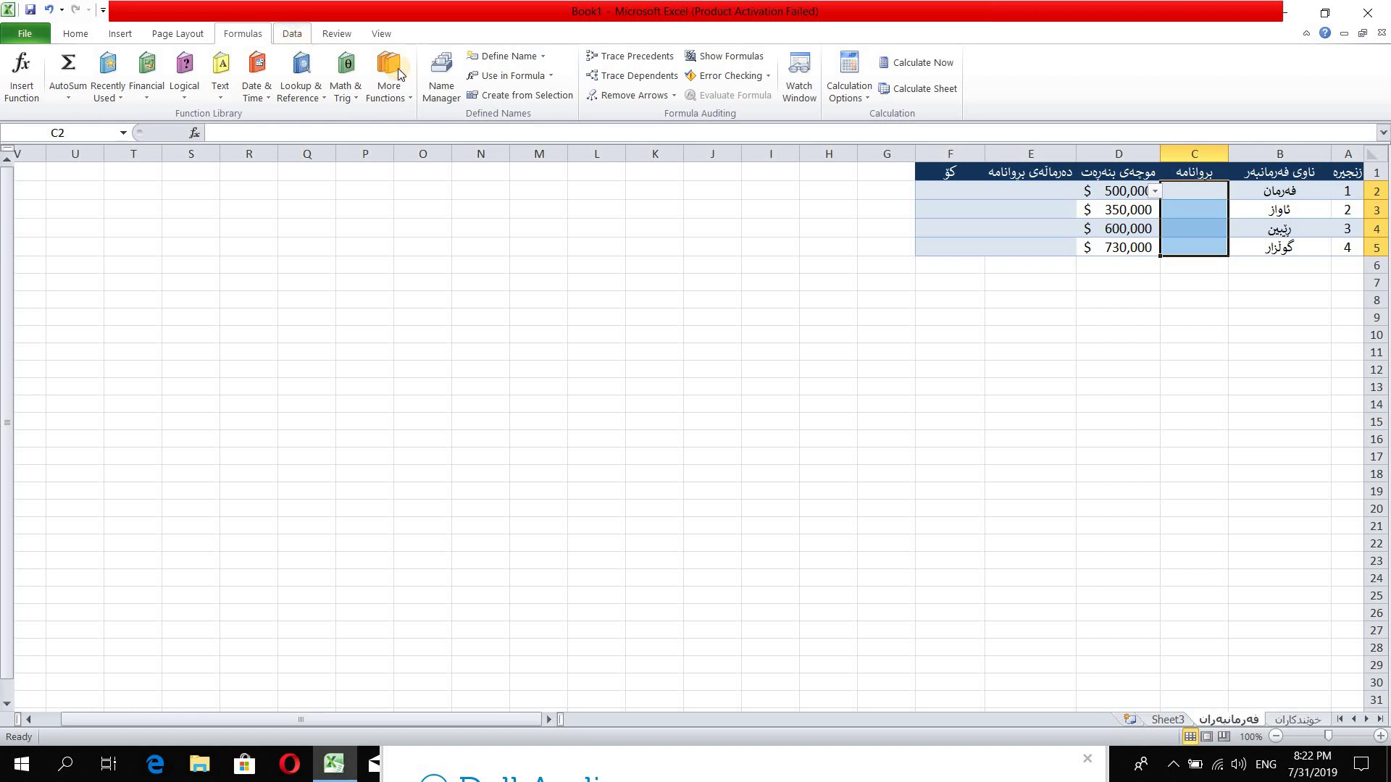
pyautogui.click(293, 35)
pyautogui.click(650, 99)
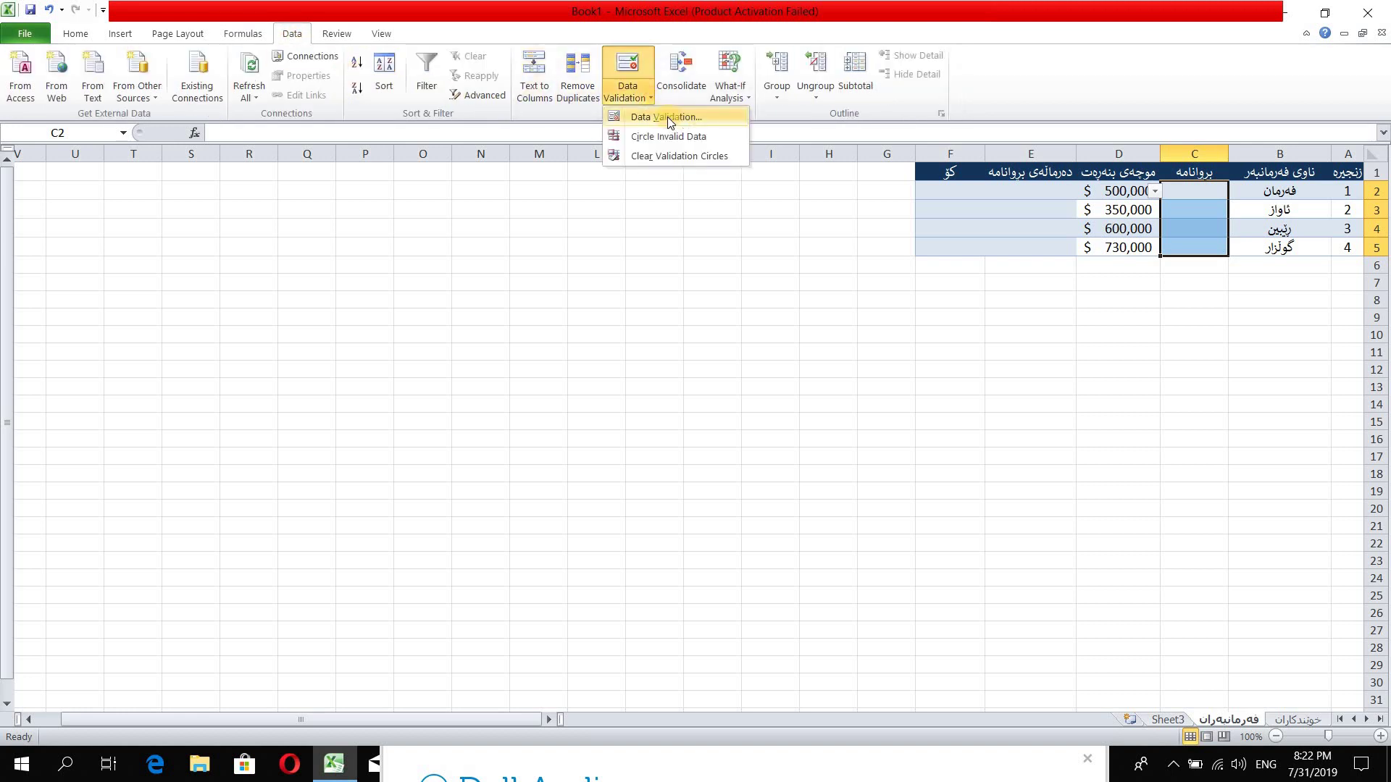
pyautogui.click(693, 117)
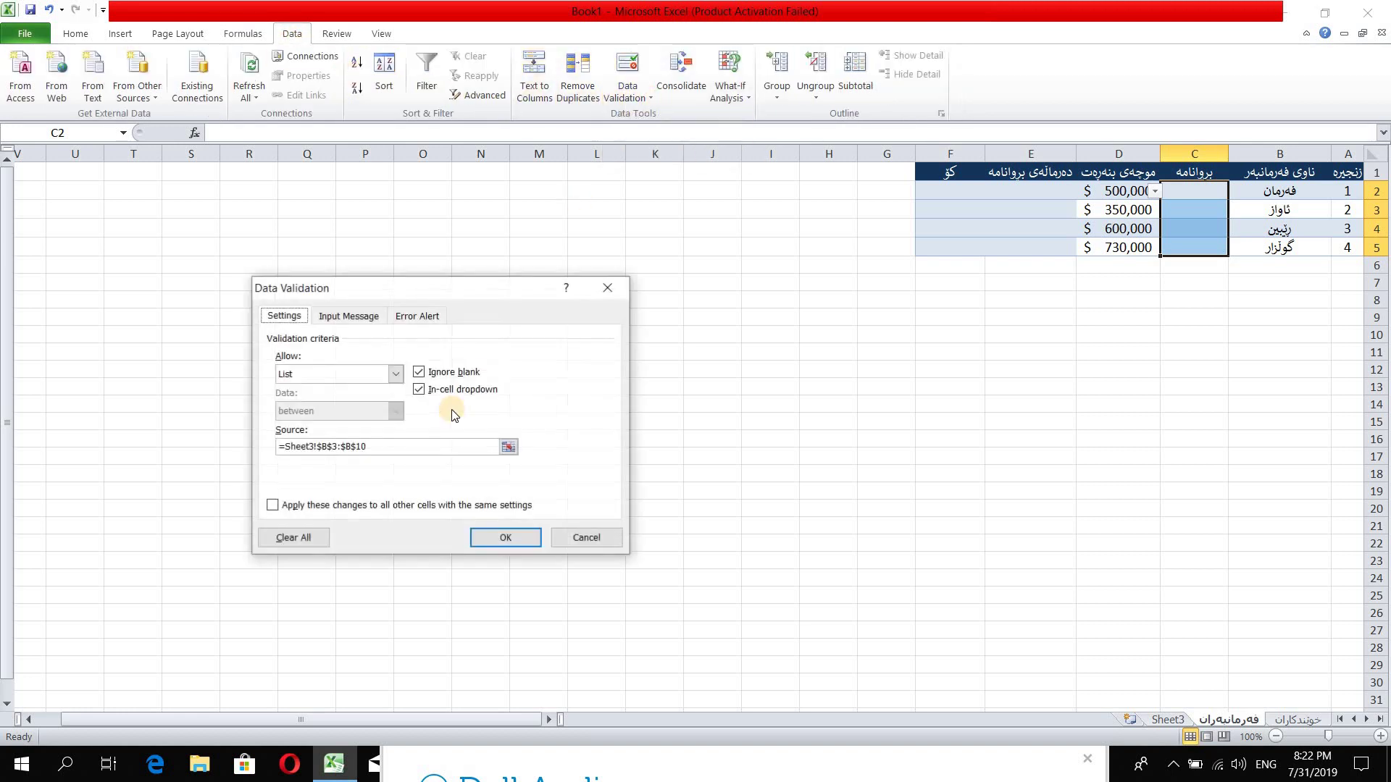
pyautogui.click(398, 374)
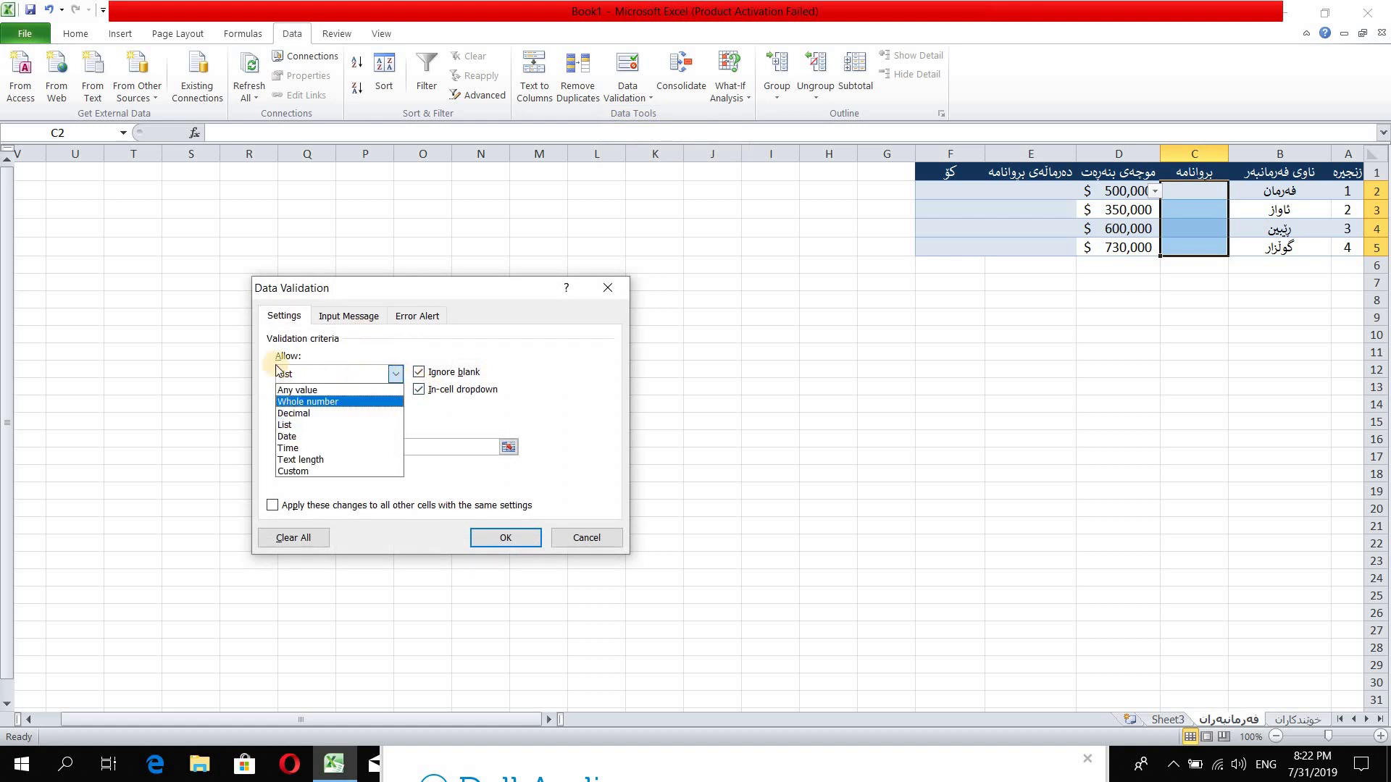
pyautogui.click(321, 426)
pyautogui.click(508, 446)
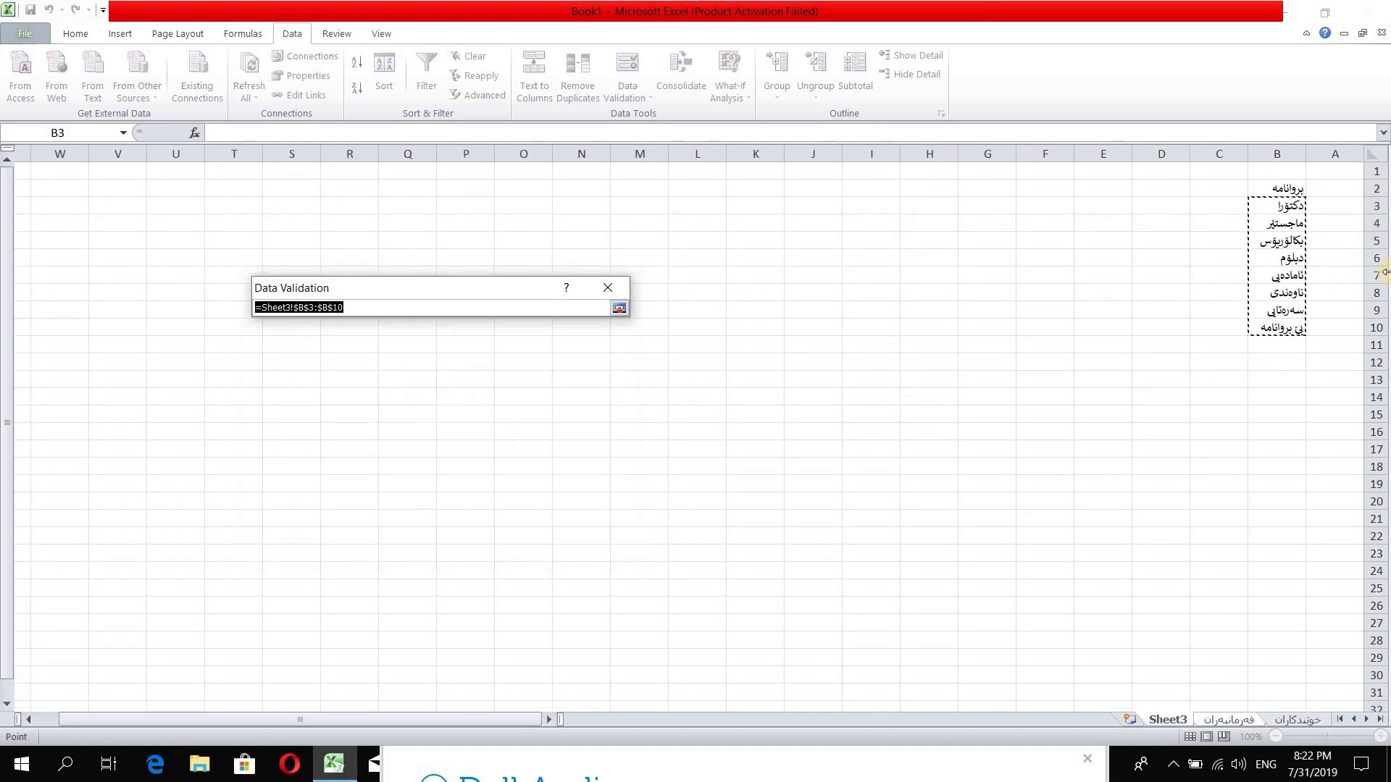
pyautogui.moveTo(1286, 207); pyautogui.dragTo(1279, 327)
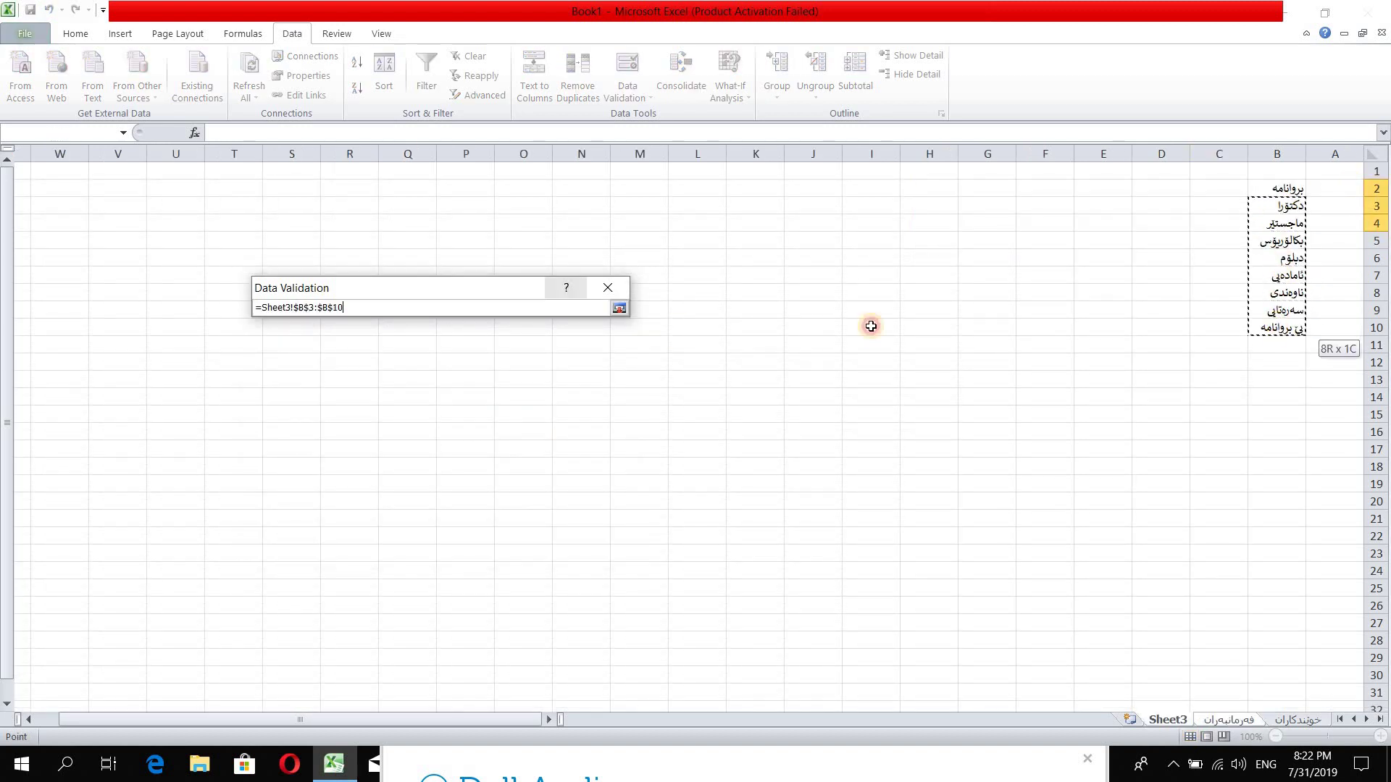
pyautogui.click(620, 308)
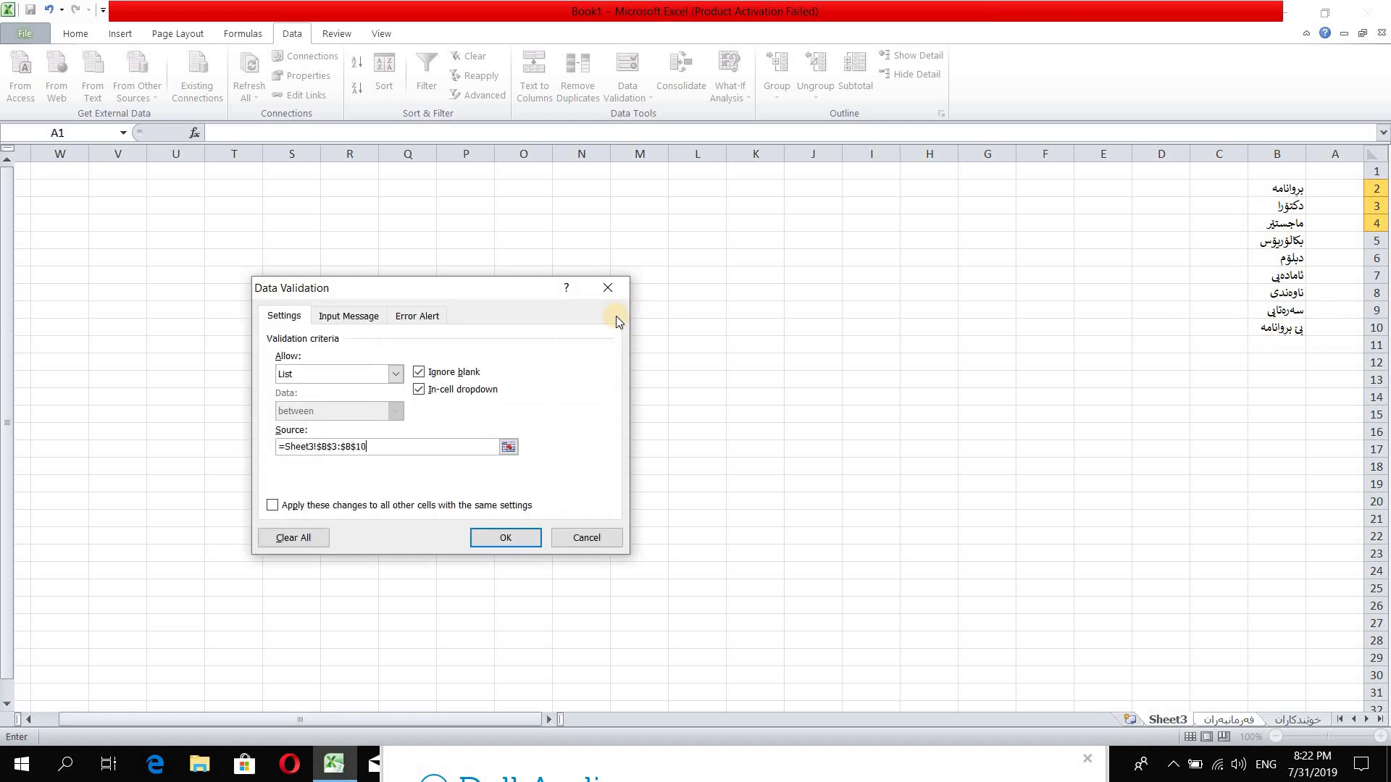
pyautogui.click(509, 536)
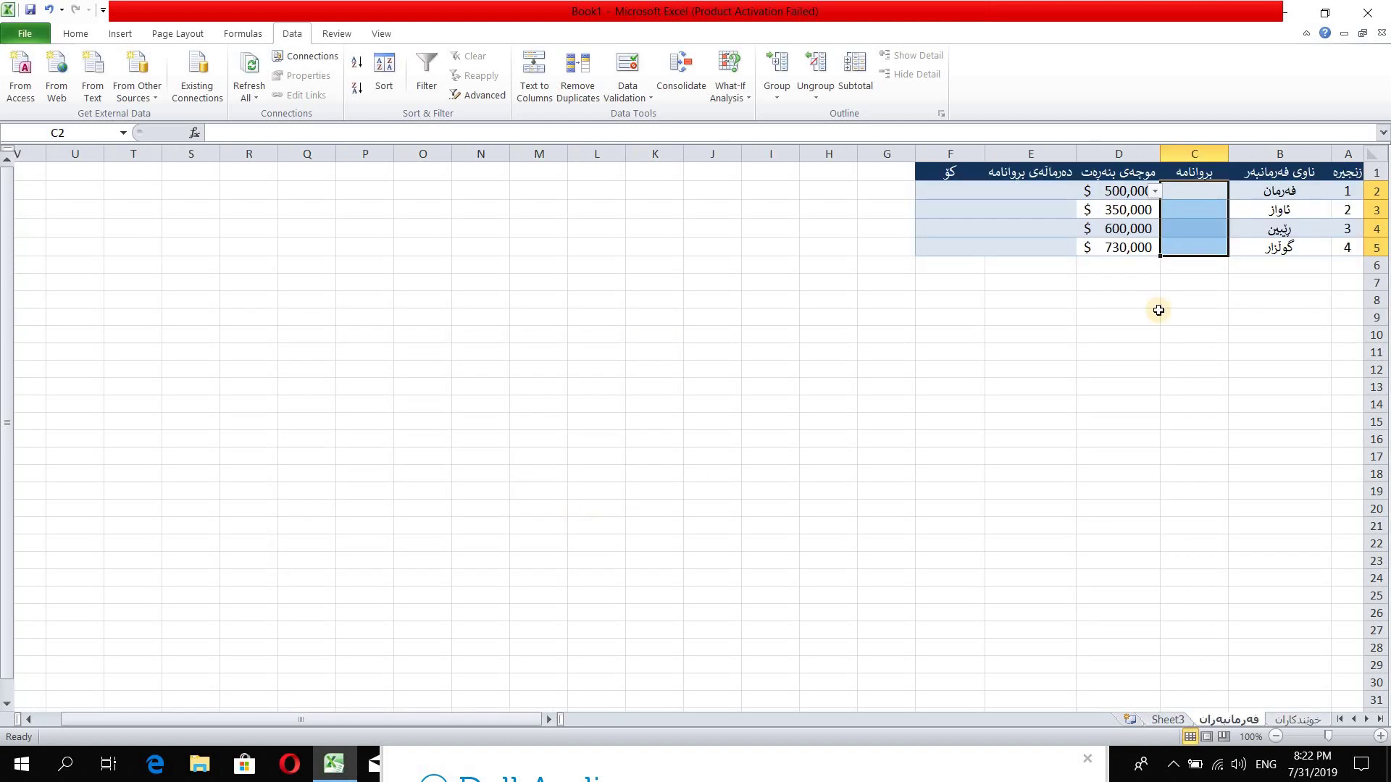
# - Choose the degree ماجستێر for the employee in C2 and بکالۆریۆس for the one in C3
pyautogui.click(1199, 299)
pyautogui.click(1204, 196)
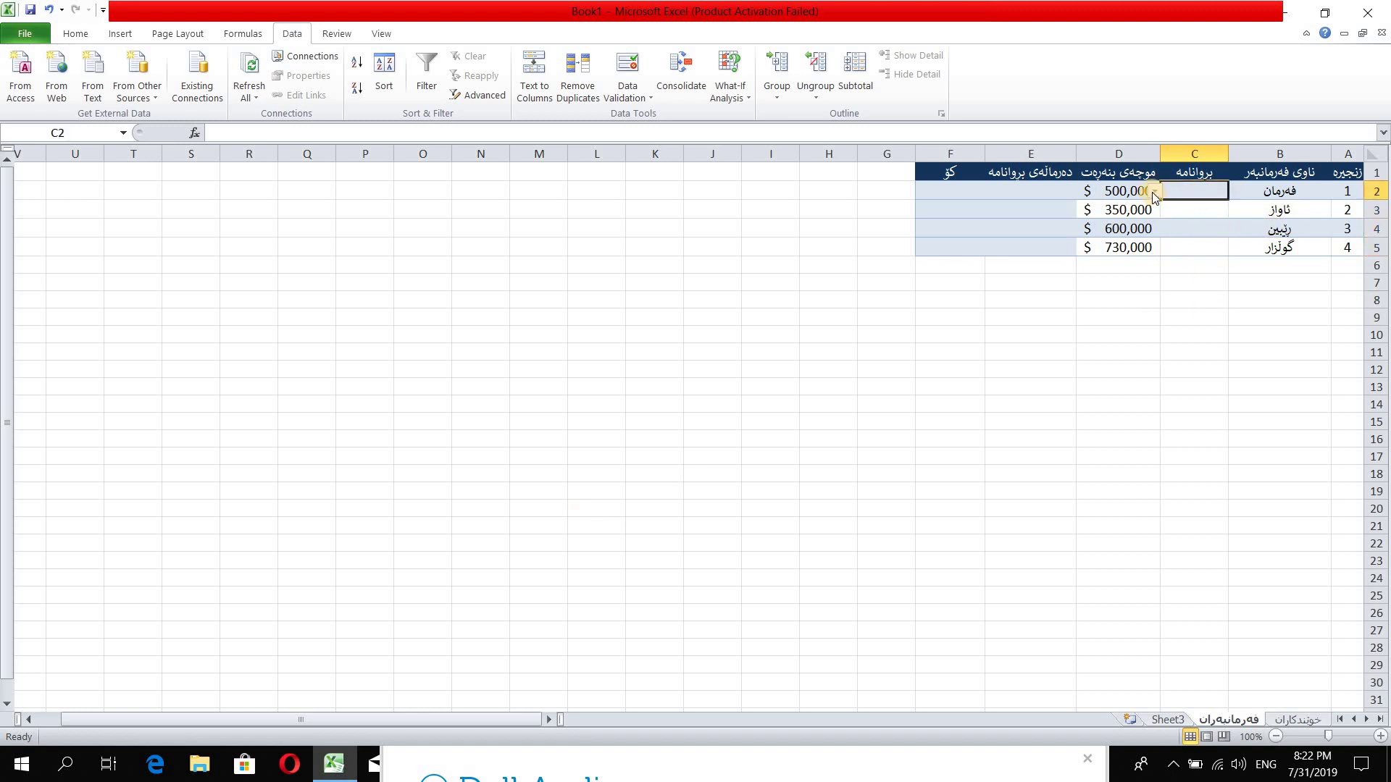
pyautogui.click(1155, 192)
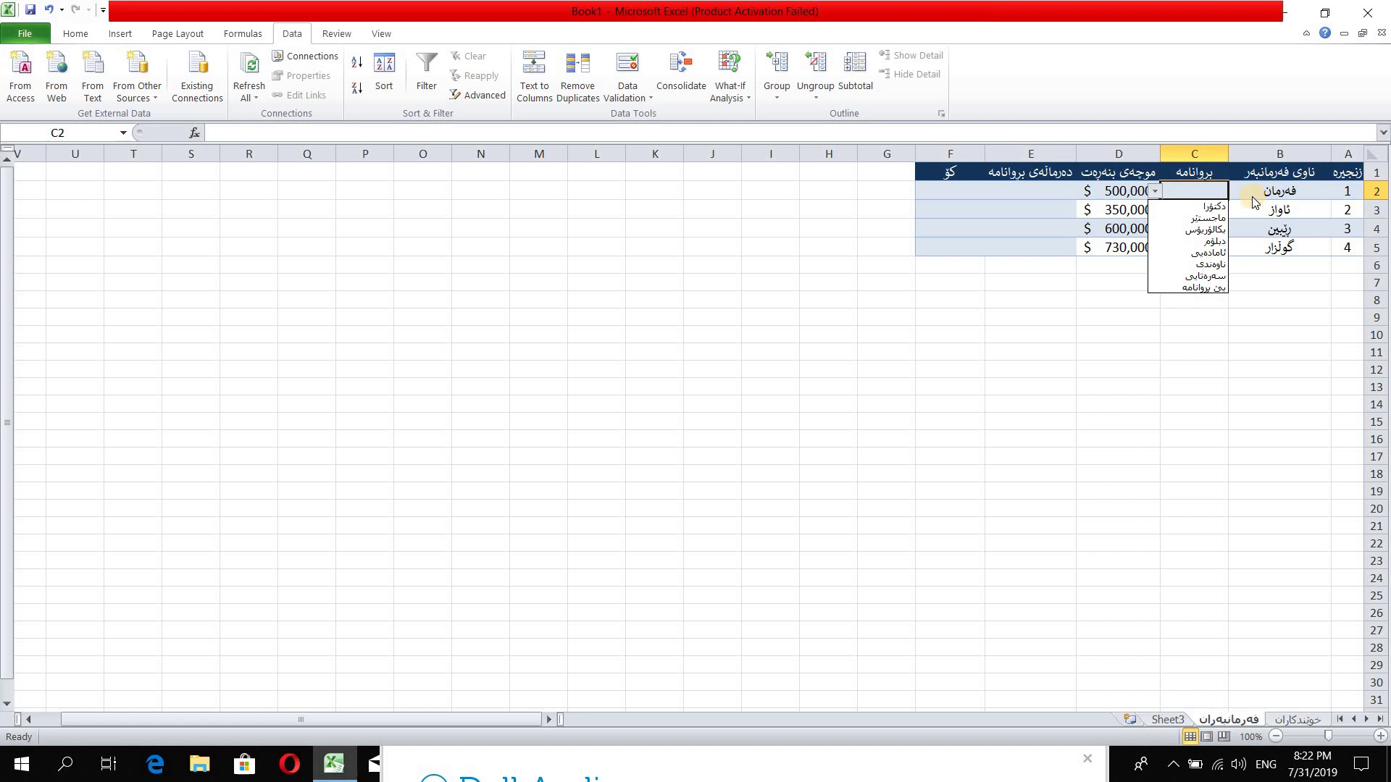
pyautogui.click(1208, 217)
pyautogui.click(1181, 213)
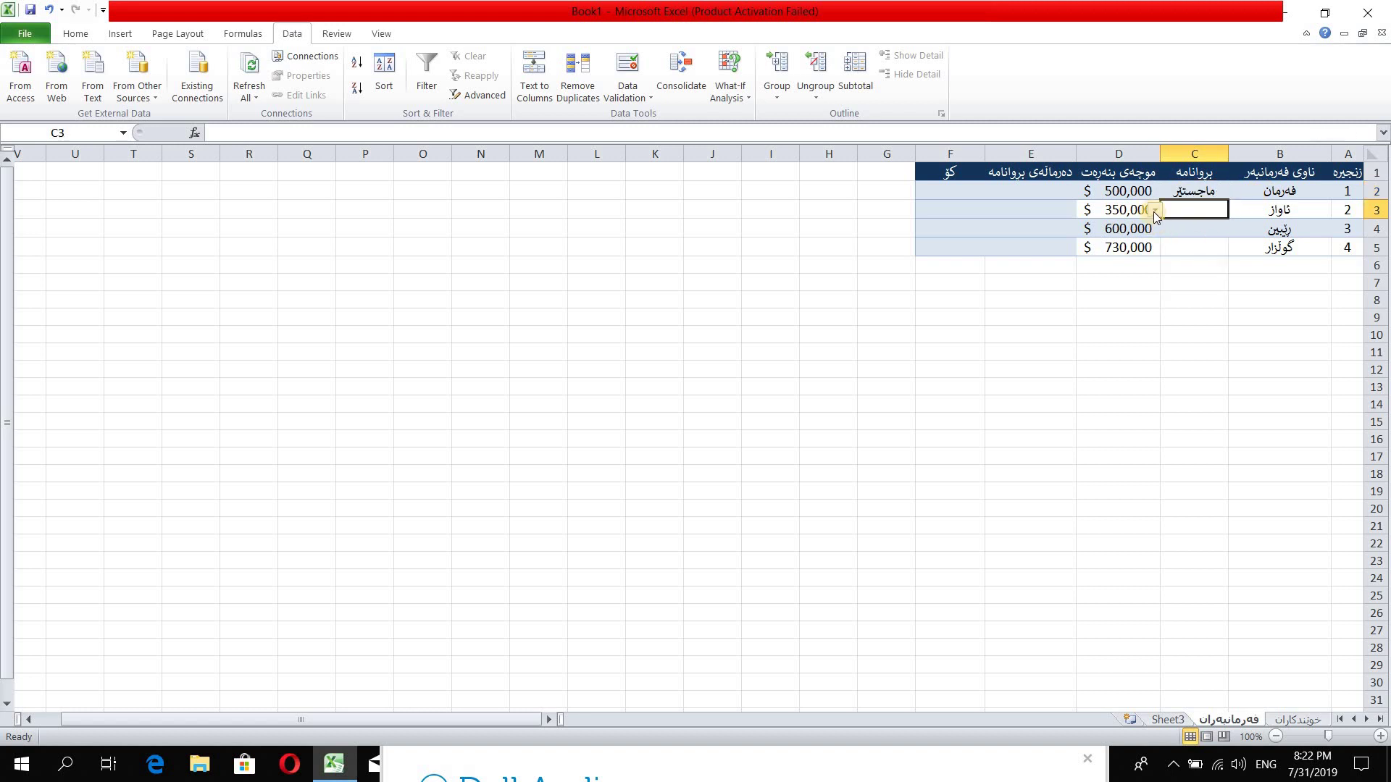
pyautogui.click(1154, 210)
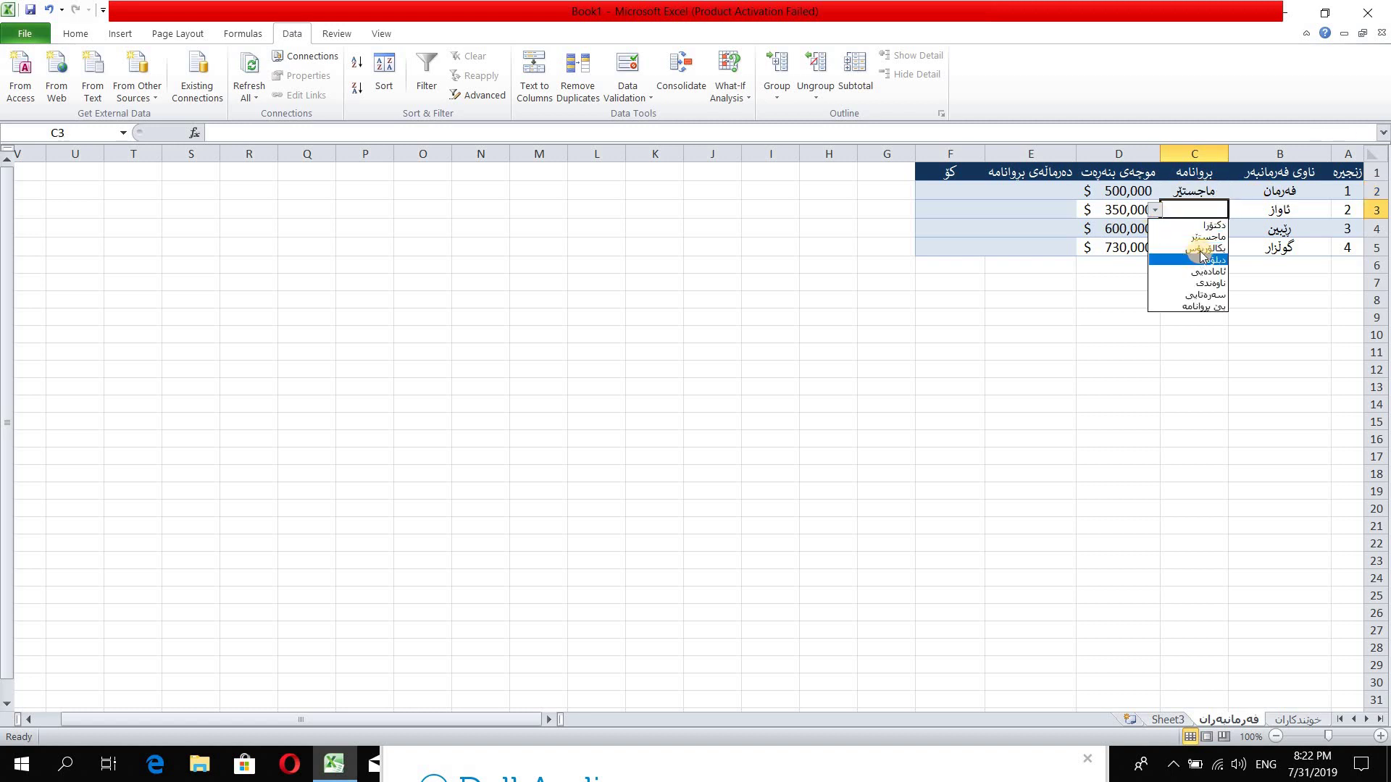
pyautogui.click(1204, 247)
# - Choose the degree دبلۆم for the employee in C4 and ئامادەیی for the one in C5
pyautogui.click(1167, 229)
pyautogui.click(1156, 230)
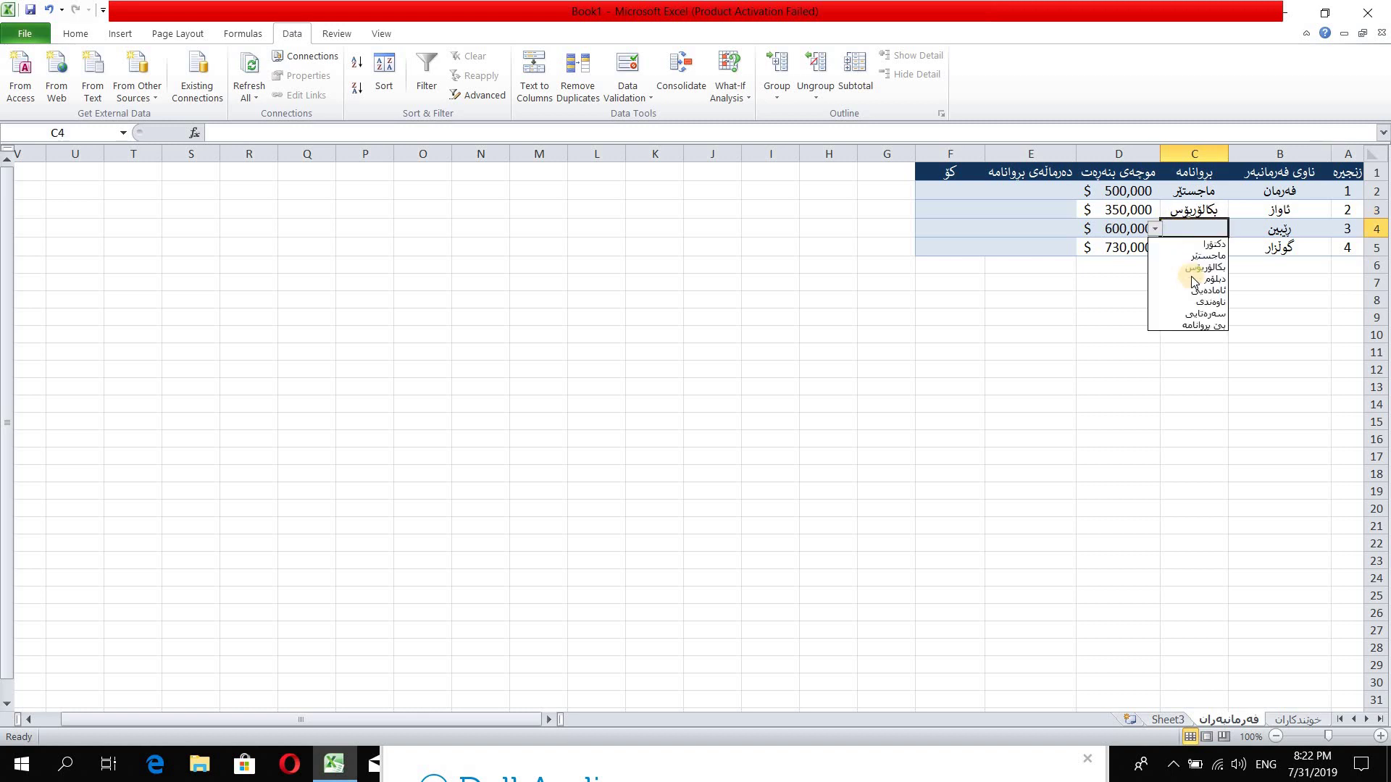
pyautogui.press('Return')
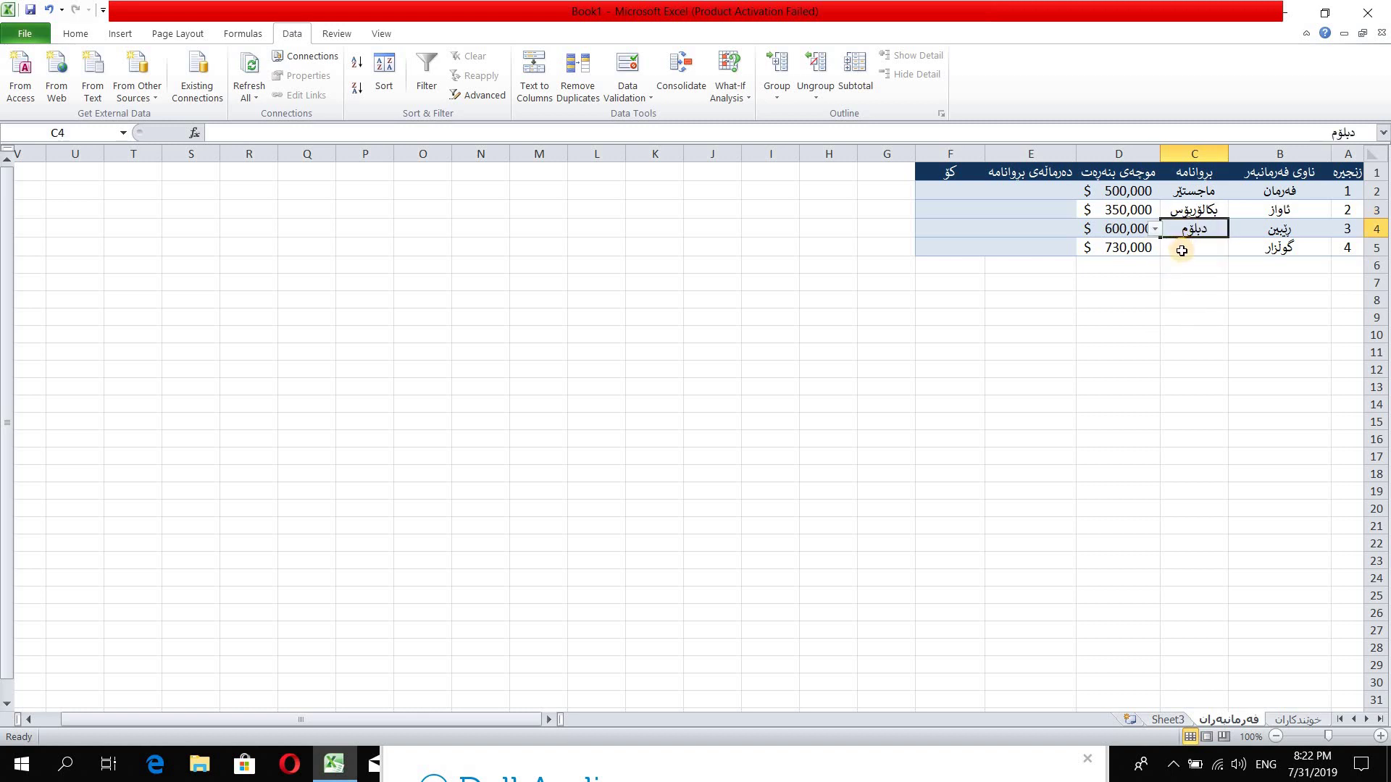
pyautogui.click(1174, 250)
pyautogui.click(1155, 248)
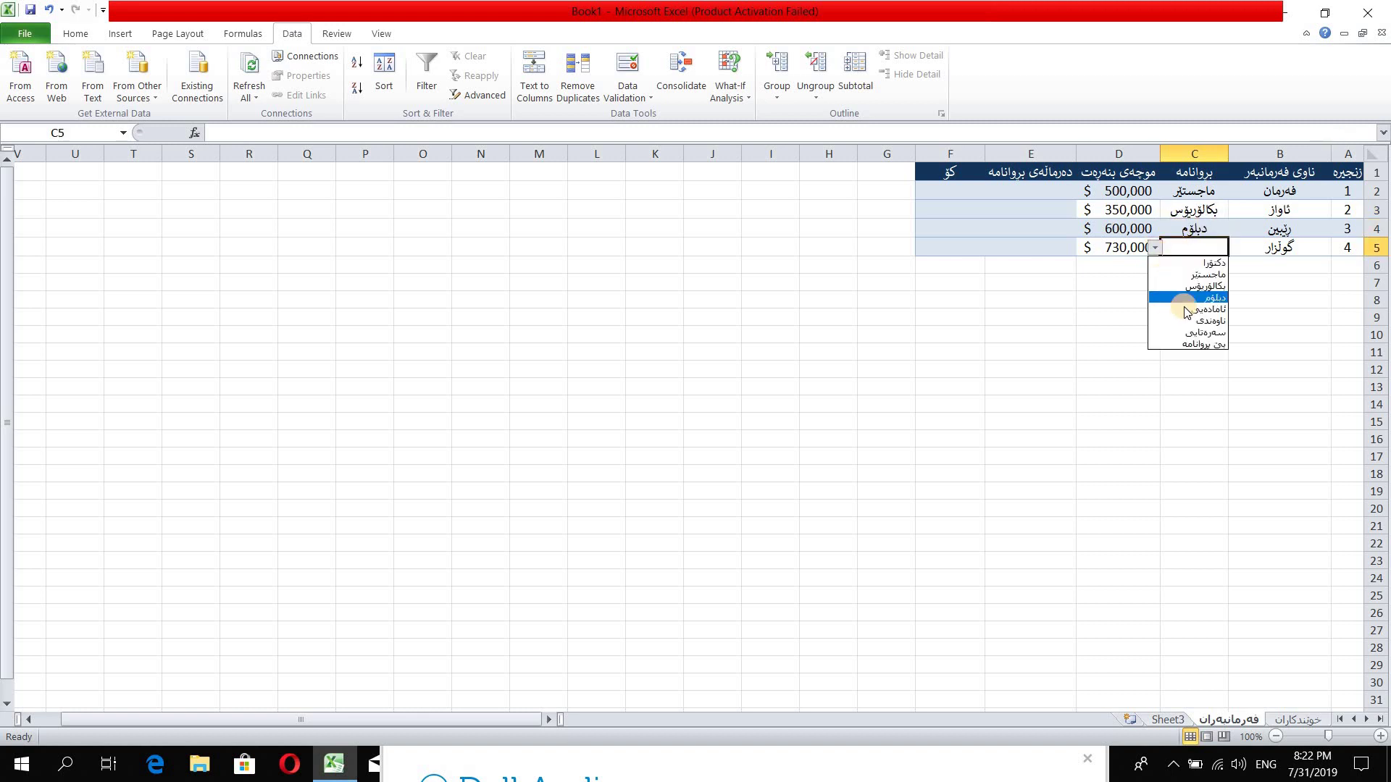
pyautogui.click(1181, 309)
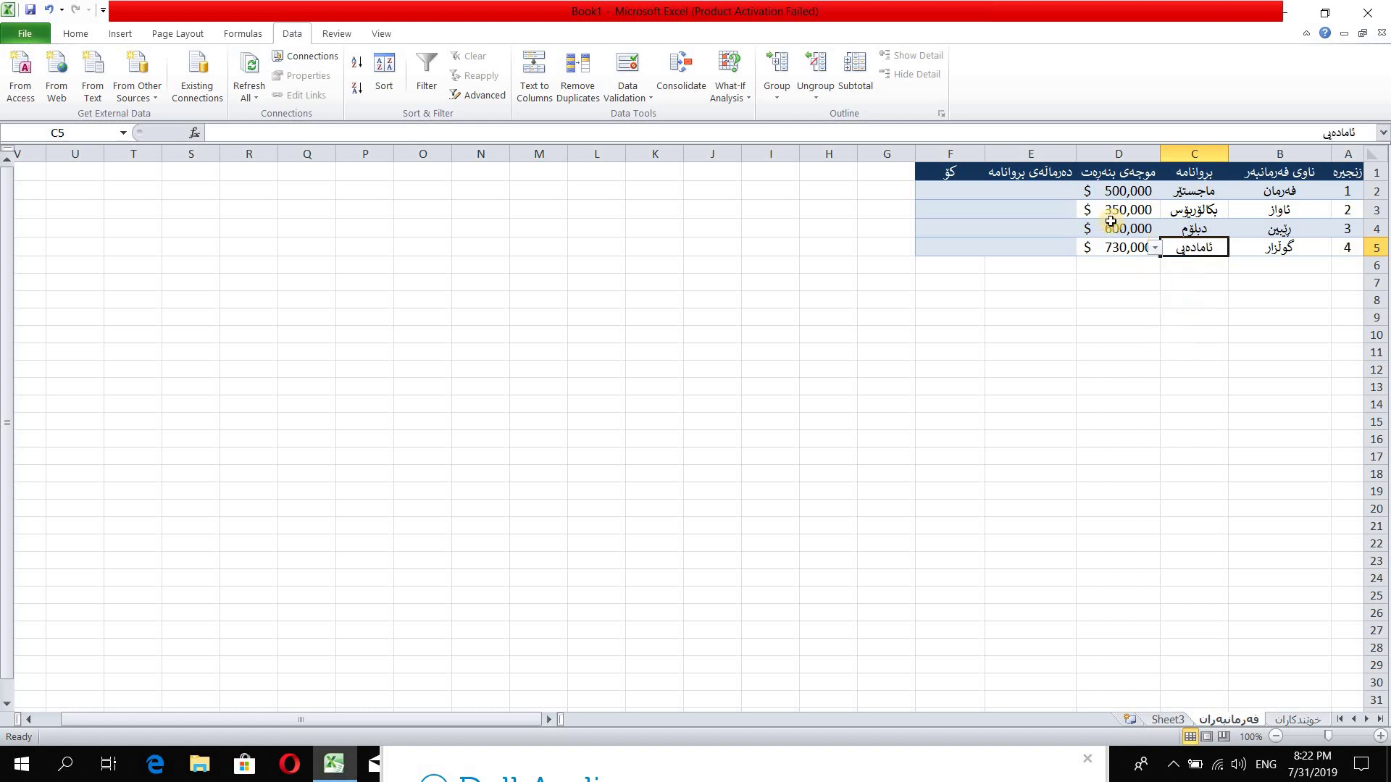
# - Start an IF formula in E2 that tests whether the named range بڕوانامە equals "ماجستێر"
pyautogui.click(1060, 193)
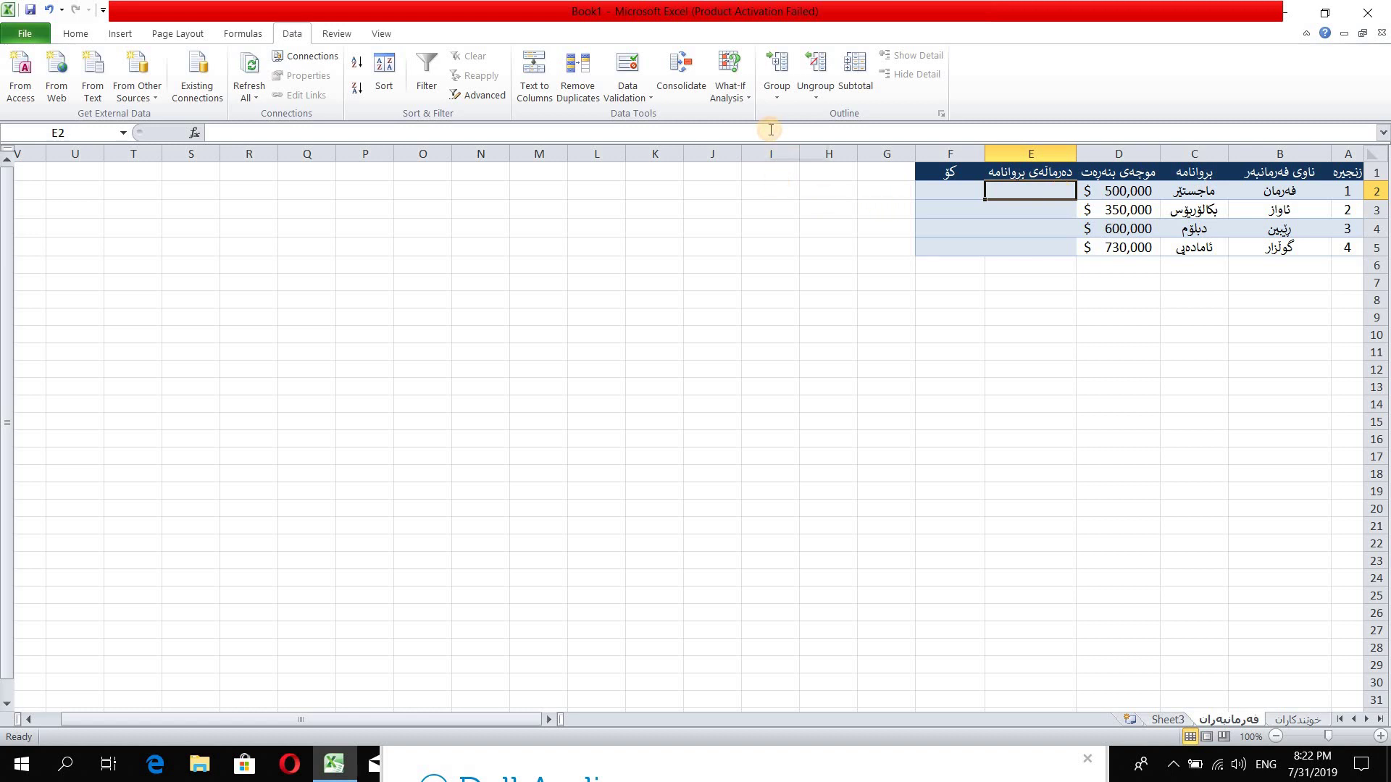
pyautogui.click(220, 132)
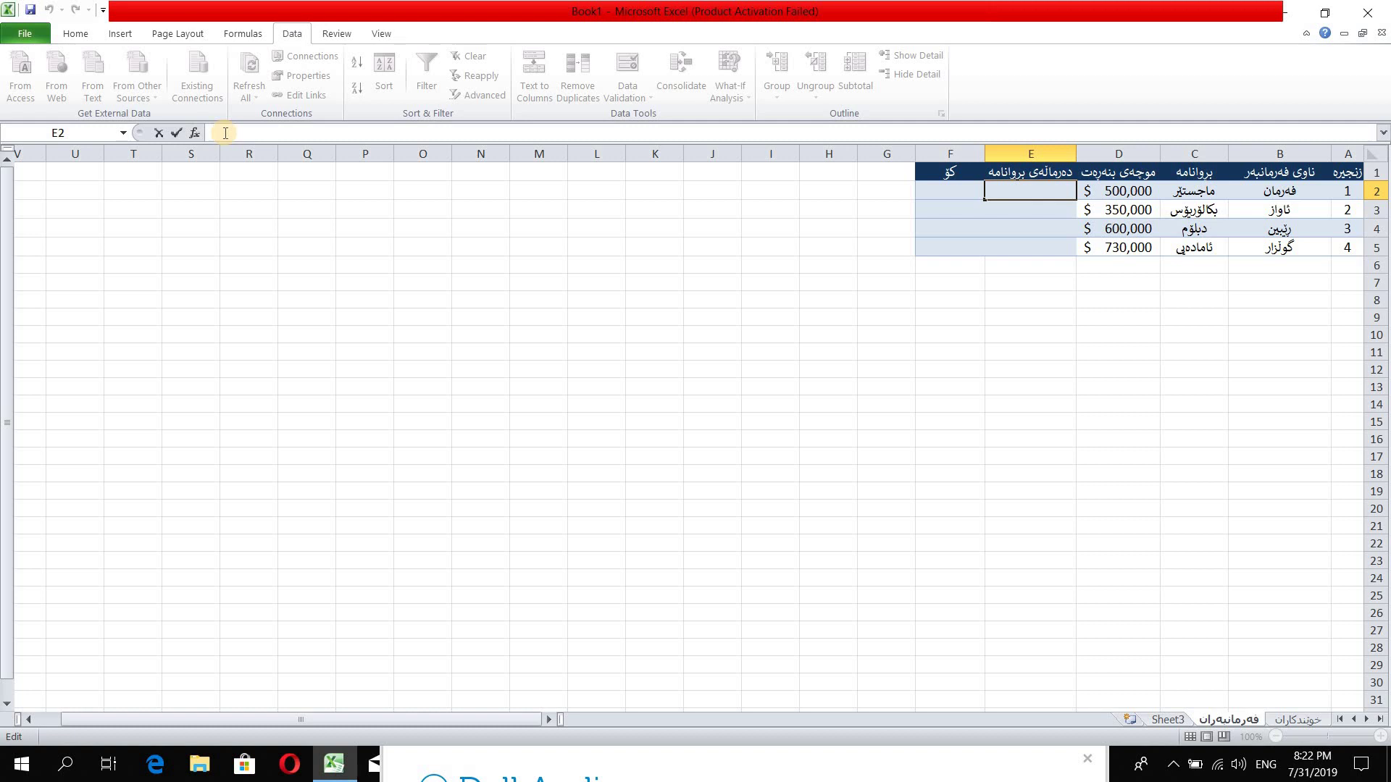
pyautogui.write('=')
pyautogui.write('i')
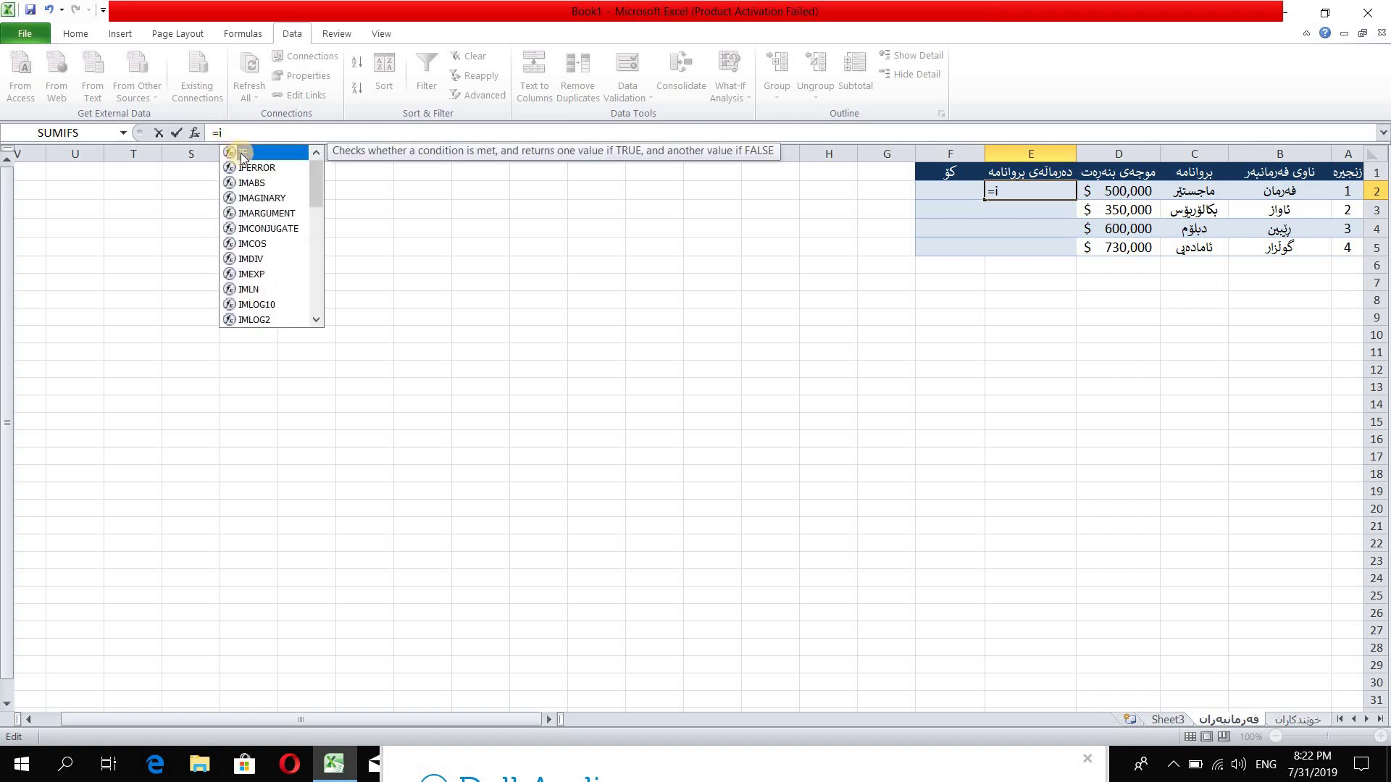
pyautogui.doubleClick(243, 153)
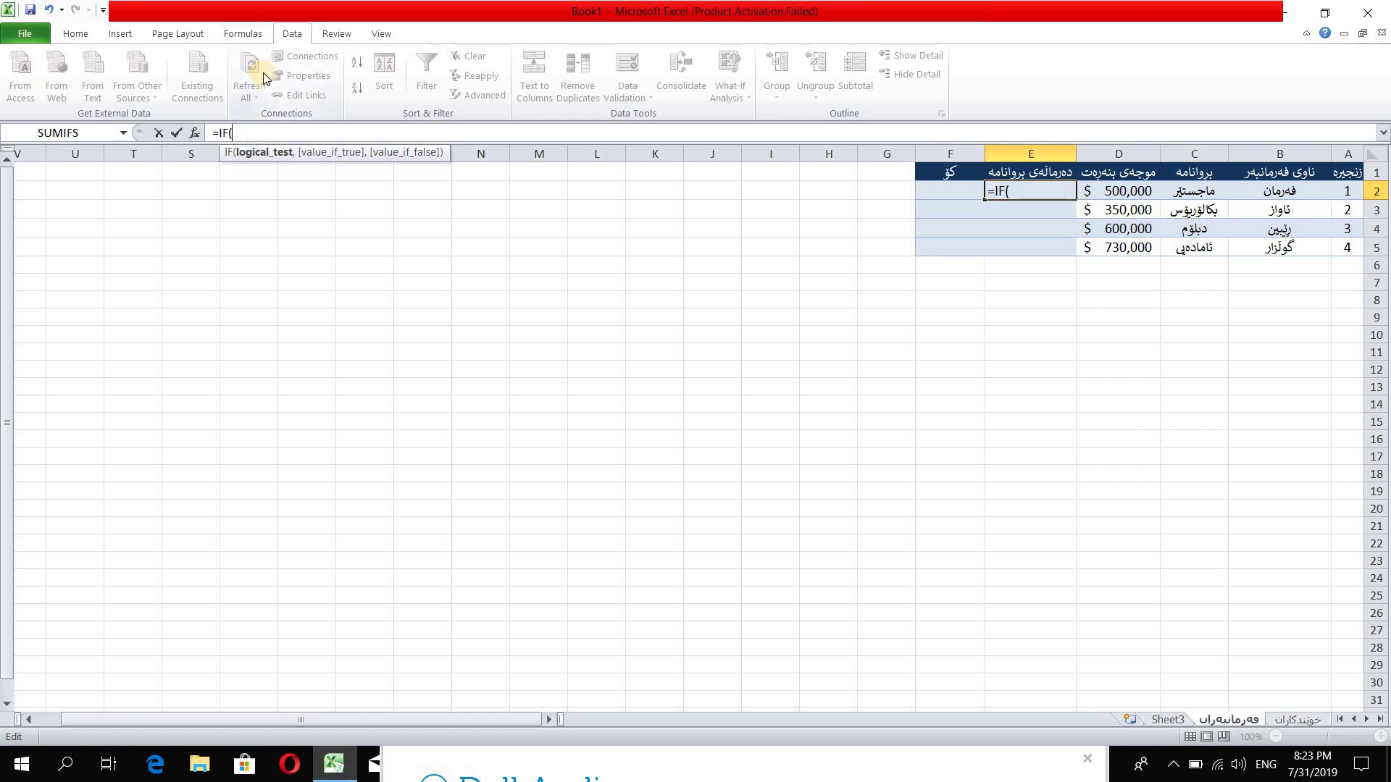
pyautogui.click(243, 33)
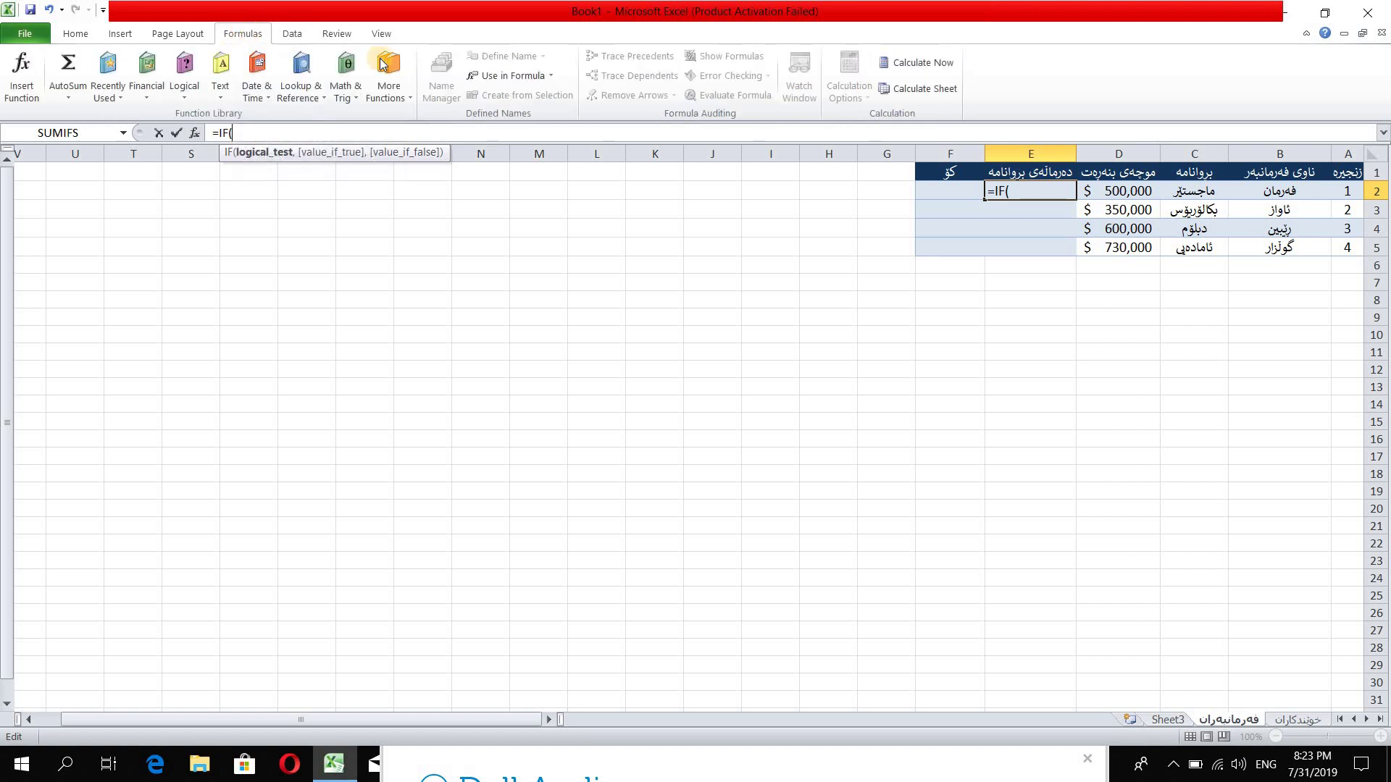
pyautogui.click(529, 80)
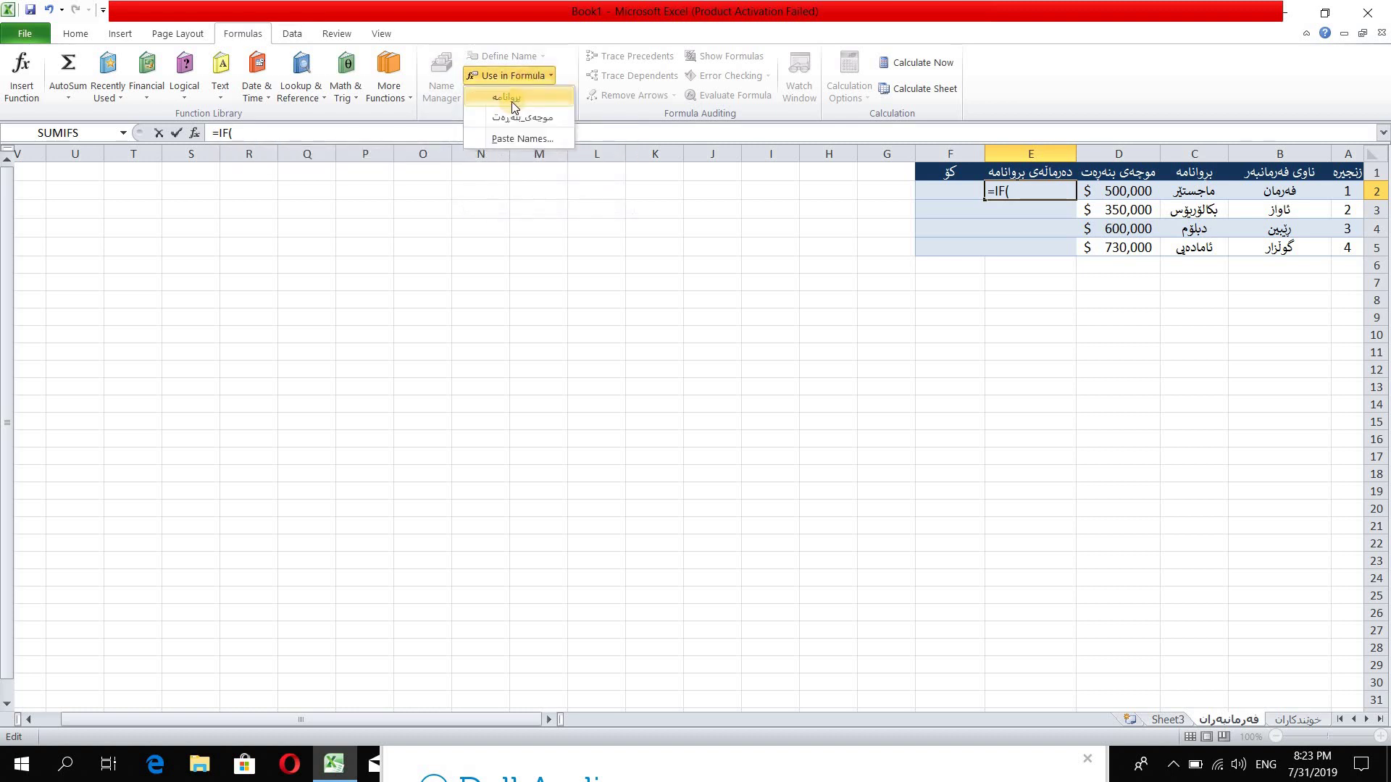
pyautogui.click(512, 99)
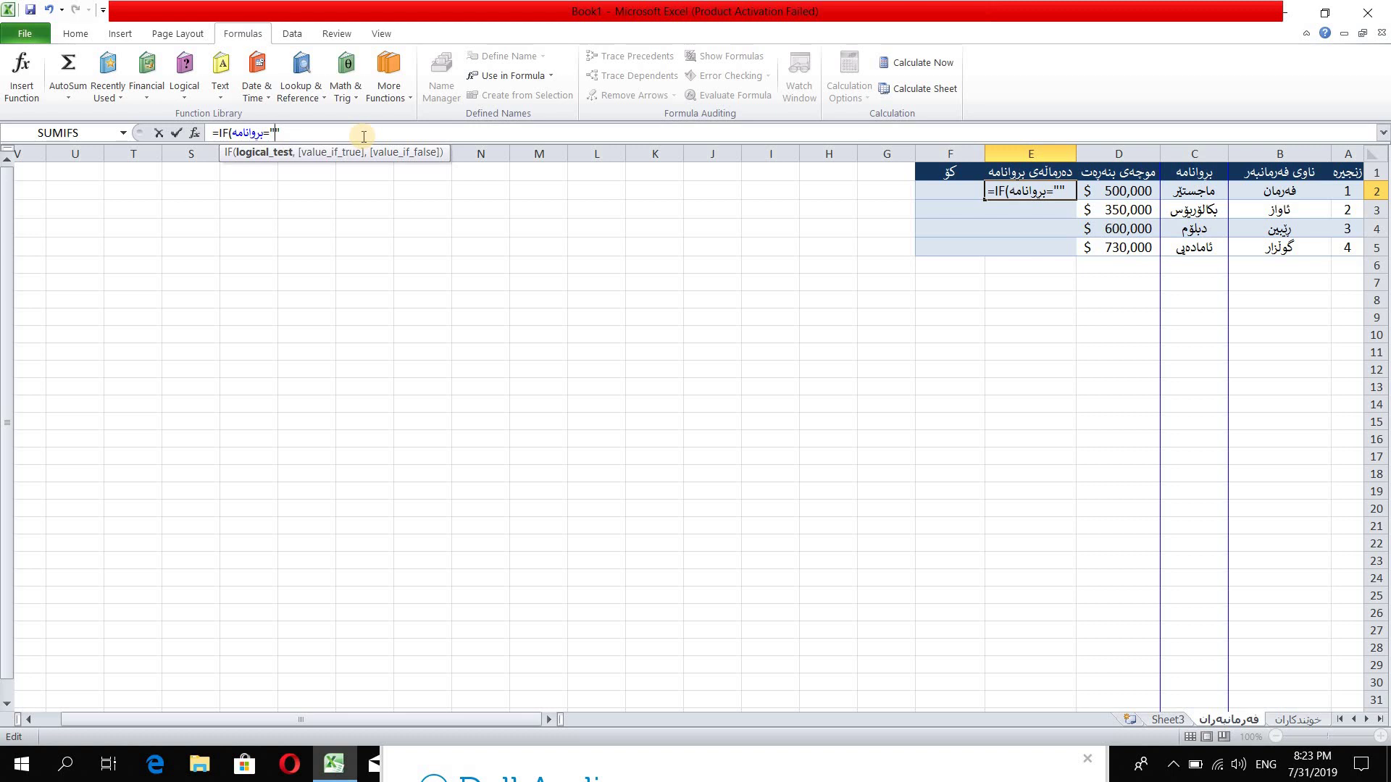
pyautogui.hotkey('alt', 'shift')
pyautogui.write('ماجستێر"و')
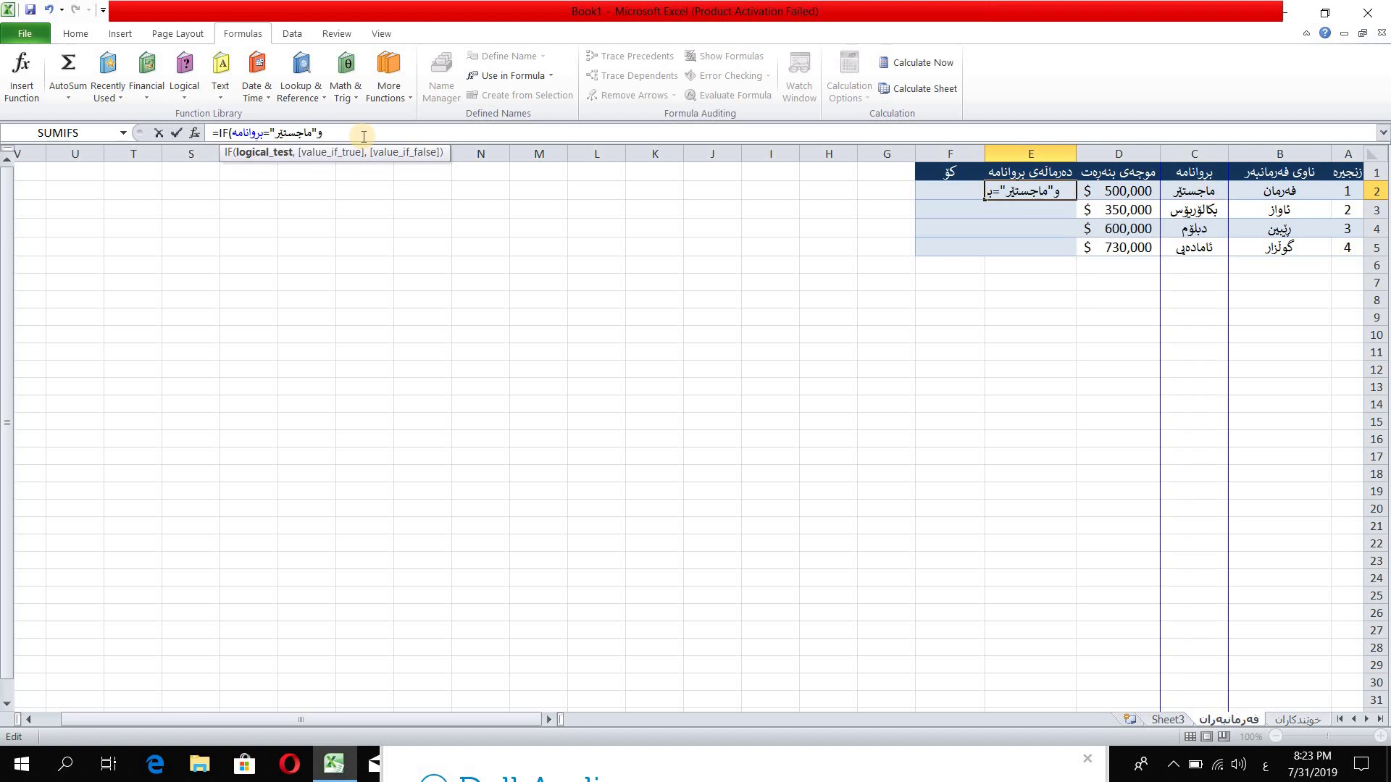
pyautogui.hotkey('alt', 'shift')
pyautogui.write(',')
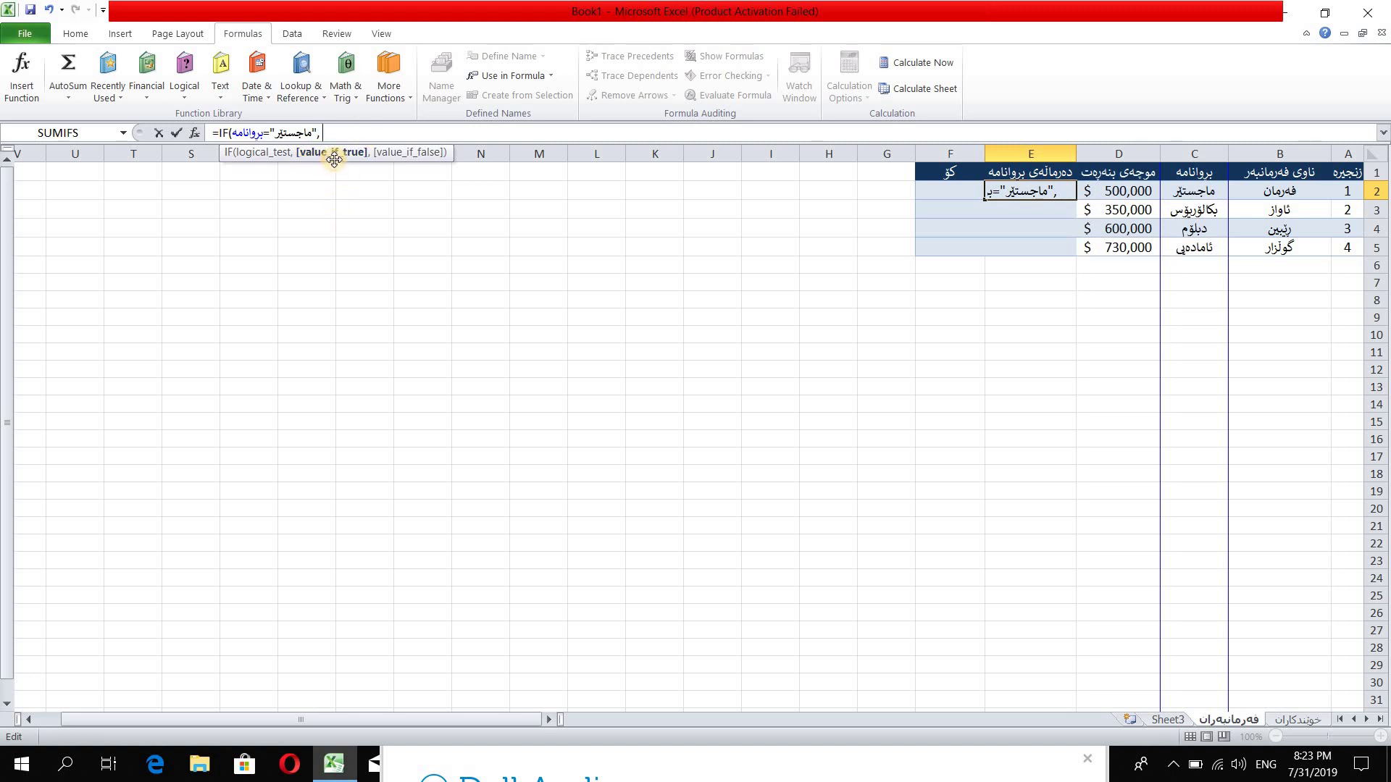
# - Set the IF formula's value if true to the named range موچەی_بنەڕەت multiplied by 0.75
pyautogui.click(516, 76)
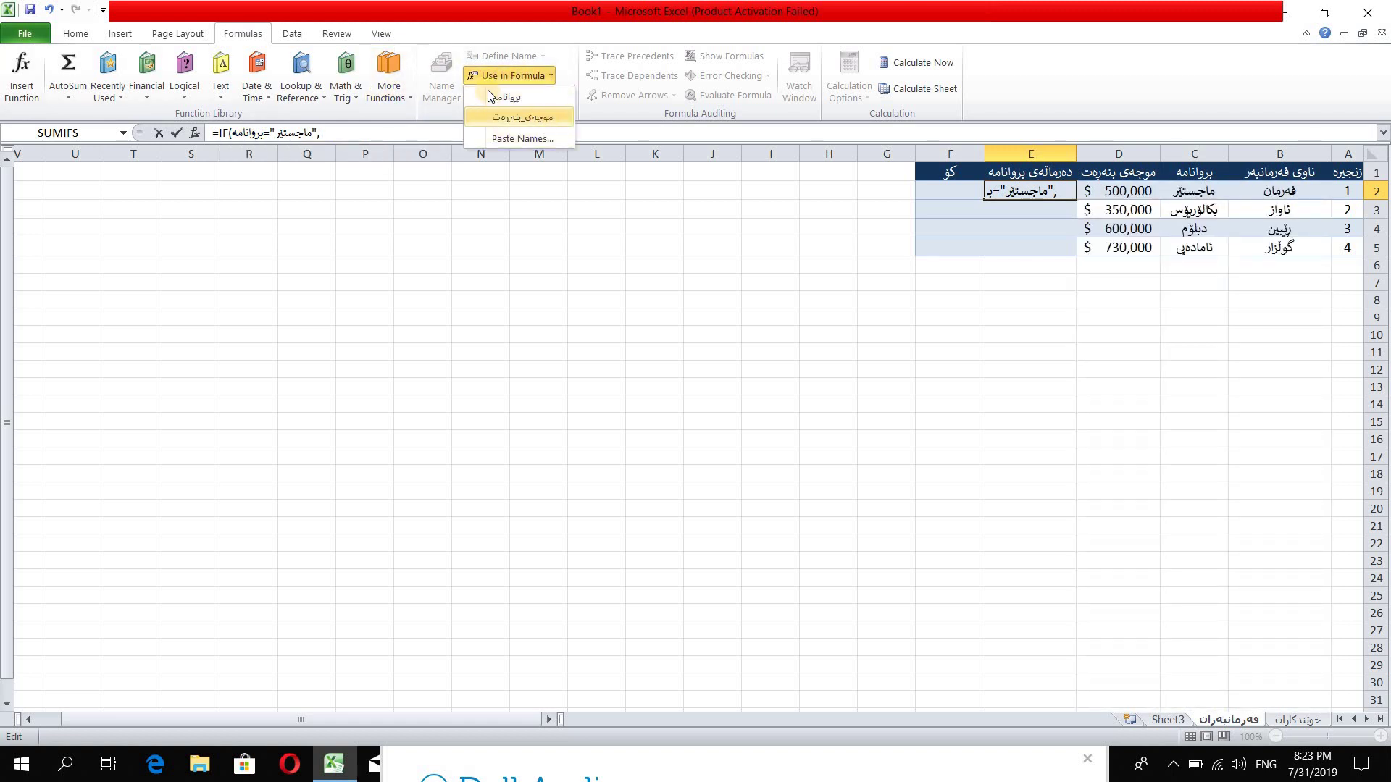
pyautogui.click(542, 119)
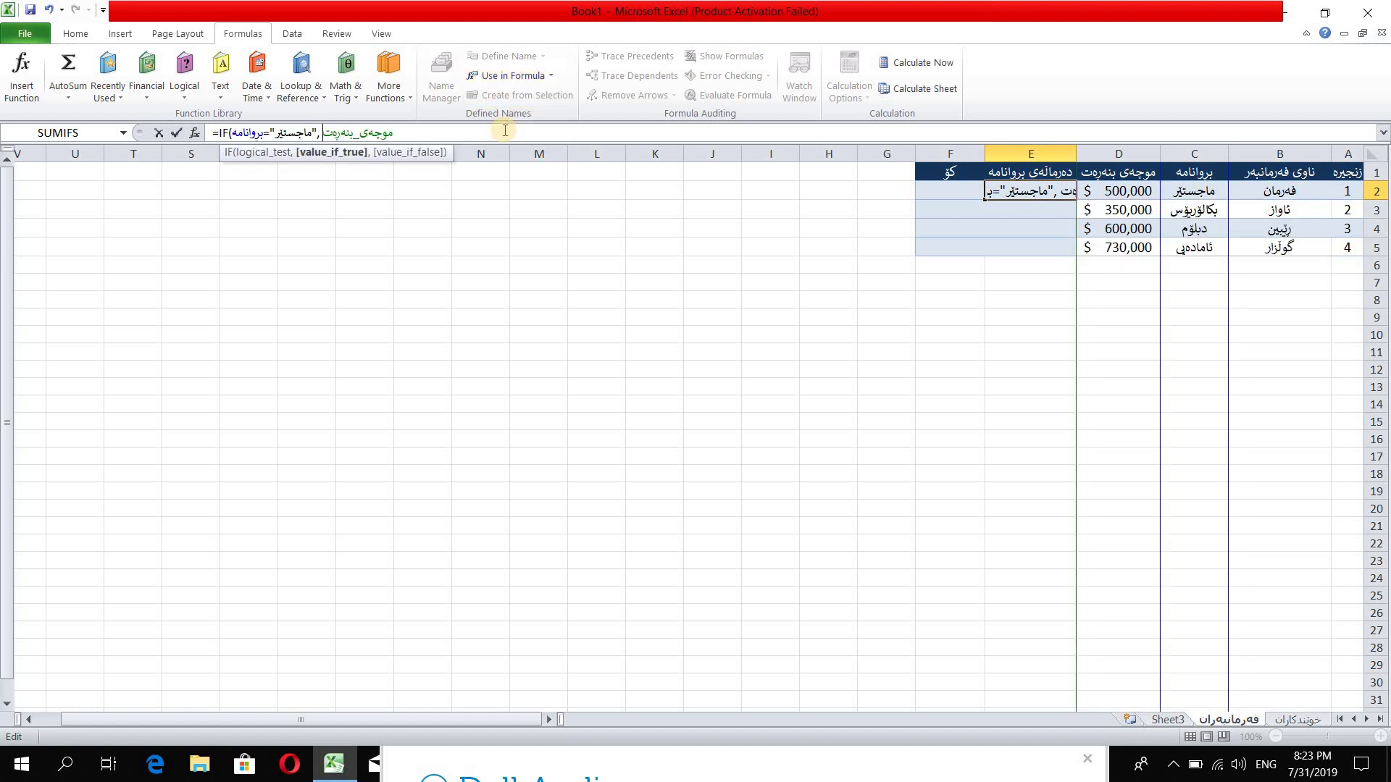
pyautogui.write('*0.75,')
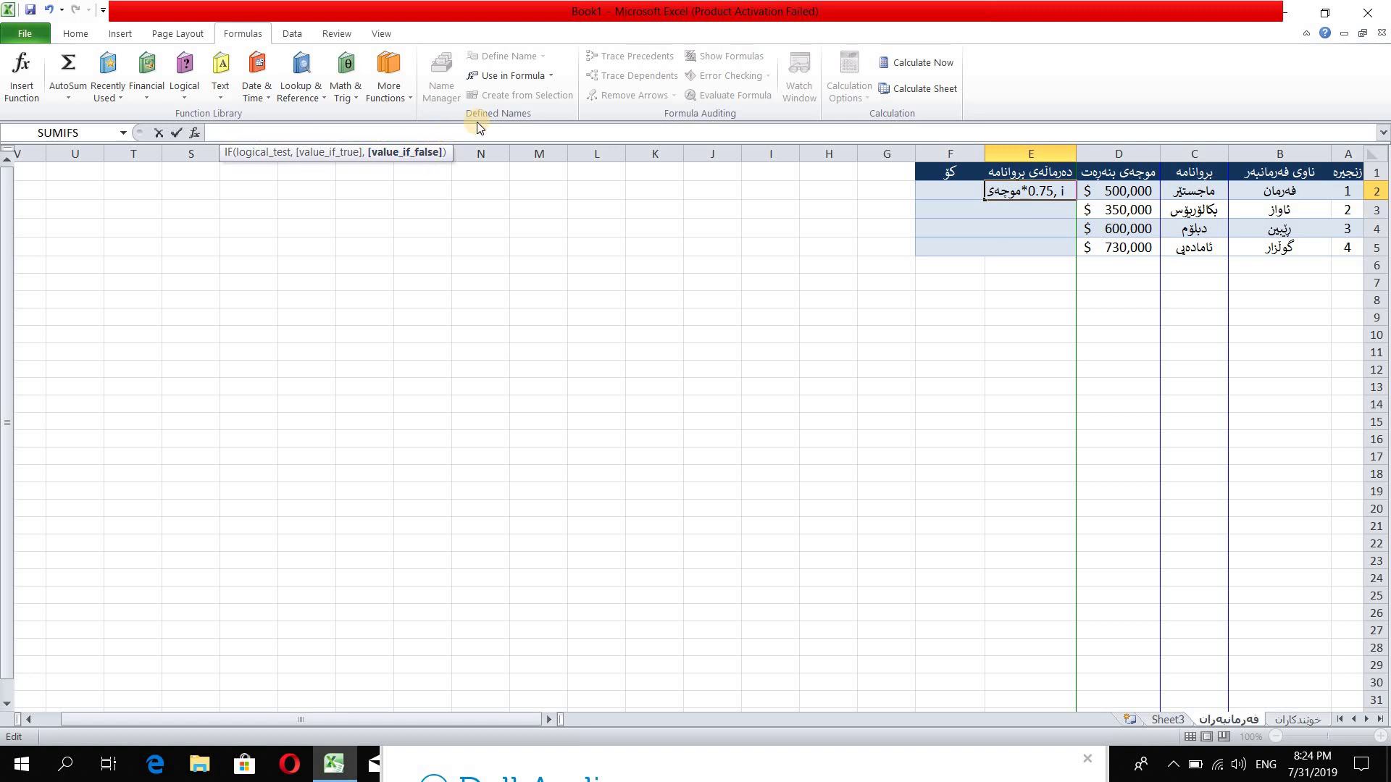
# - Nest a second IF as the value if false in E2's formula, testing whether بڕوانامە equals "بکالۆریۆس"
pyautogui.write('if')
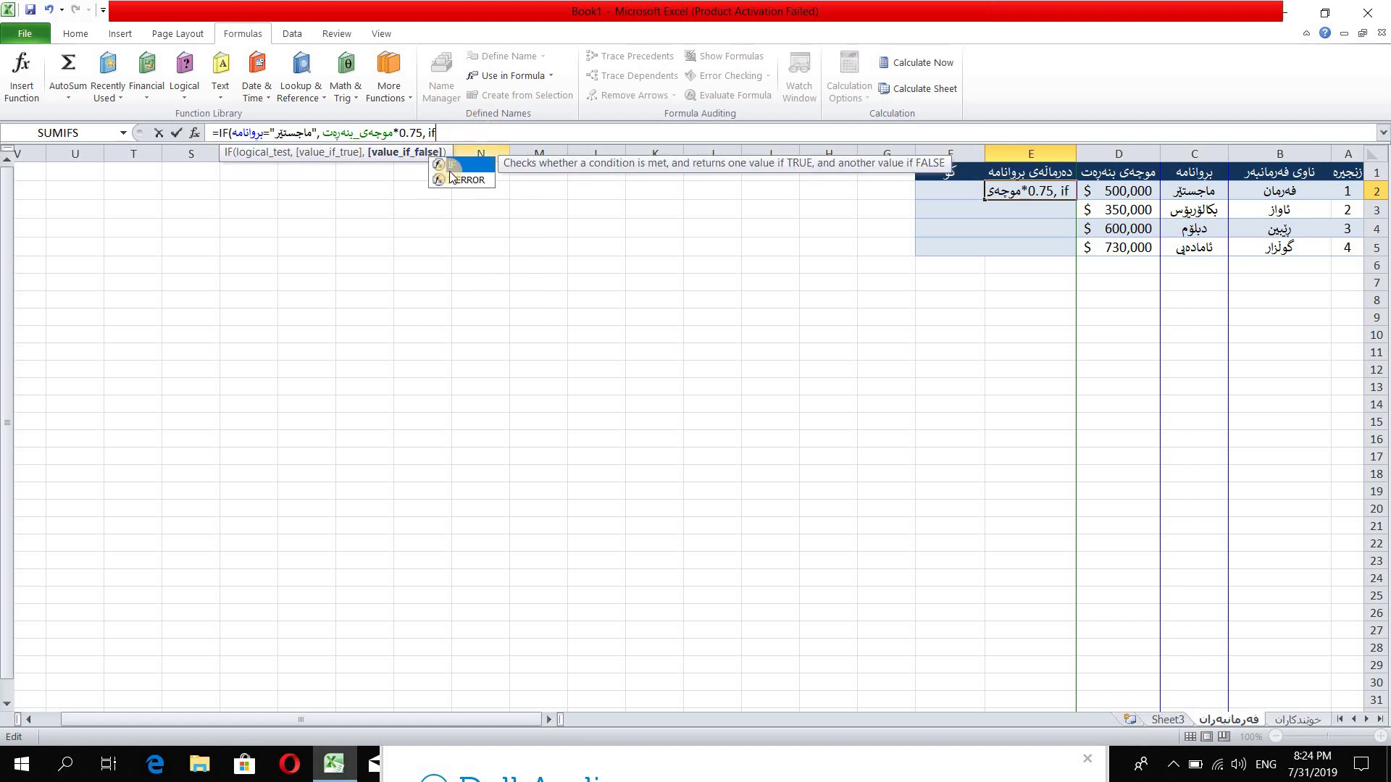
pyautogui.doubleClick(450, 166)
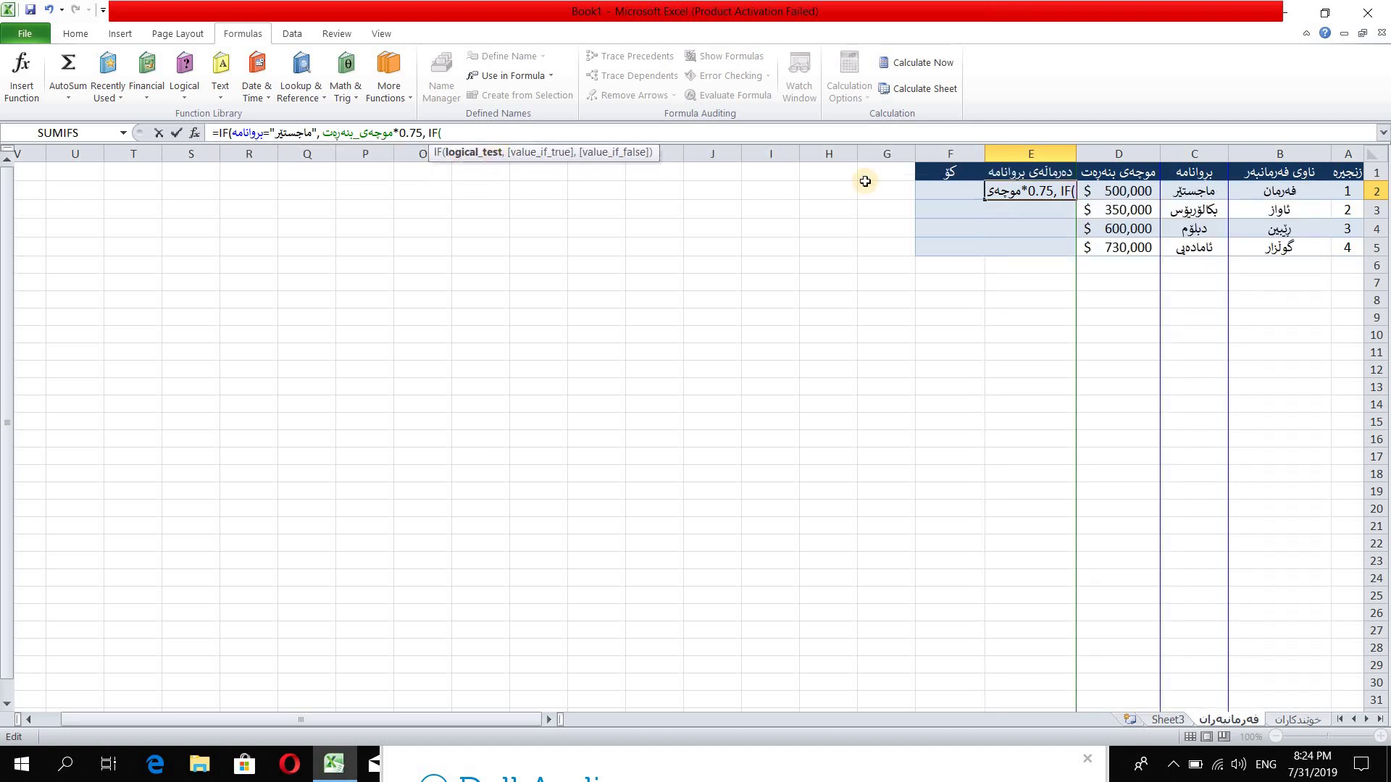
pyautogui.click(547, 75)
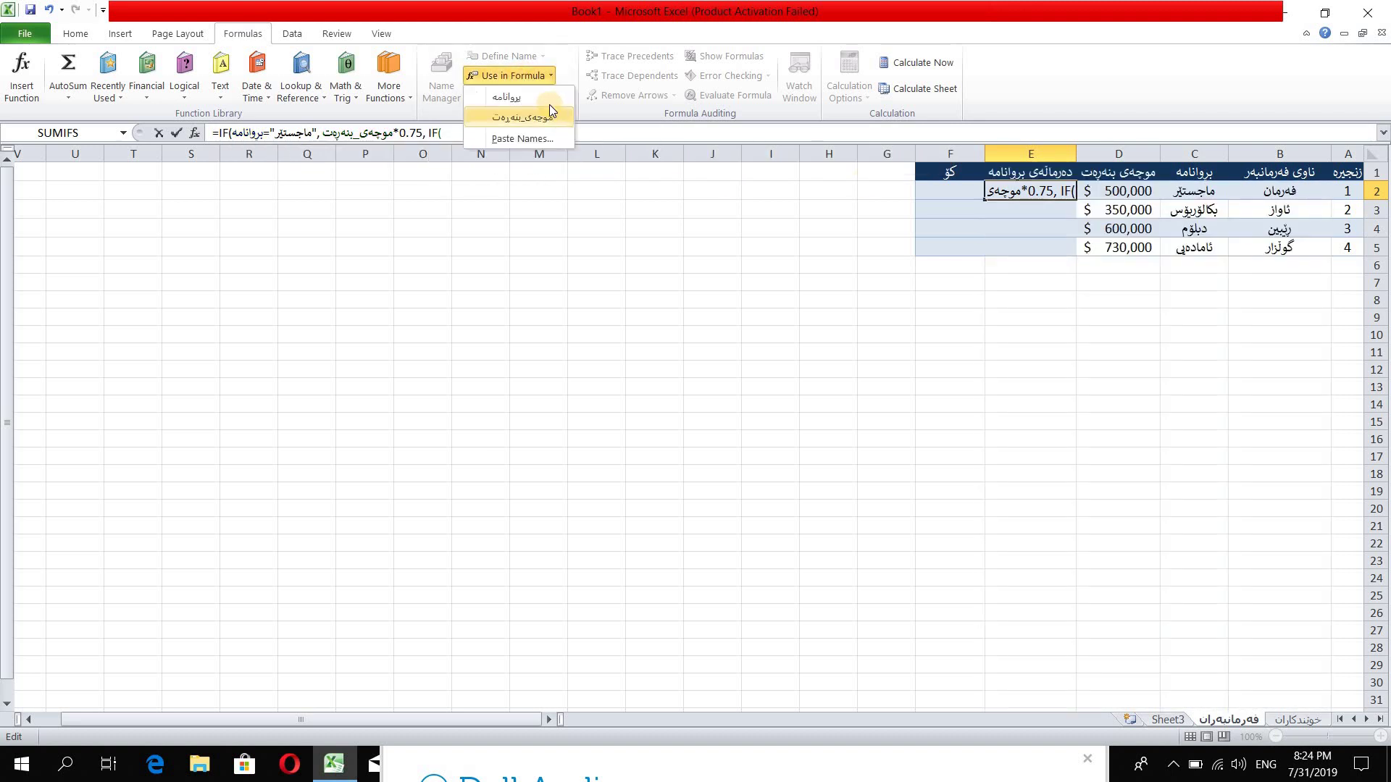
pyautogui.click(546, 108)
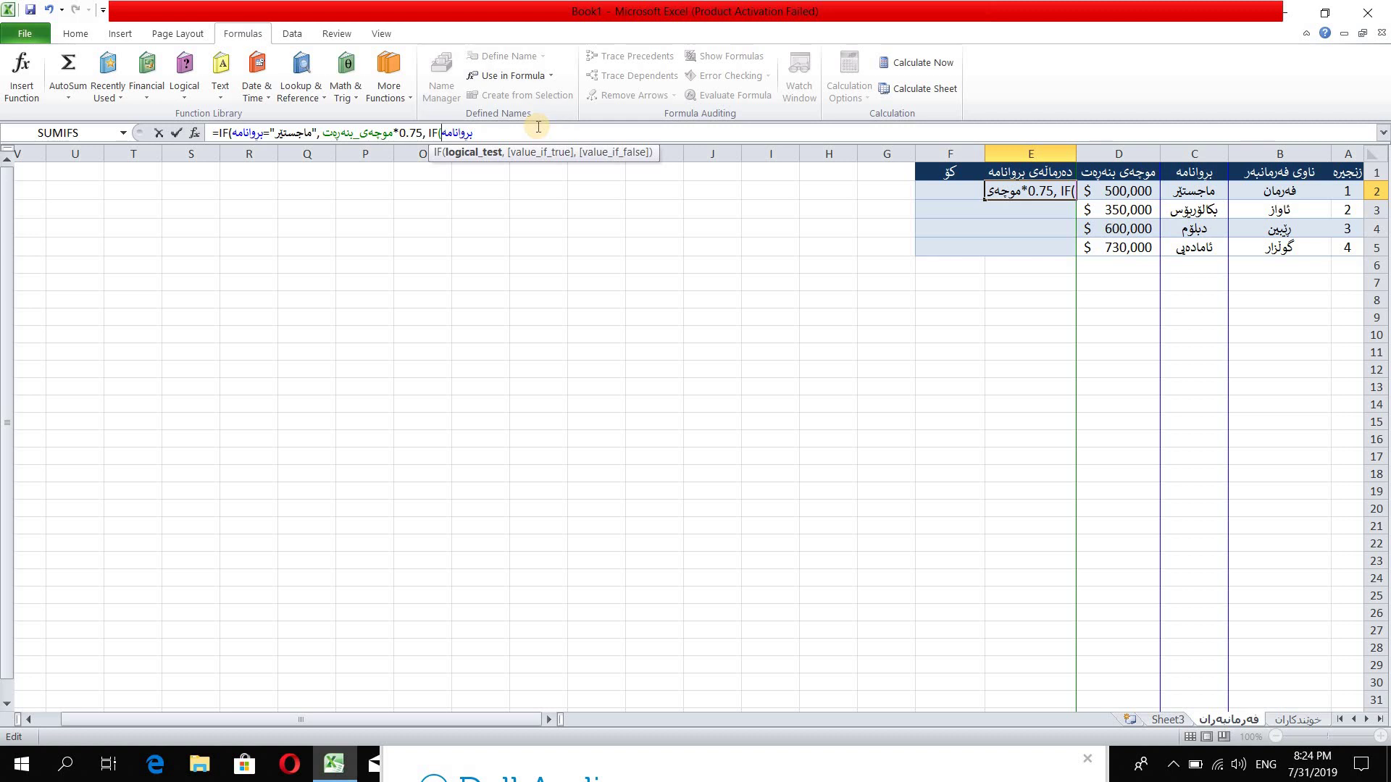
pyautogui.write('=""')
pyautogui.press('Left')
pyautogui.hotkey('alt', 'shift')
pyautogui.write('بکالۆر')
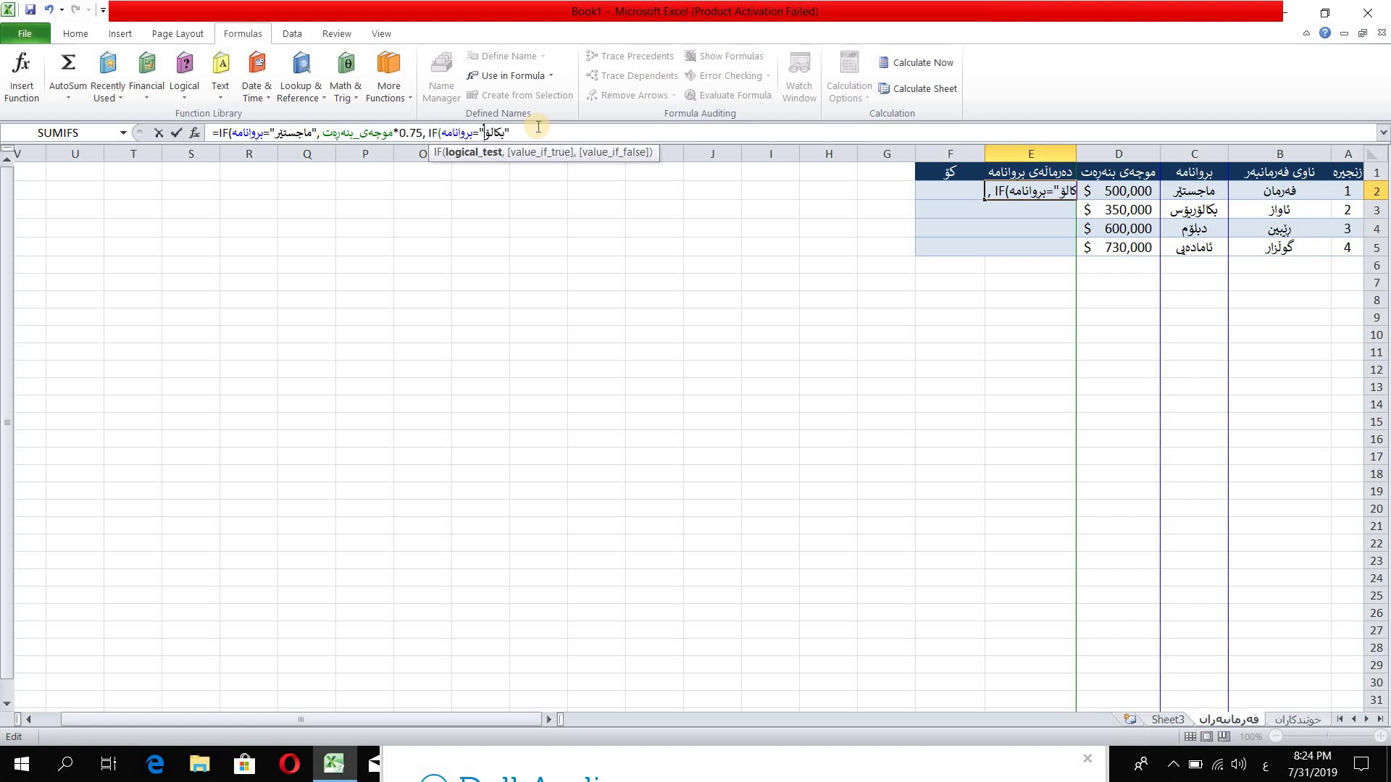
pyautogui.write('یۆس')
pyautogui.press('Right')
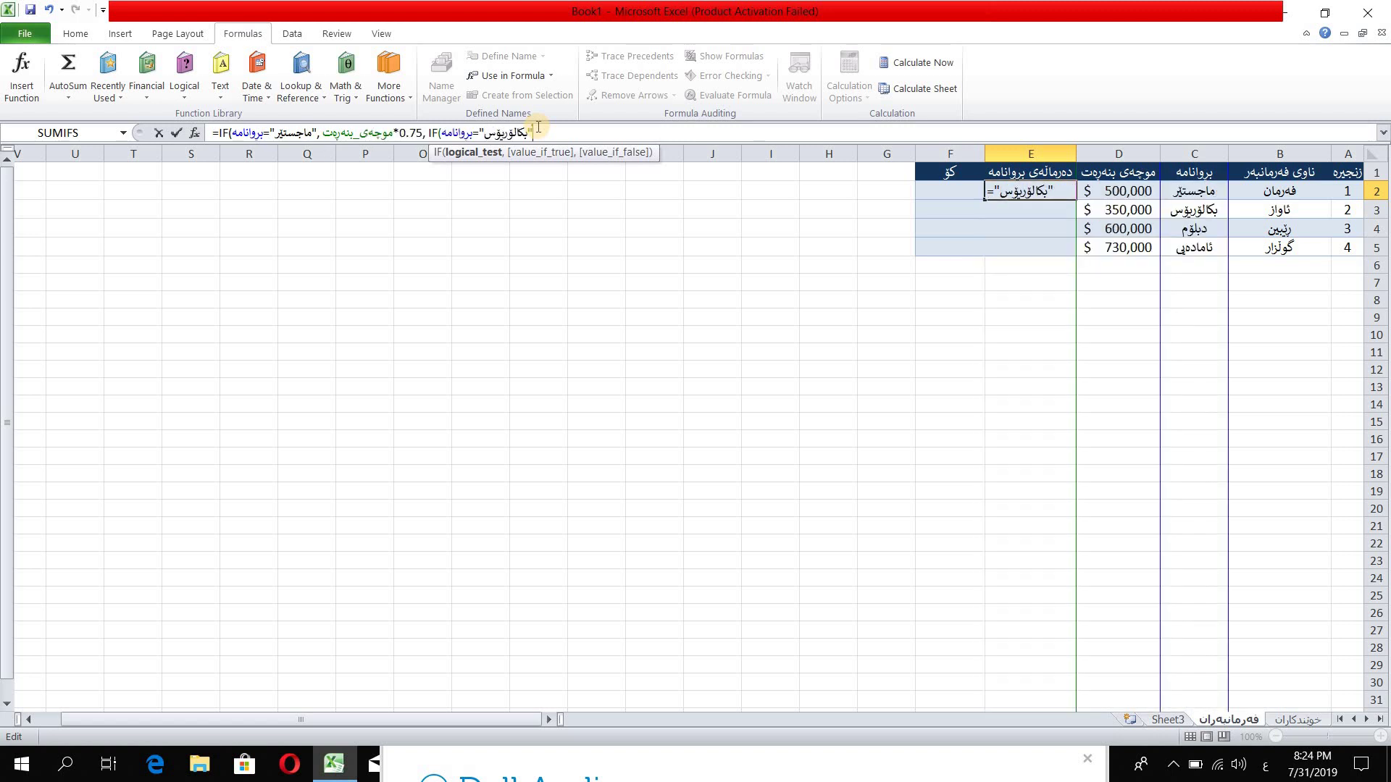
pyautogui.press('BackSpace')
pyautogui.hotkey('alt', 'shift')
# - Set the second IF's value if true to the named range موچەی_بنەڕەت multiplied by 0.45
pyautogui.write(',')
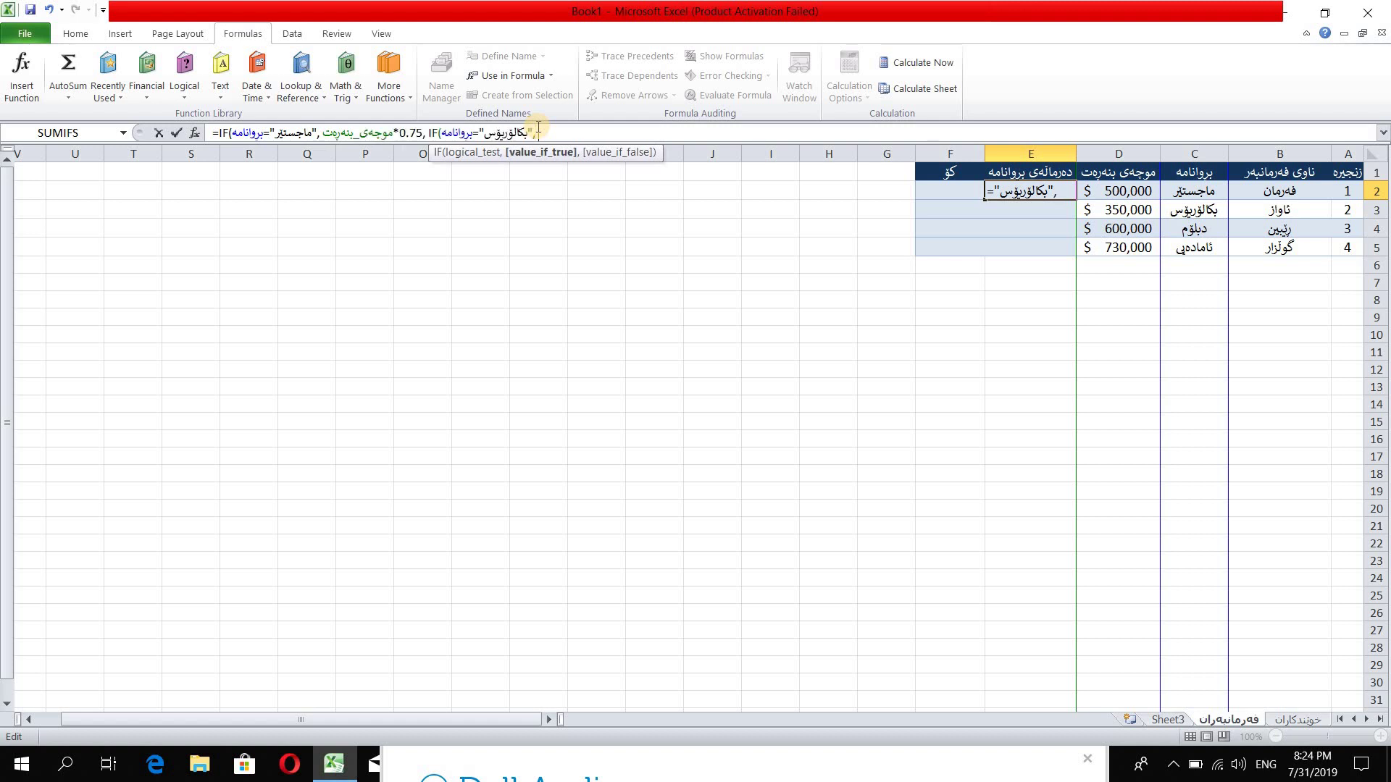
pyautogui.click(538, 74)
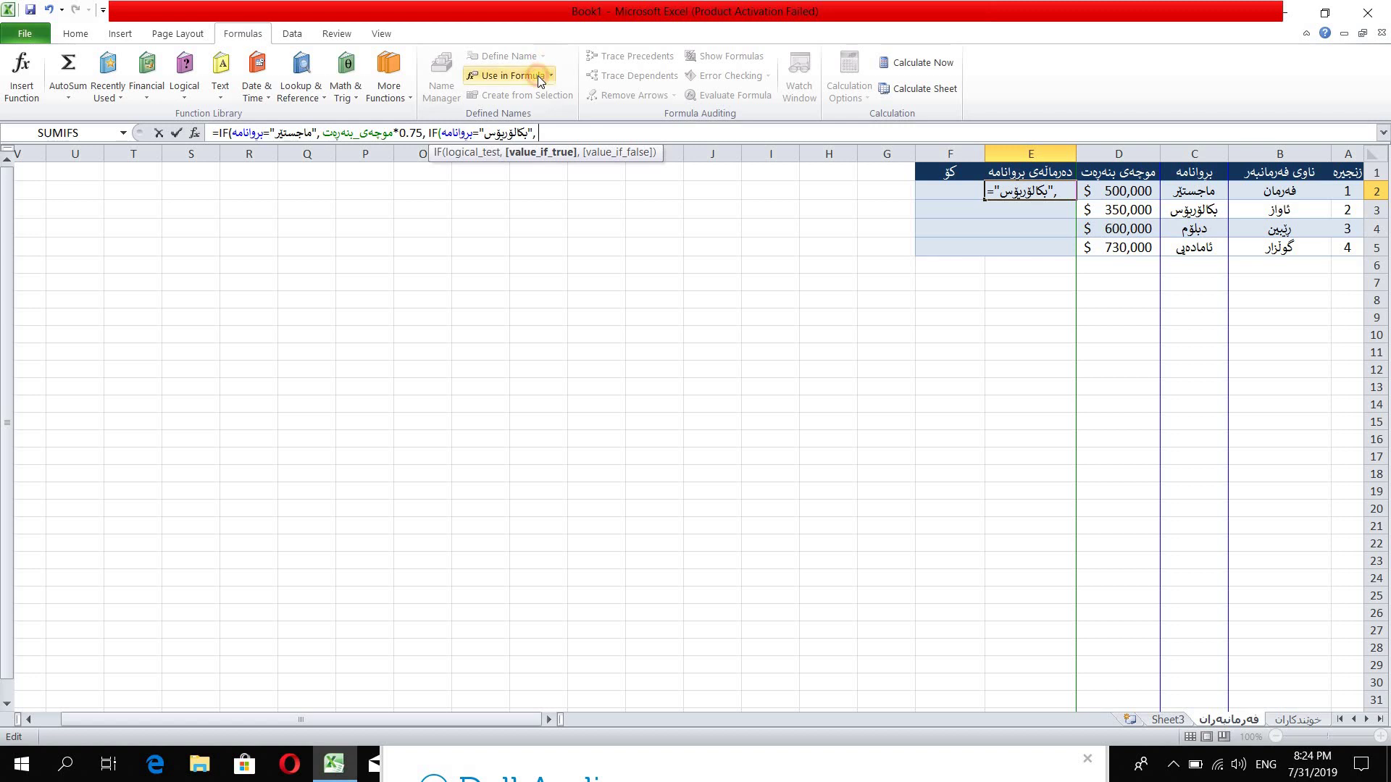
pyautogui.click(547, 116)
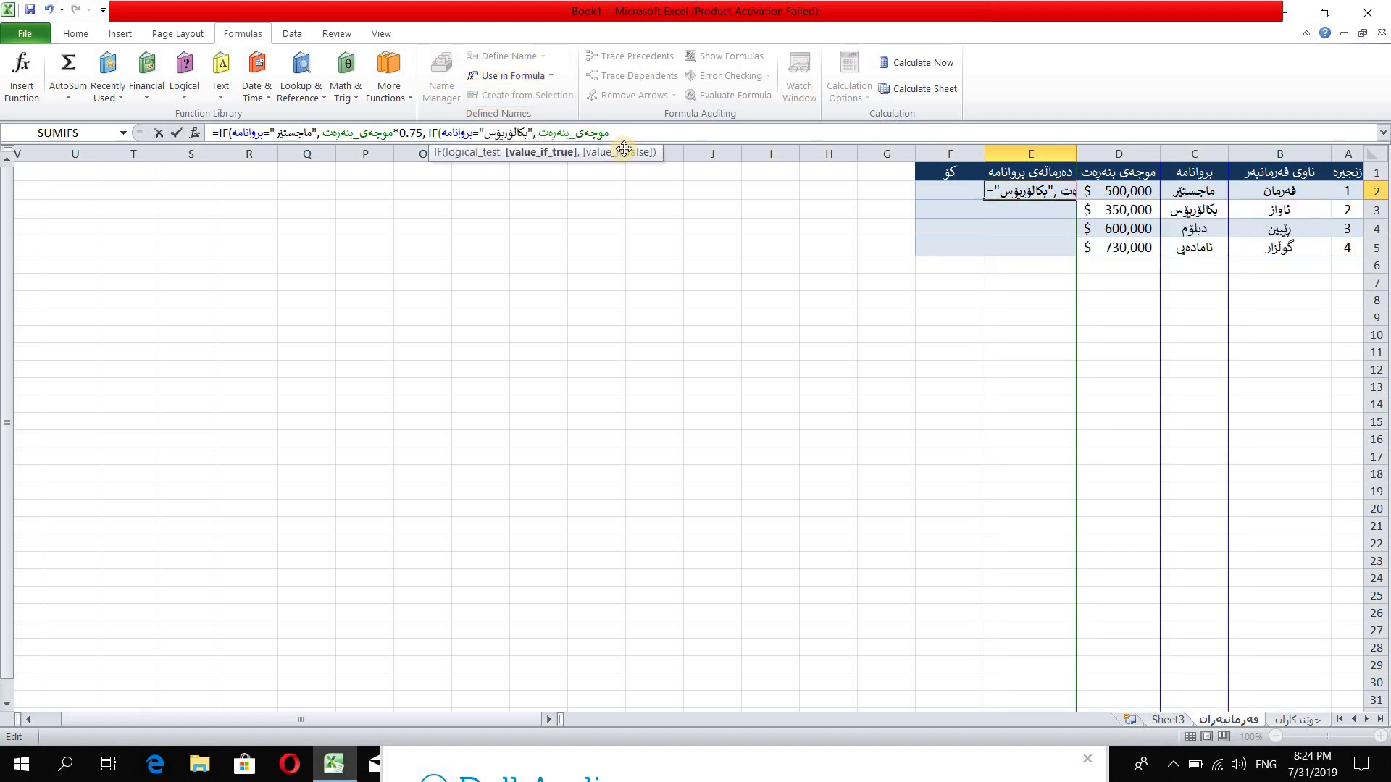
pyautogui.write('*0.45')
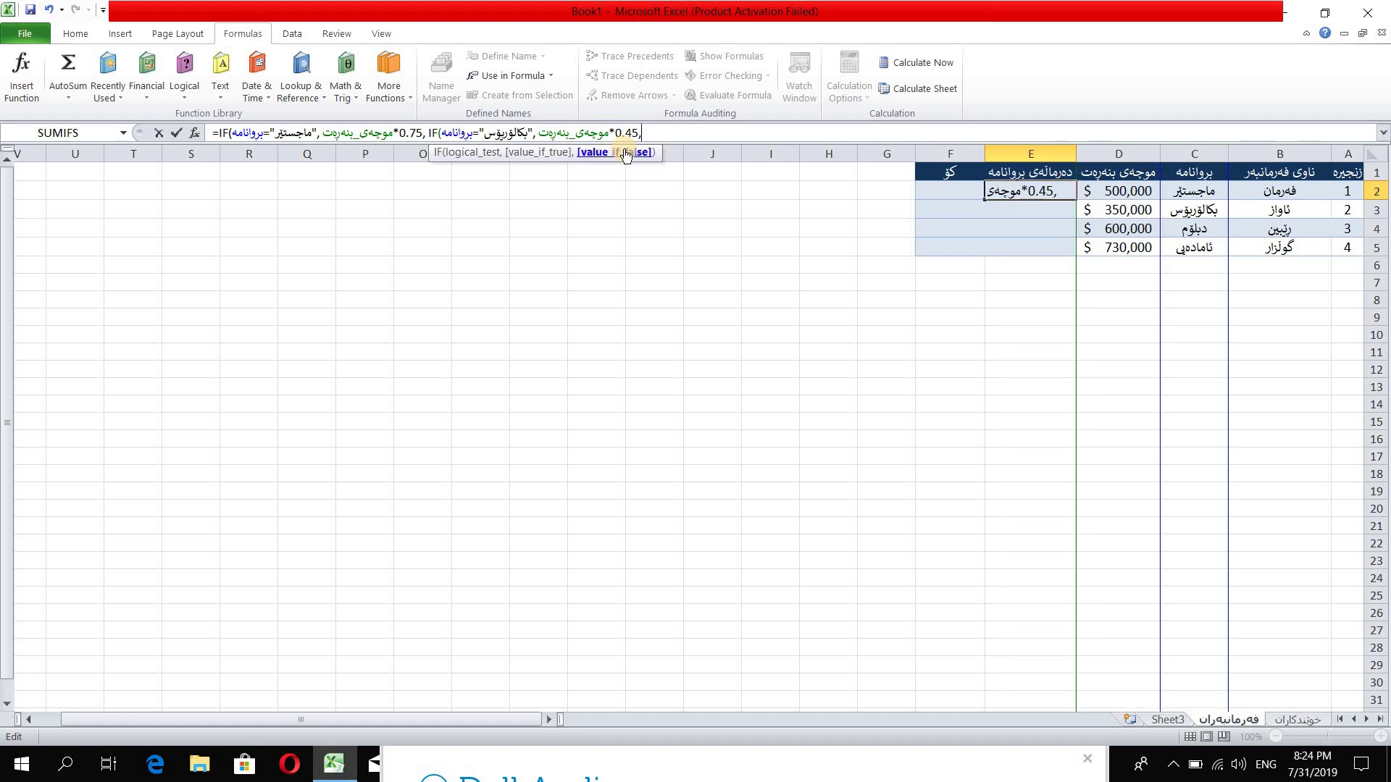
pyautogui.write(',')
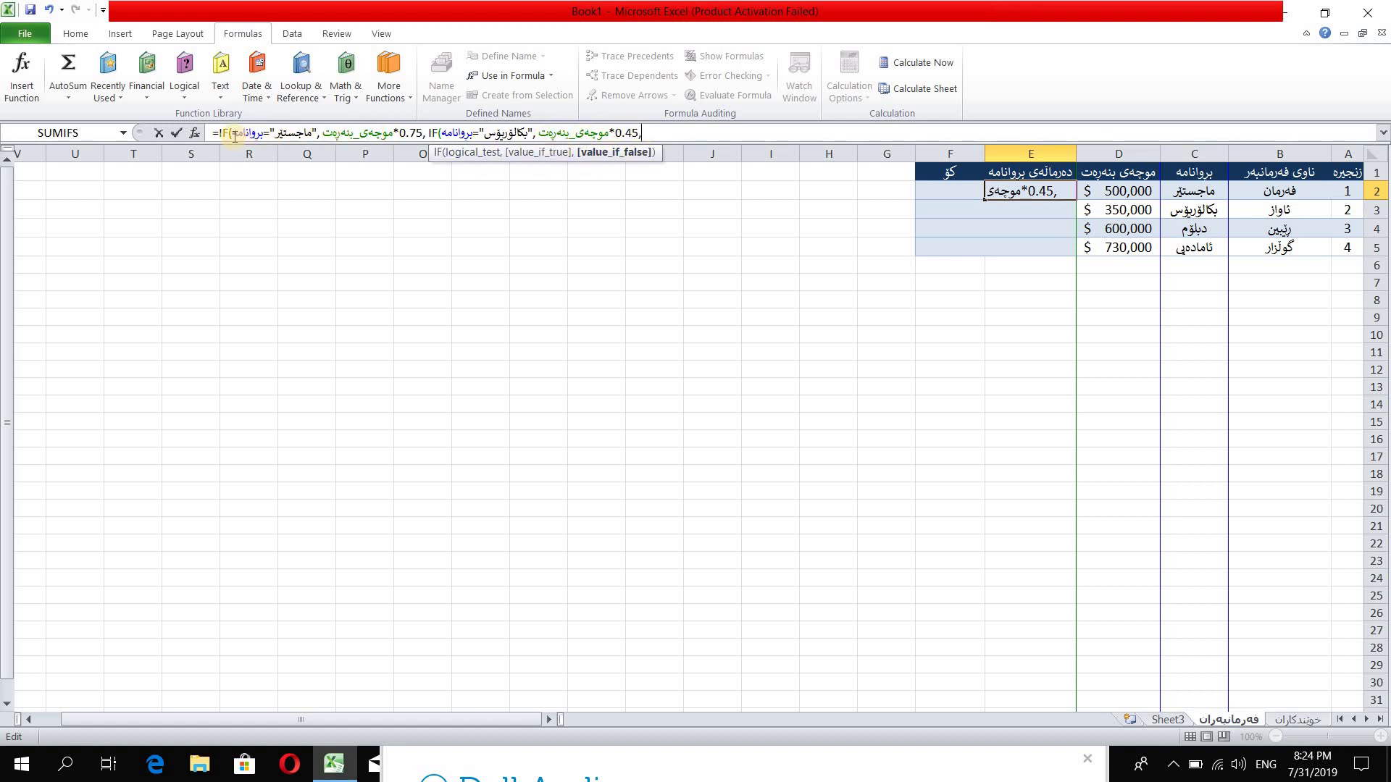
pyautogui.moveTo(230, 133); pyautogui.dragTo(319, 132)
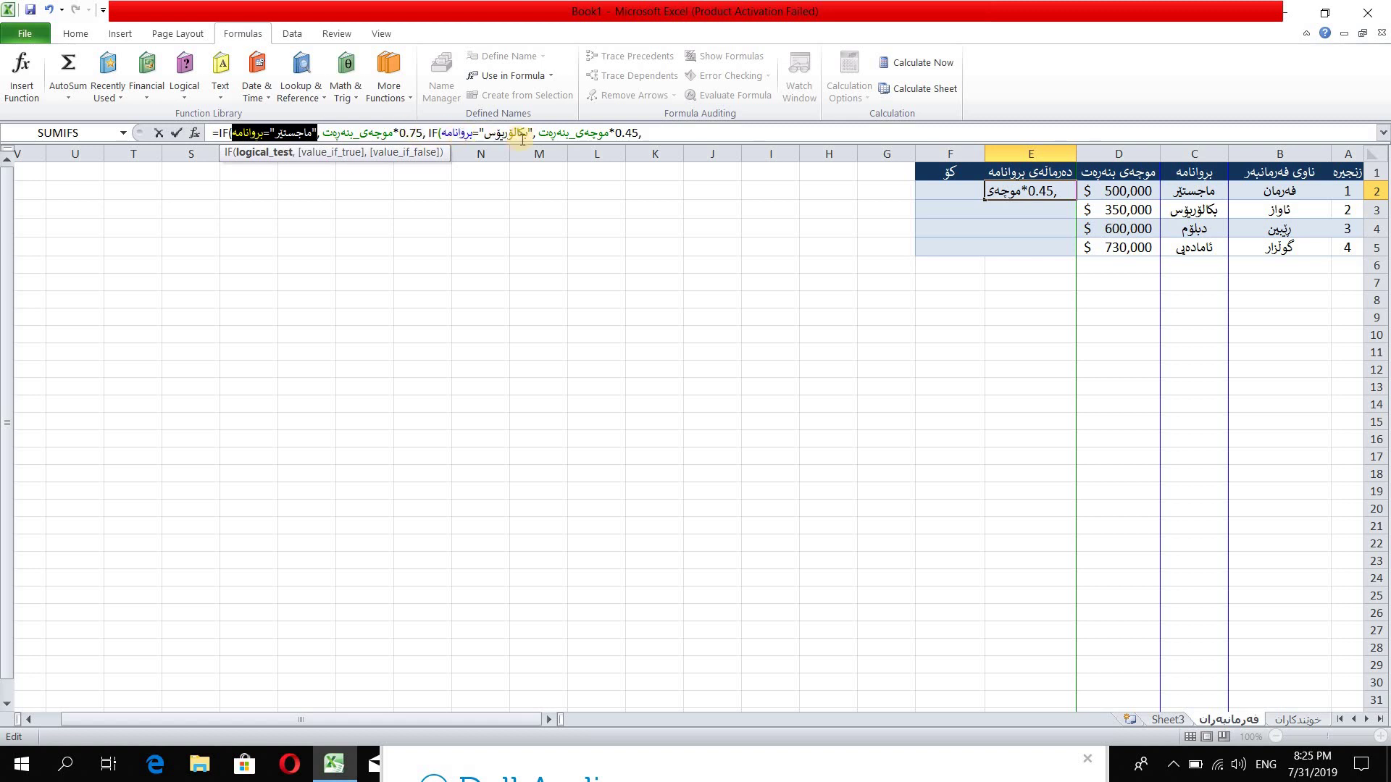
pyautogui.click(648, 133)
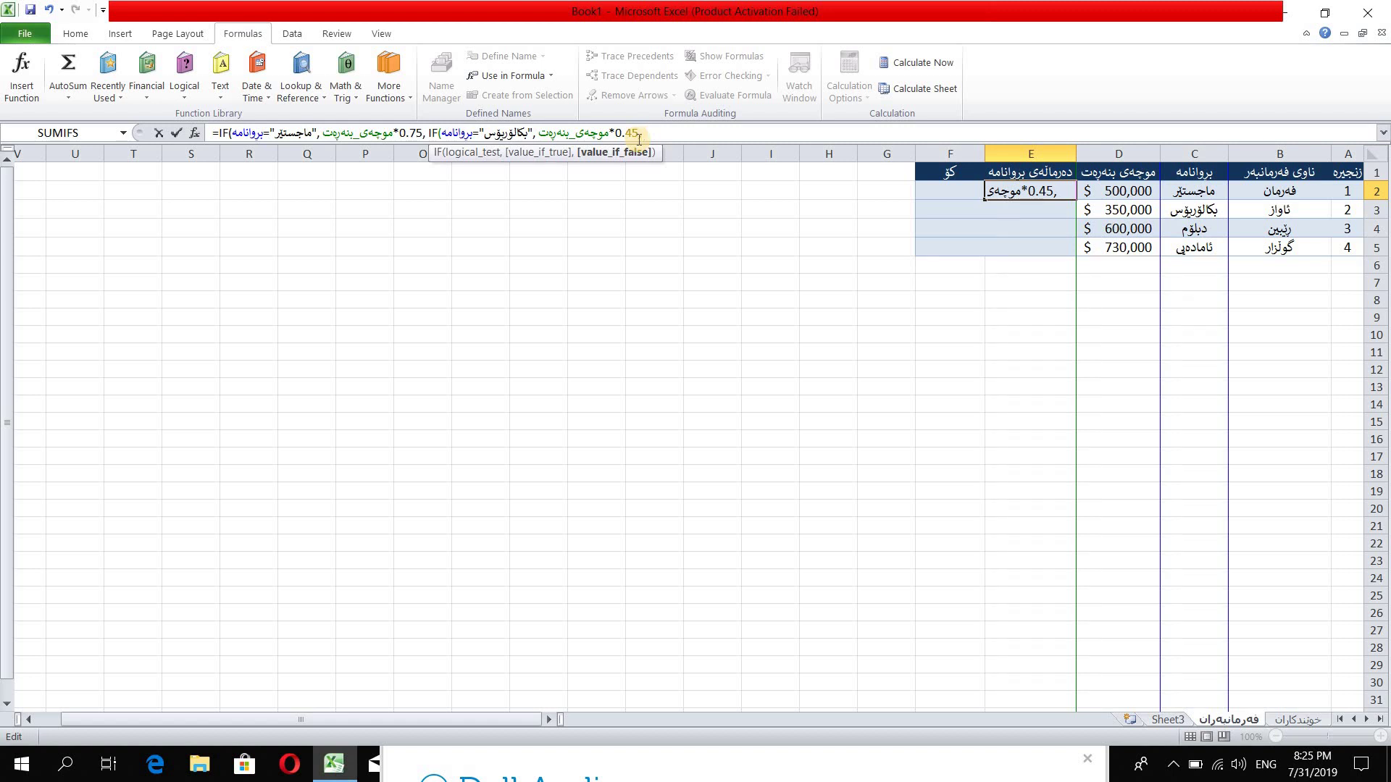
# - Nest a third IF as the second IF's value if false, testing whether بڕوانامە equals "دبلۆم"
pyautogui.write('i')
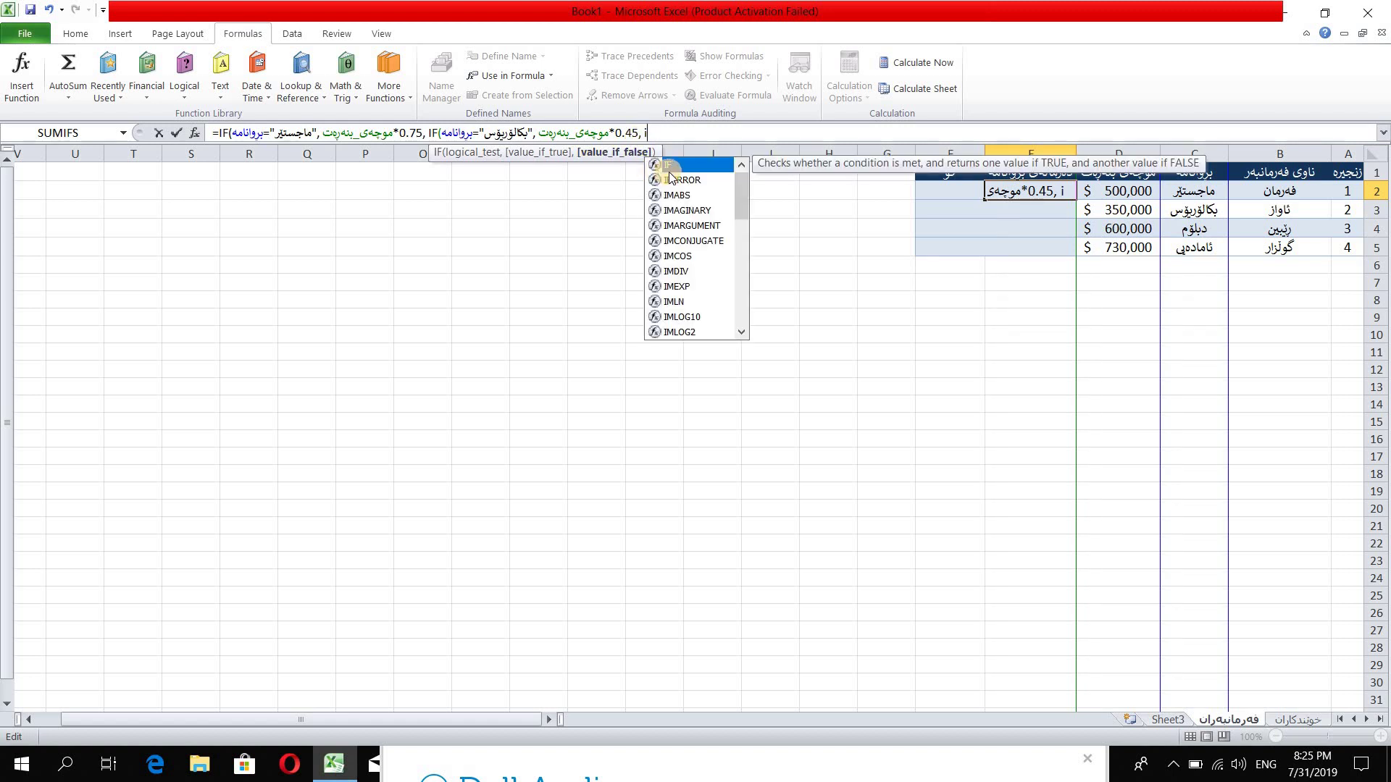
pyautogui.doubleClick(670, 167)
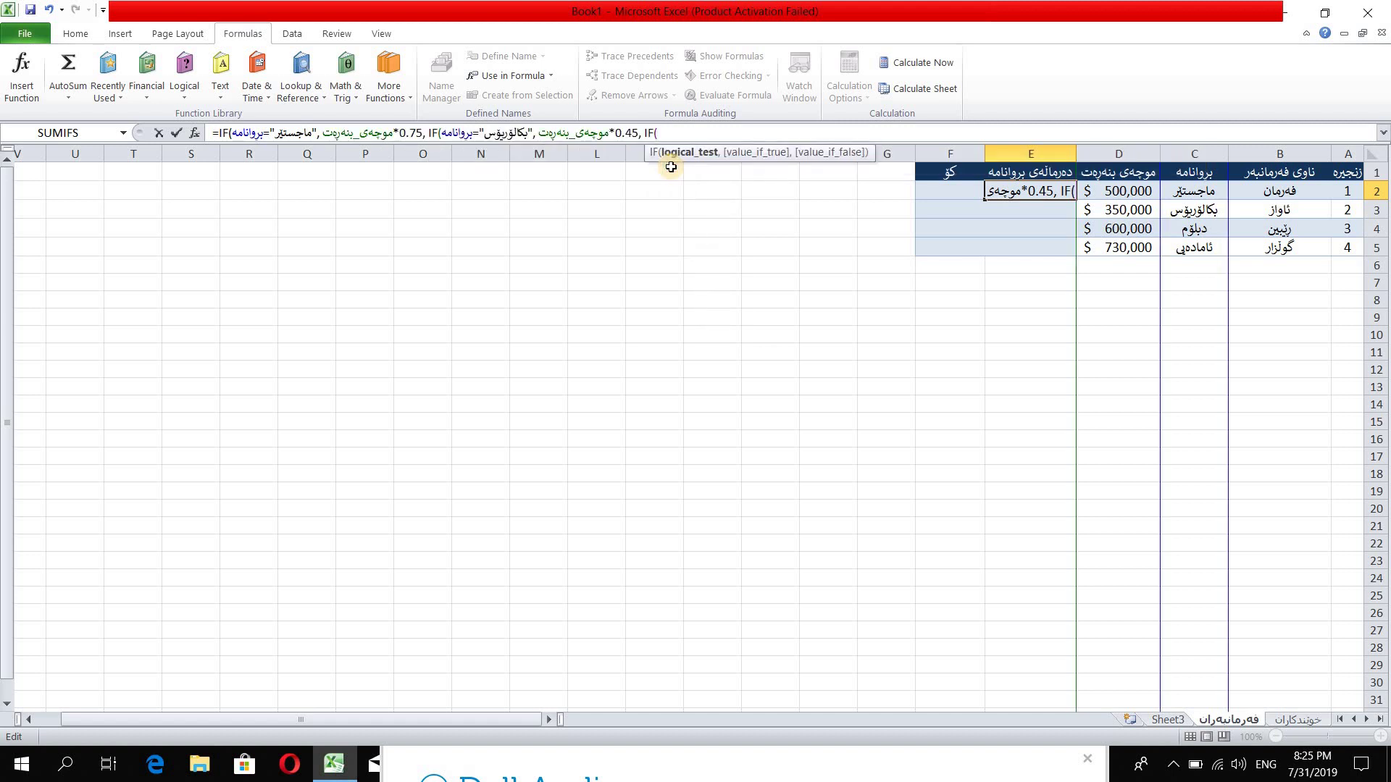
pyautogui.click(515, 78)
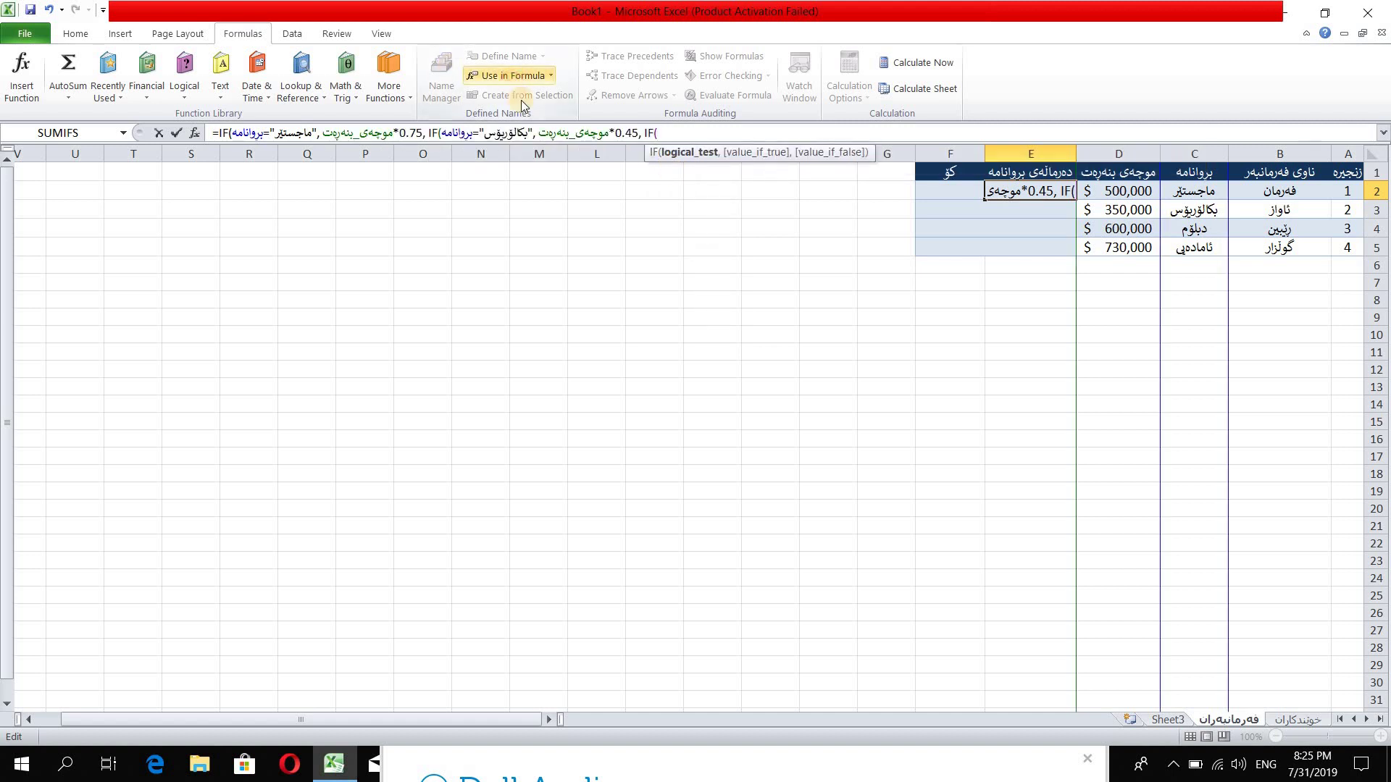
pyautogui.click(522, 102)
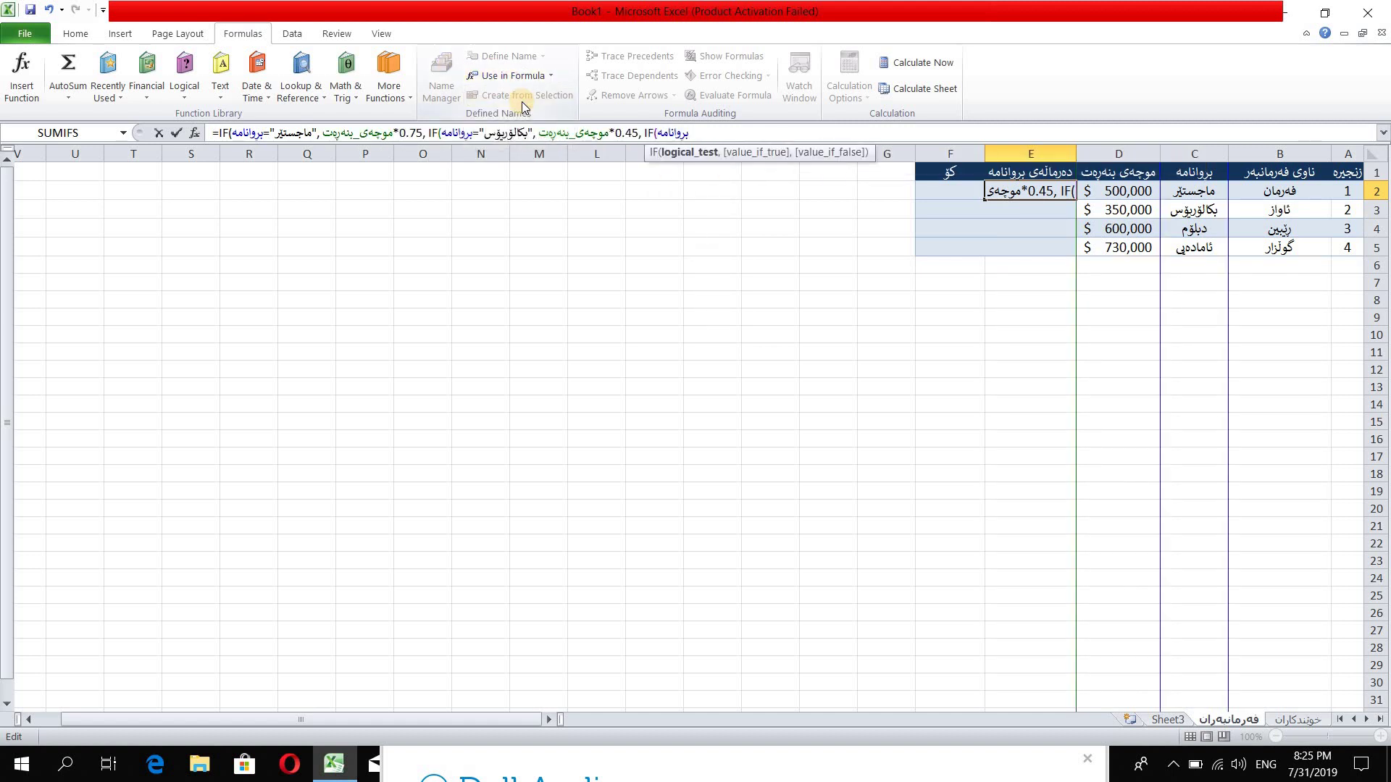
pyautogui.write('=""')
pyautogui.press('Left')
pyautogui.hotkey('alt', 'shift')
pyautogui.write('دبلۆم')
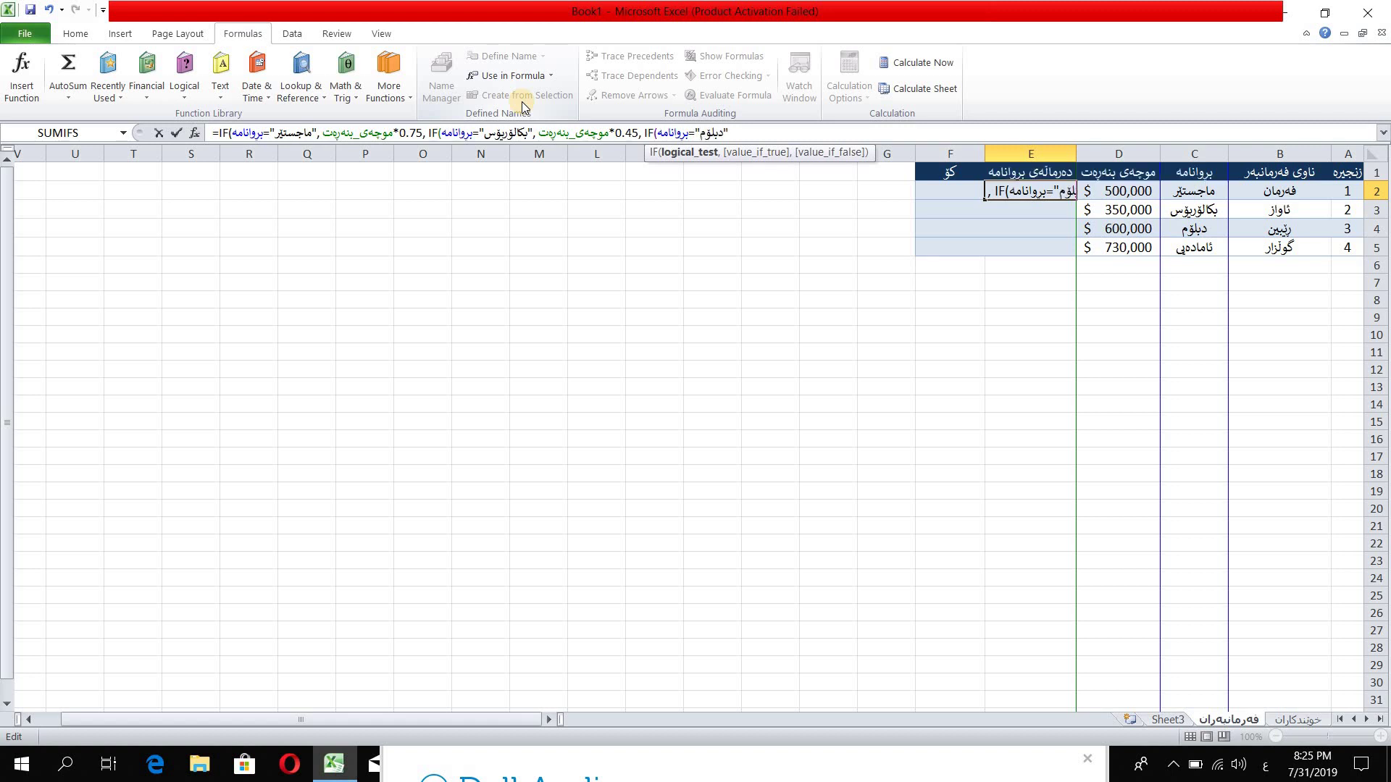
pyautogui.press('End')
pyautogui.hotkey('alt', 'shift')
# - Set the third IF's value if true to the named range موچەی_بنەڕەت multiplied by 0.35
pyautogui.write(',')
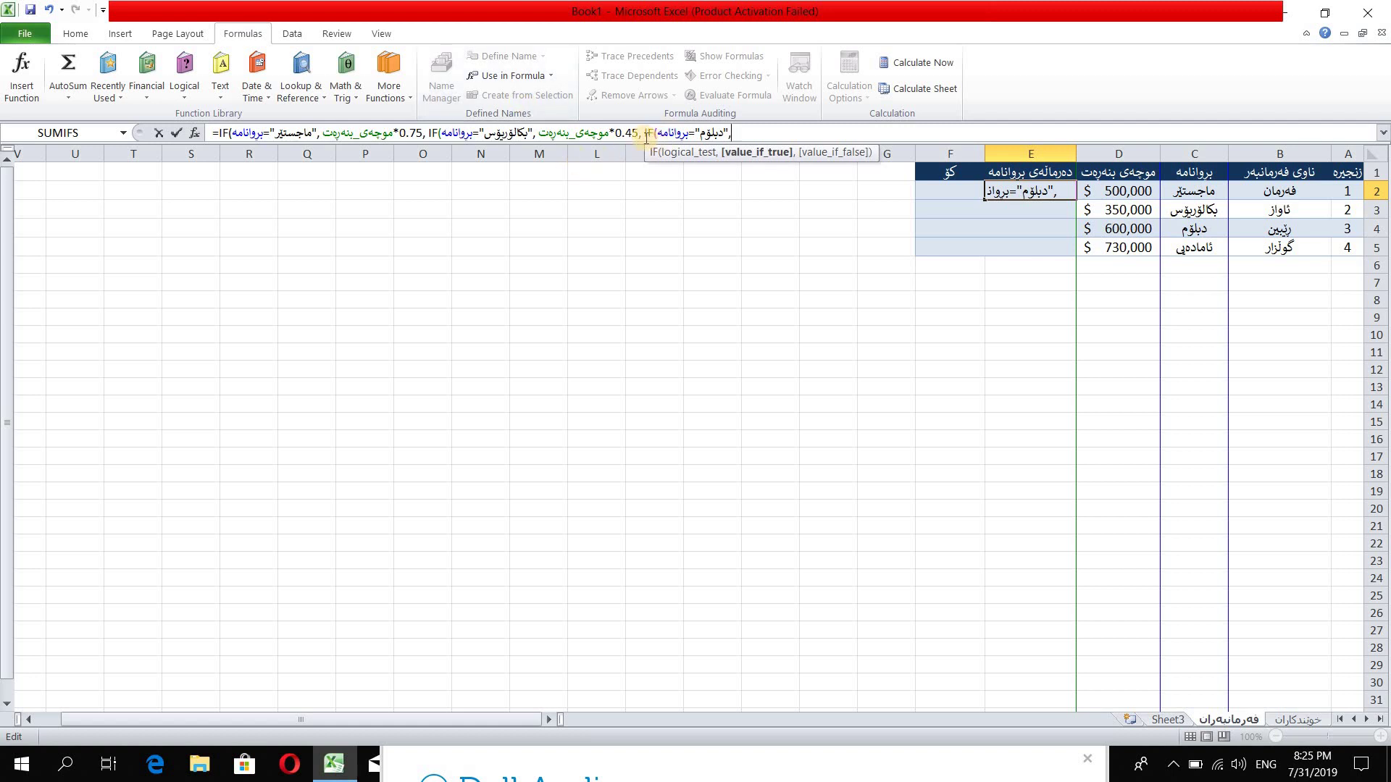
pyautogui.click(537, 81)
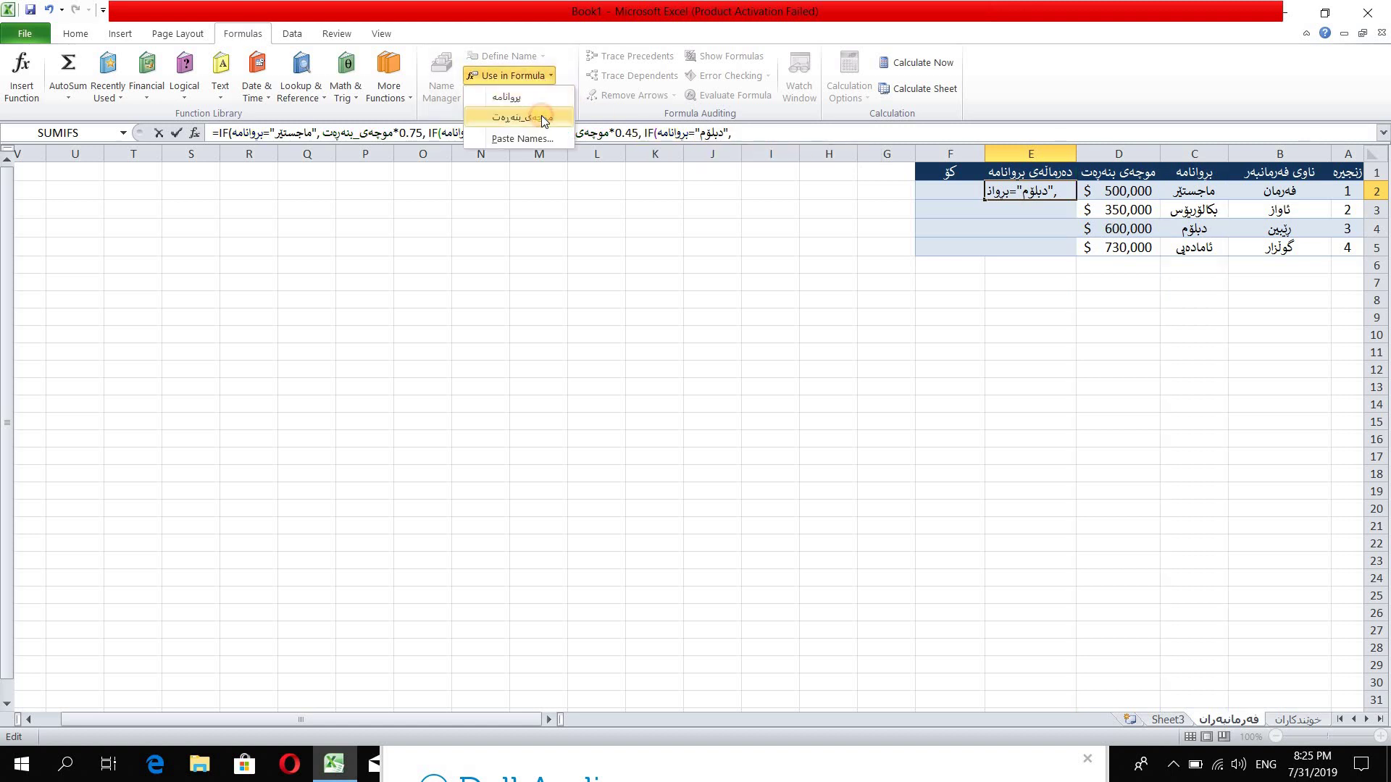
pyautogui.click(541, 117)
pyautogui.write('*')
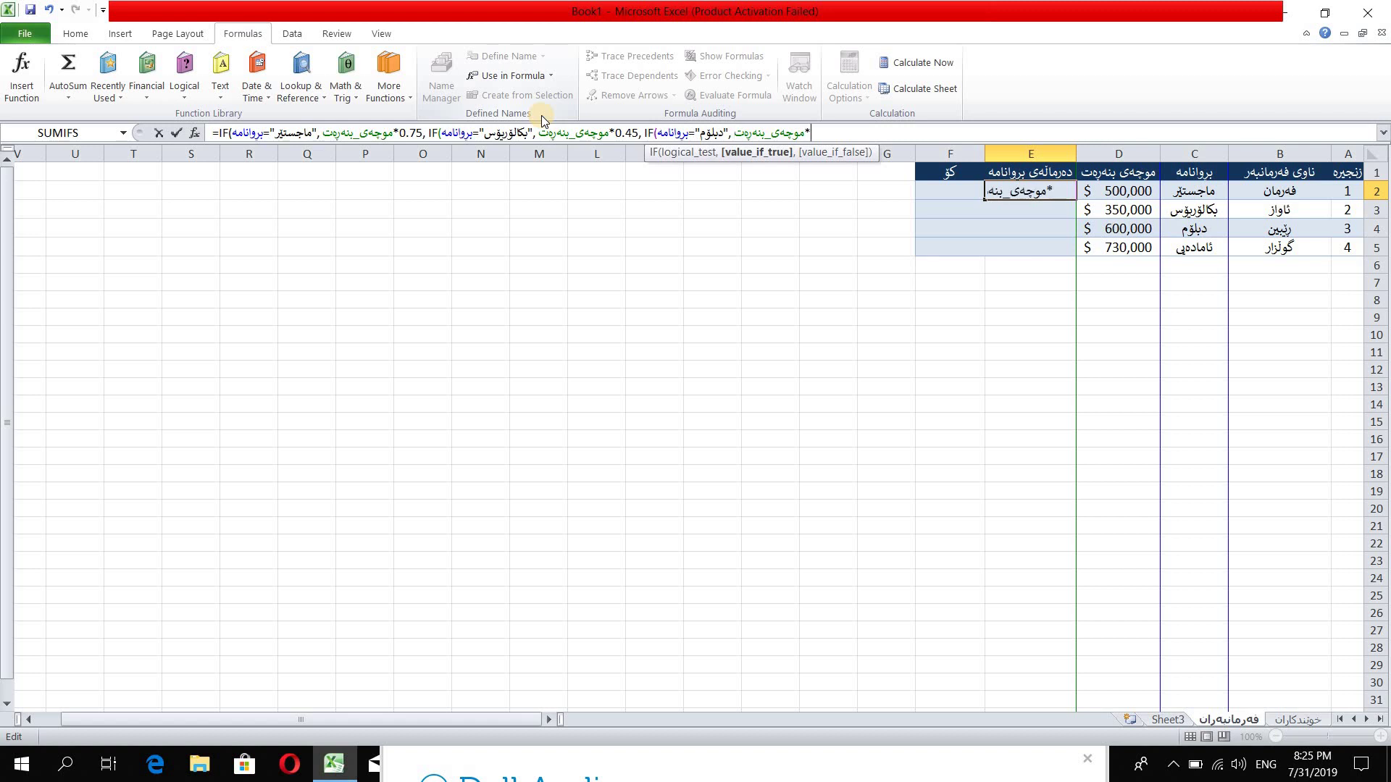
pyautogui.write('0.35,')
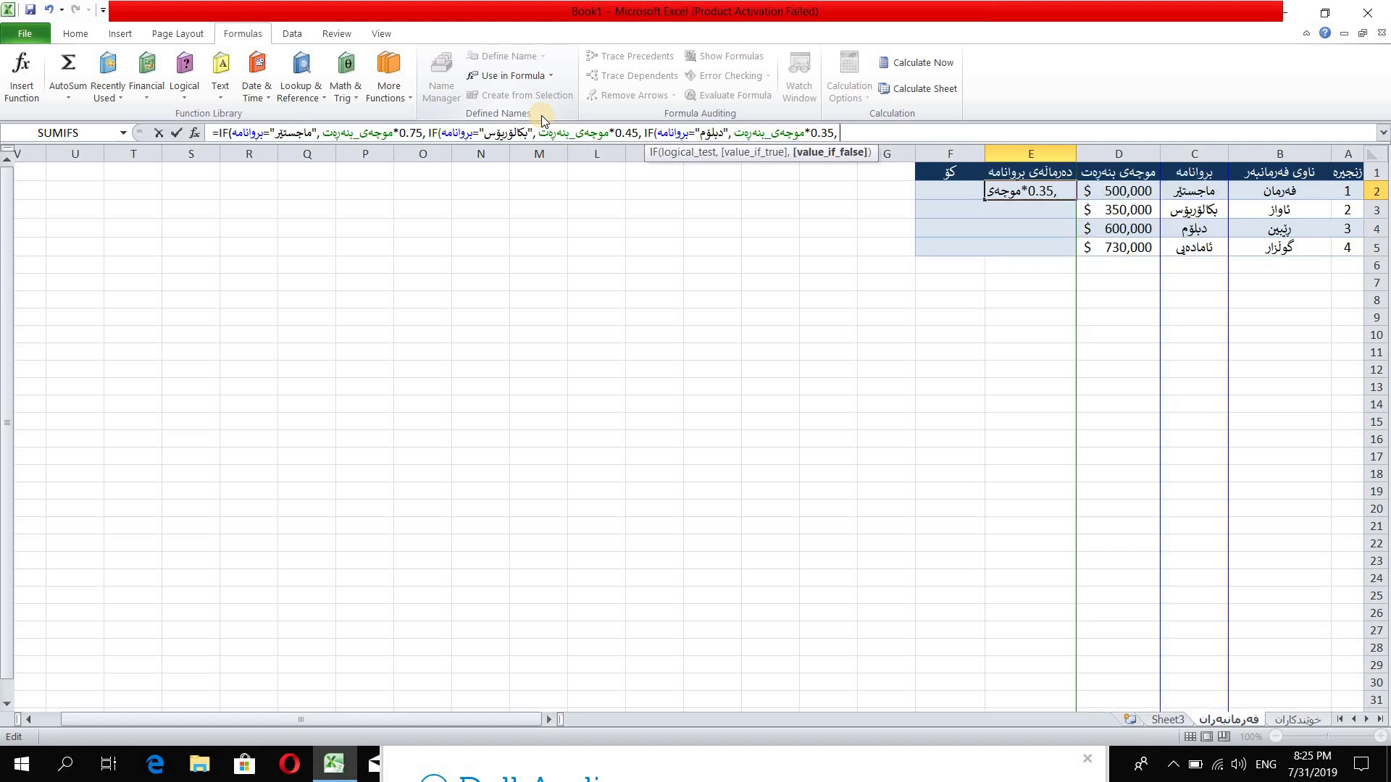
# - Nest a fourth IF as the third IF's value if false, testing whether بڕوانامە equals "ئامادەیی"
pyautogui.write(' i')
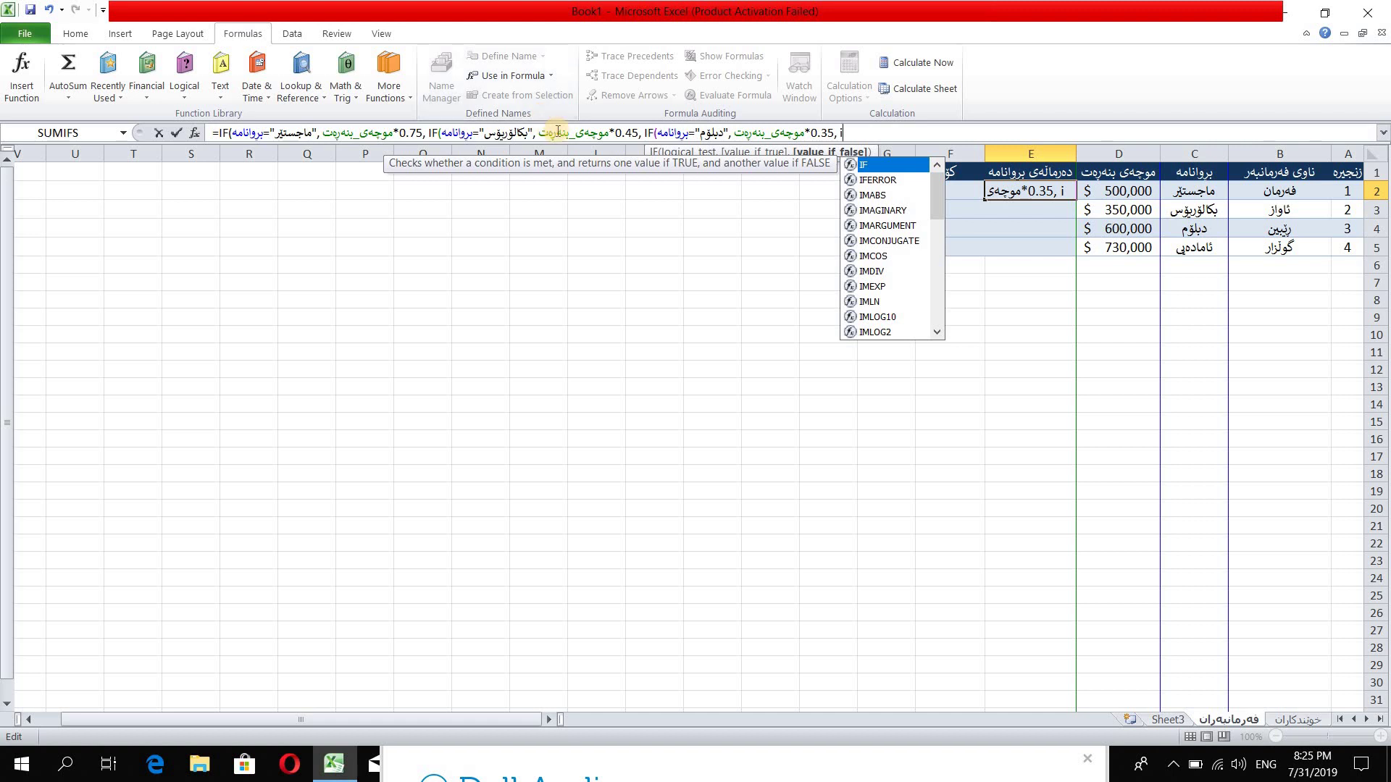
pyautogui.doubleClick(875, 167)
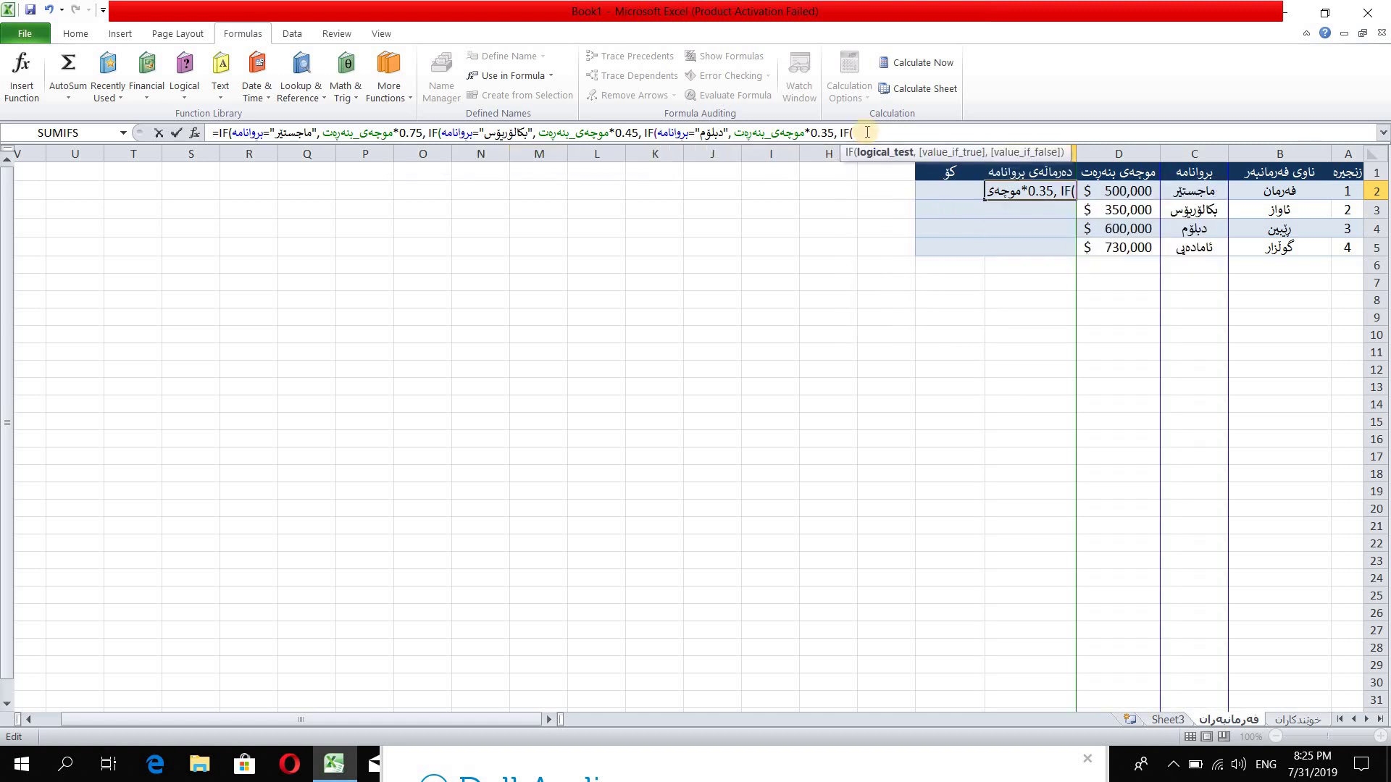
pyautogui.click(542, 76)
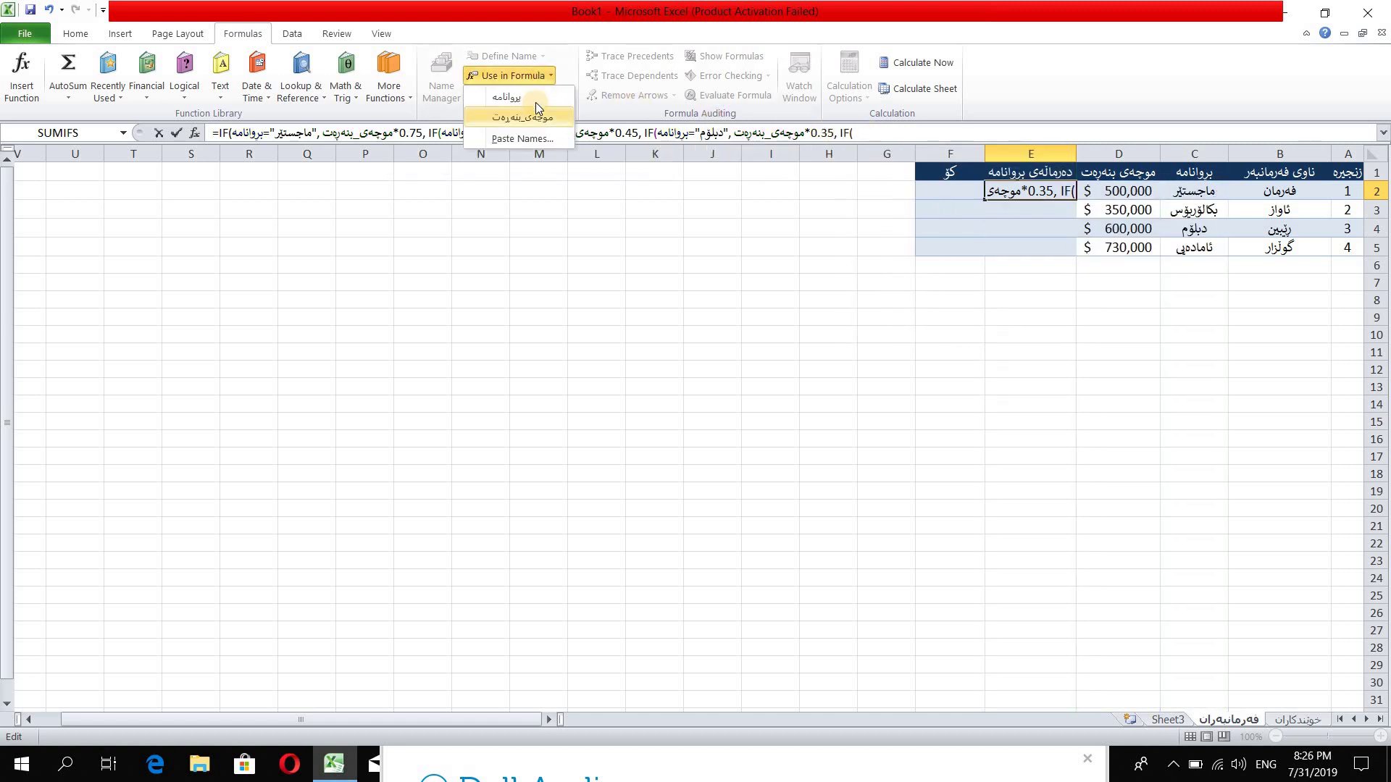
pyautogui.click(536, 101)
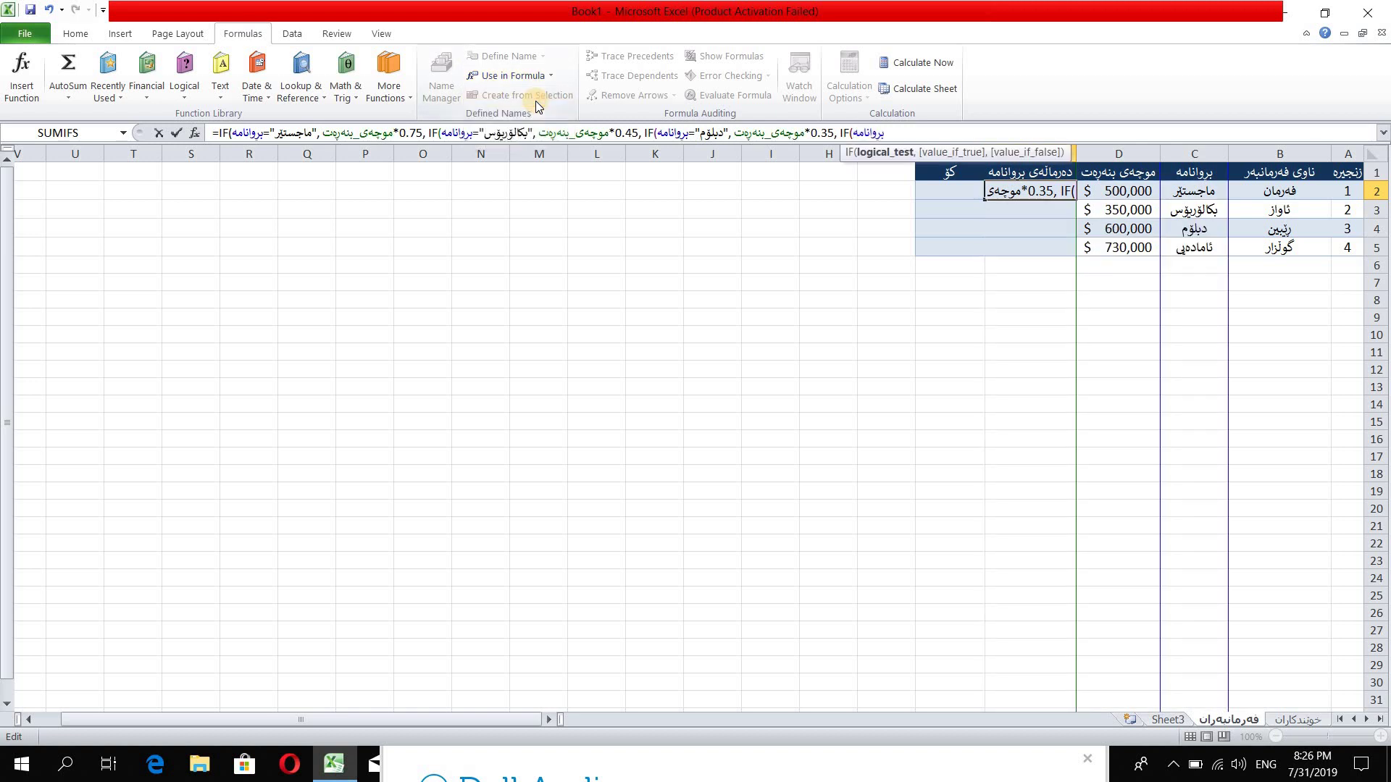
pyautogui.write('=""')
pyautogui.press('Left')
pyautogui.hotkey('alt', 'shift')
pyautogui.write('ئامادەی')
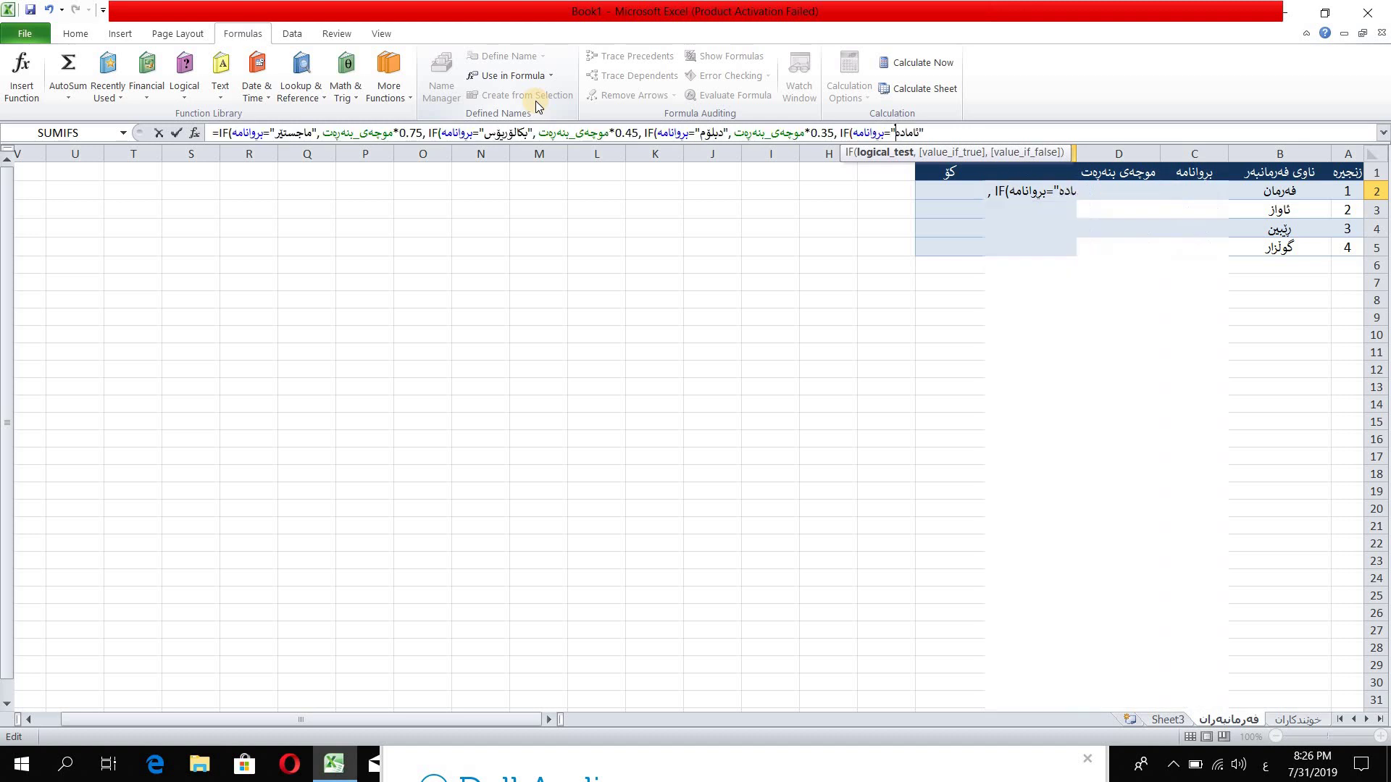
pyautogui.write('ی')
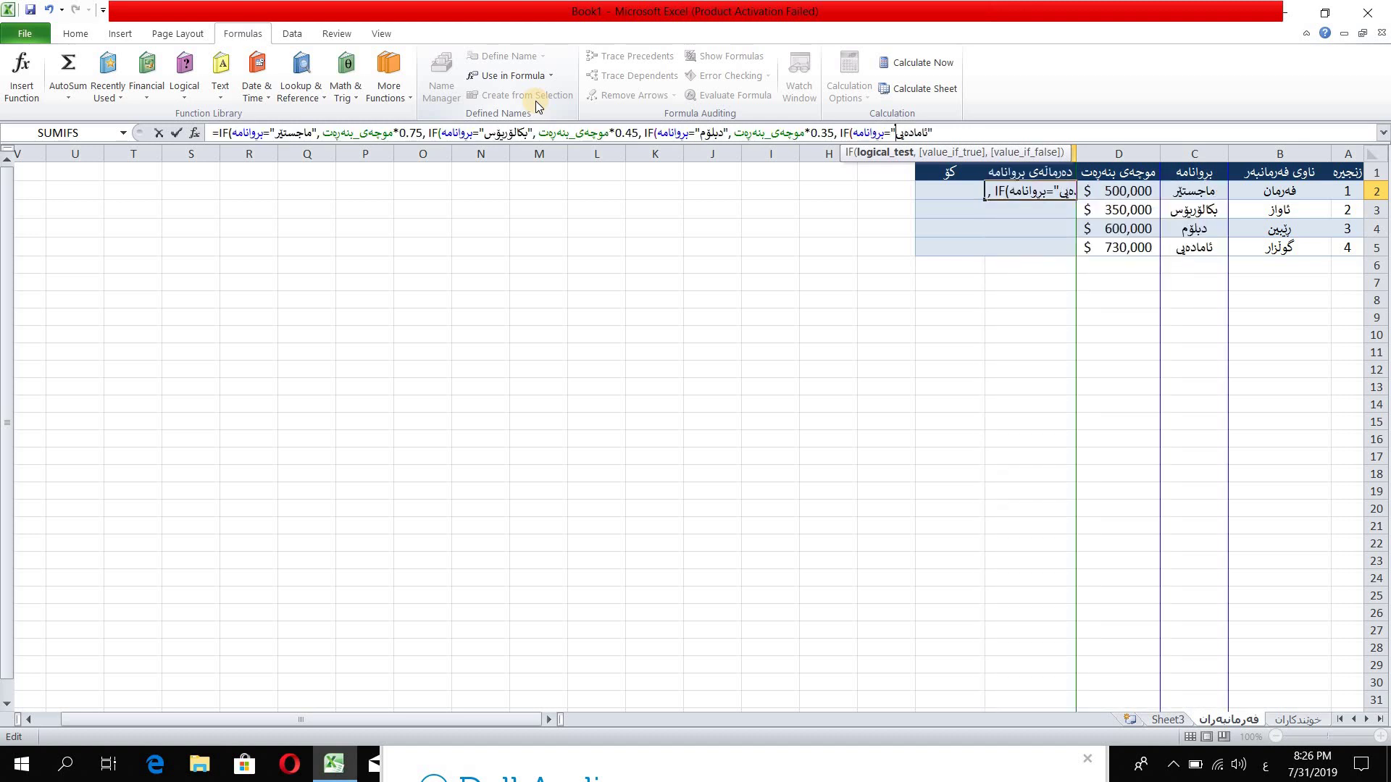
pyautogui.press('Right')
pyautogui.hotkey('alt', 'shift')
# - Set the fourth IF's value if true to موچەی_بنەڕەت multiplied by 0.25 and close the parentheses of all four IFs
pyautogui.write(',')
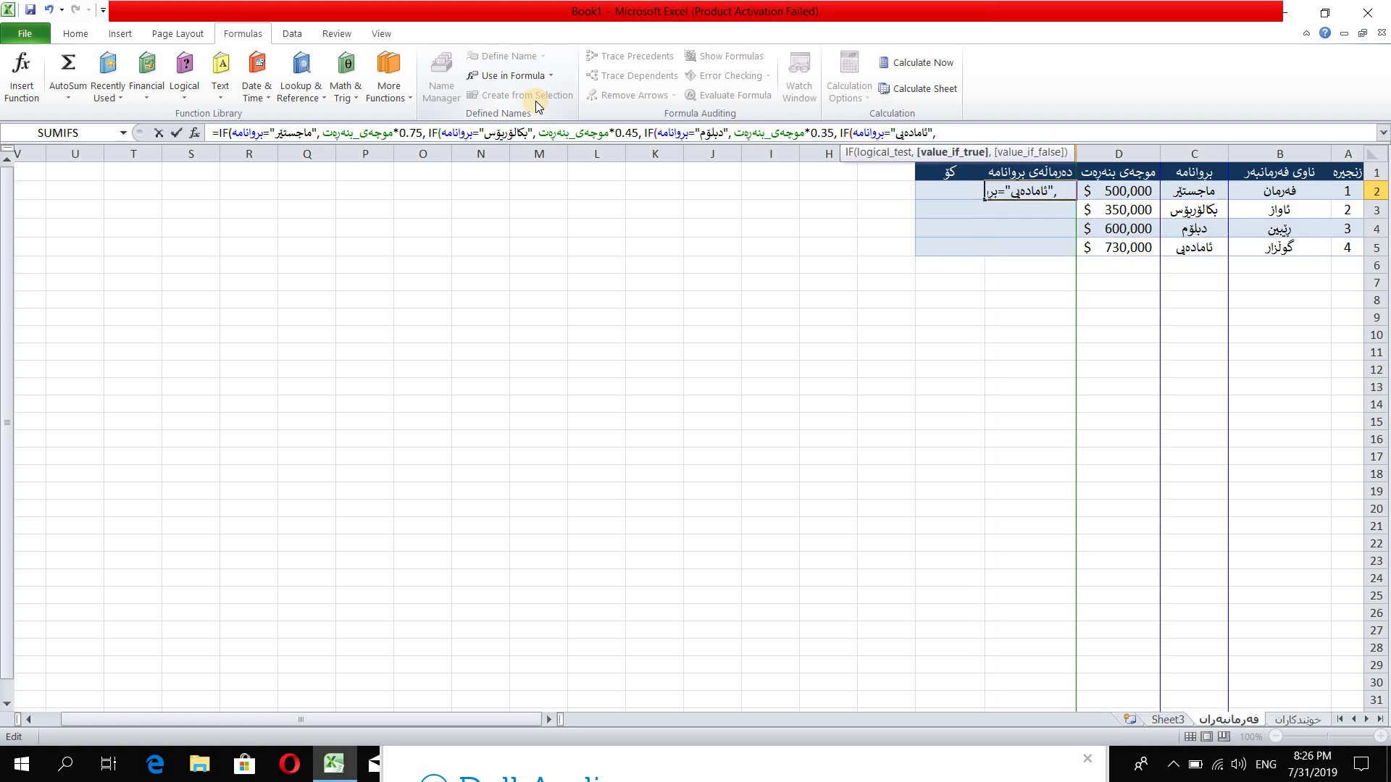
pyautogui.click(508, 75)
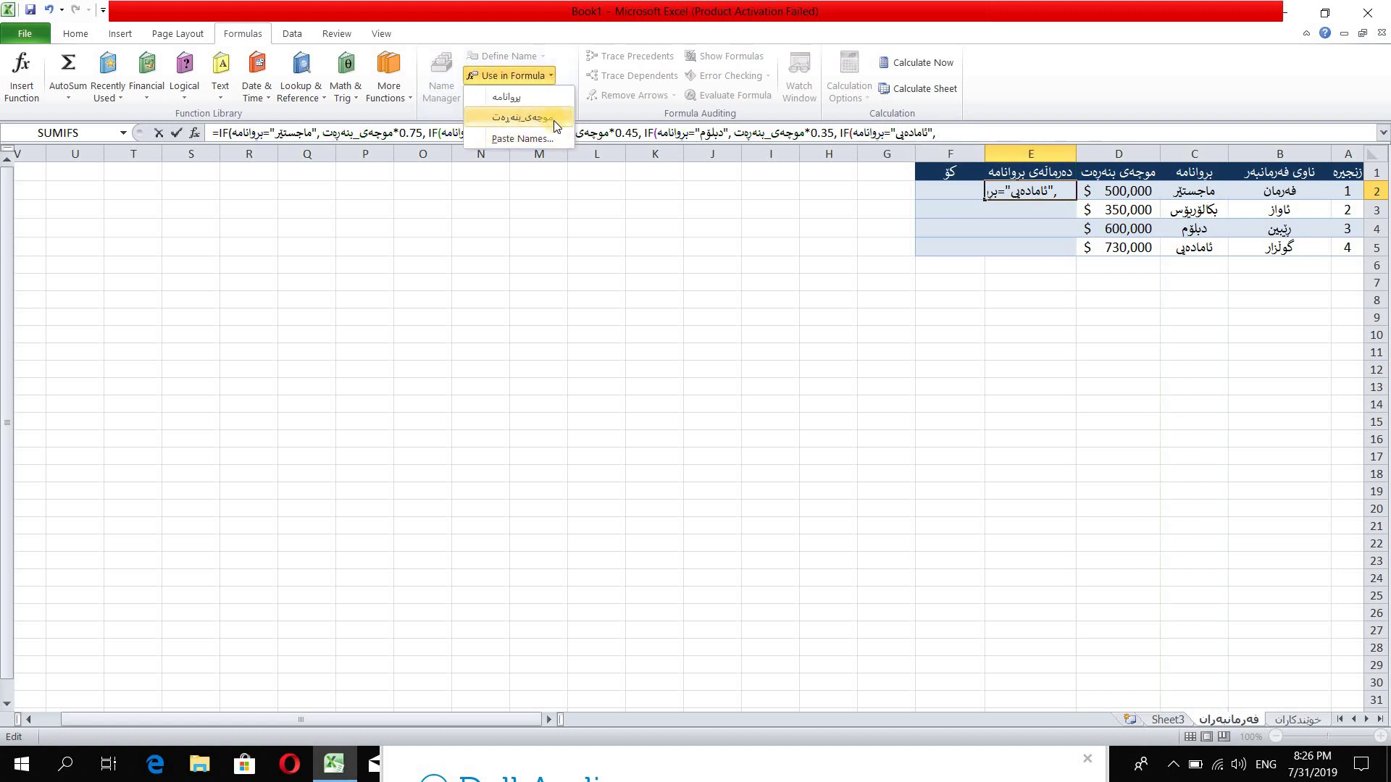
pyautogui.click(553, 121)
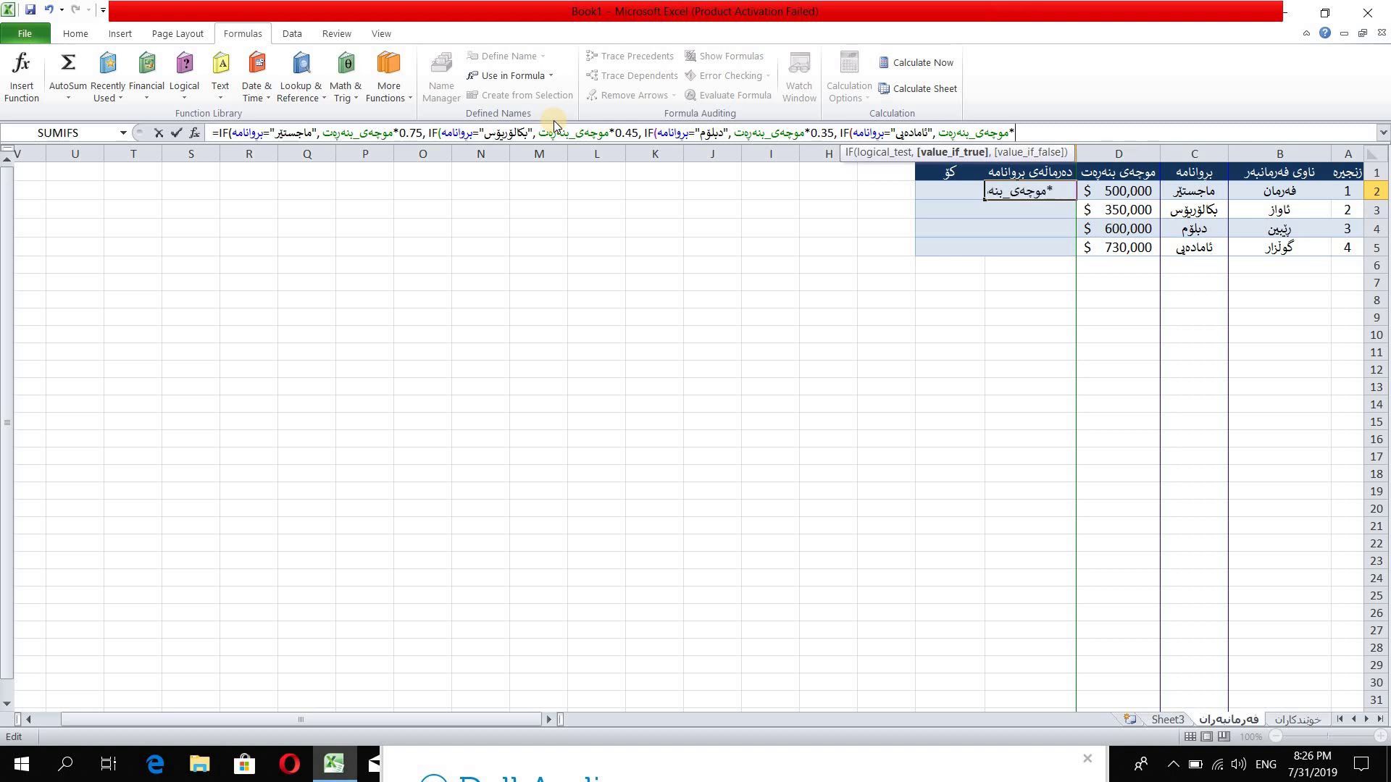
pyautogui.write('0.25')
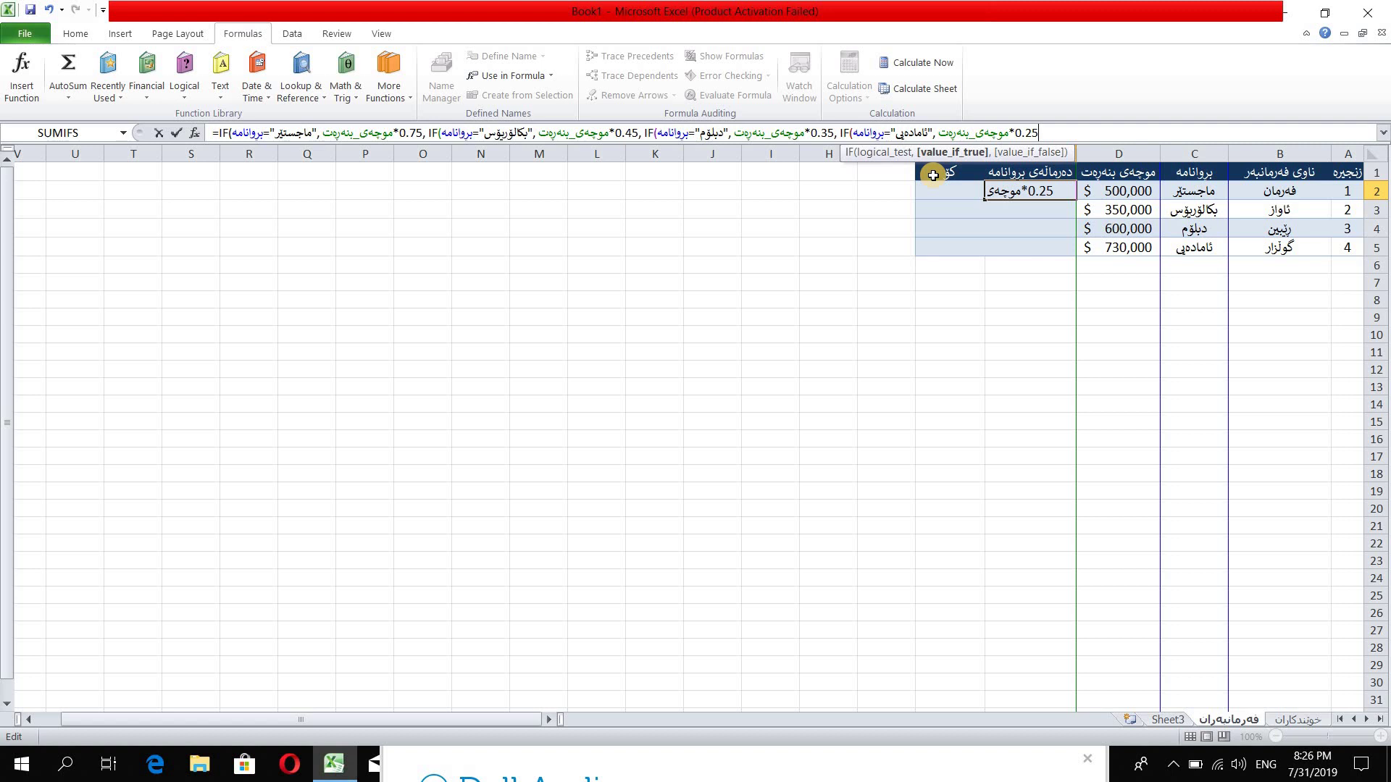
pyautogui.write(')')
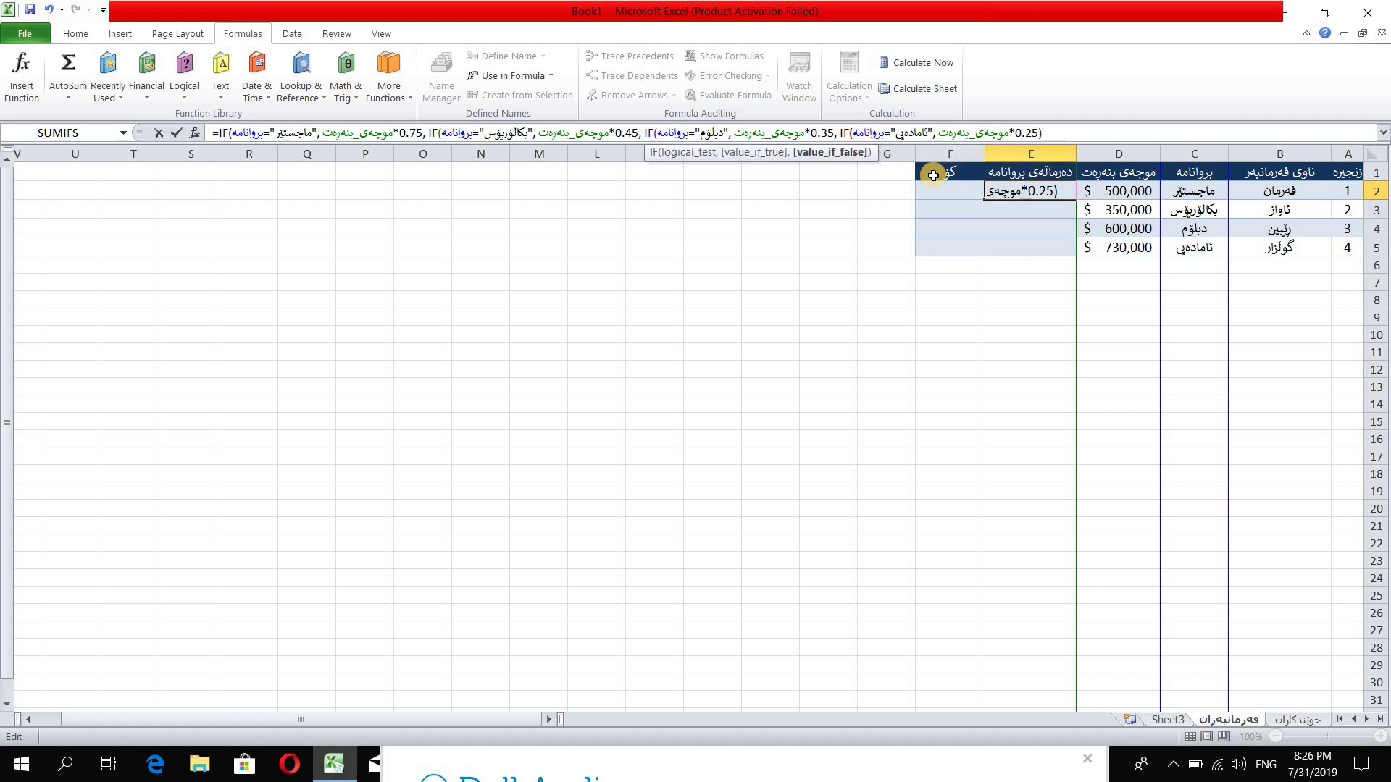
pyautogui.write('))')
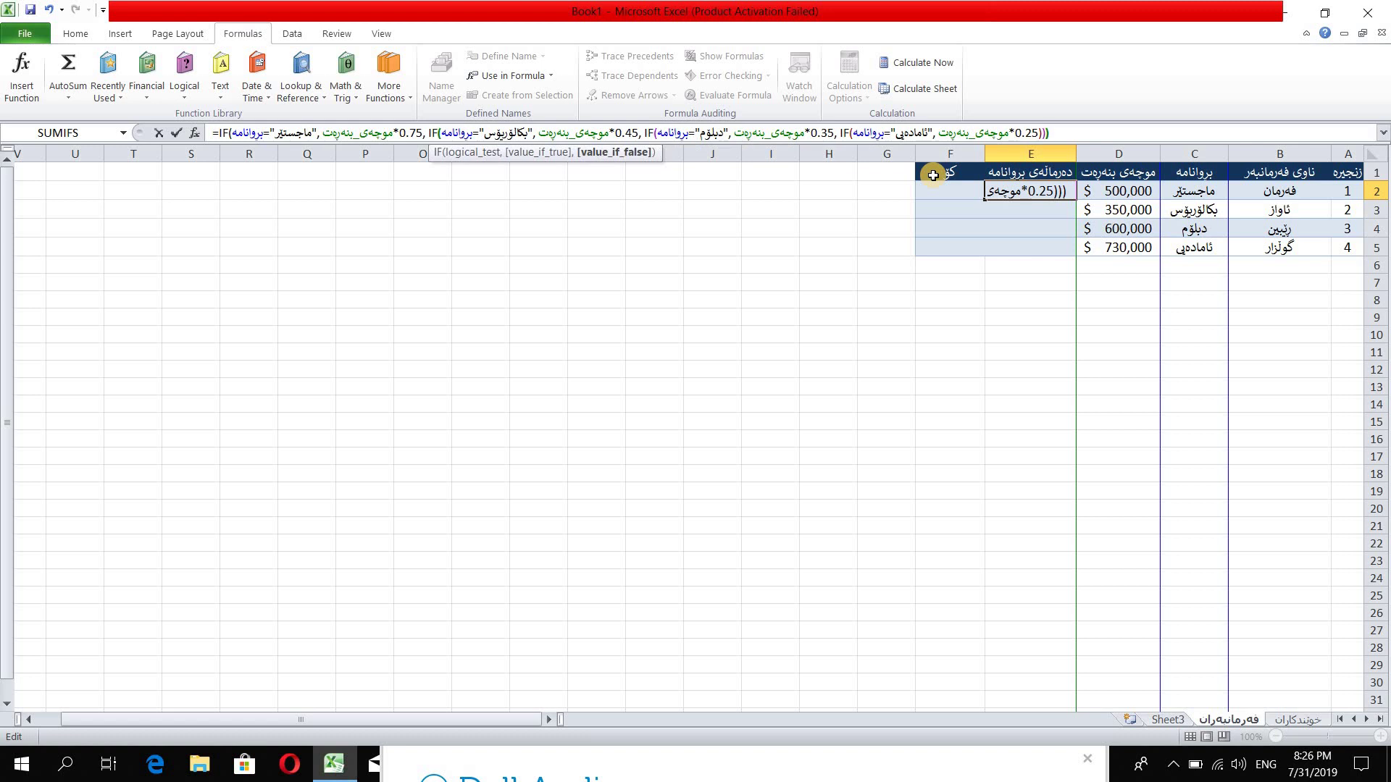
pyautogui.write(')')
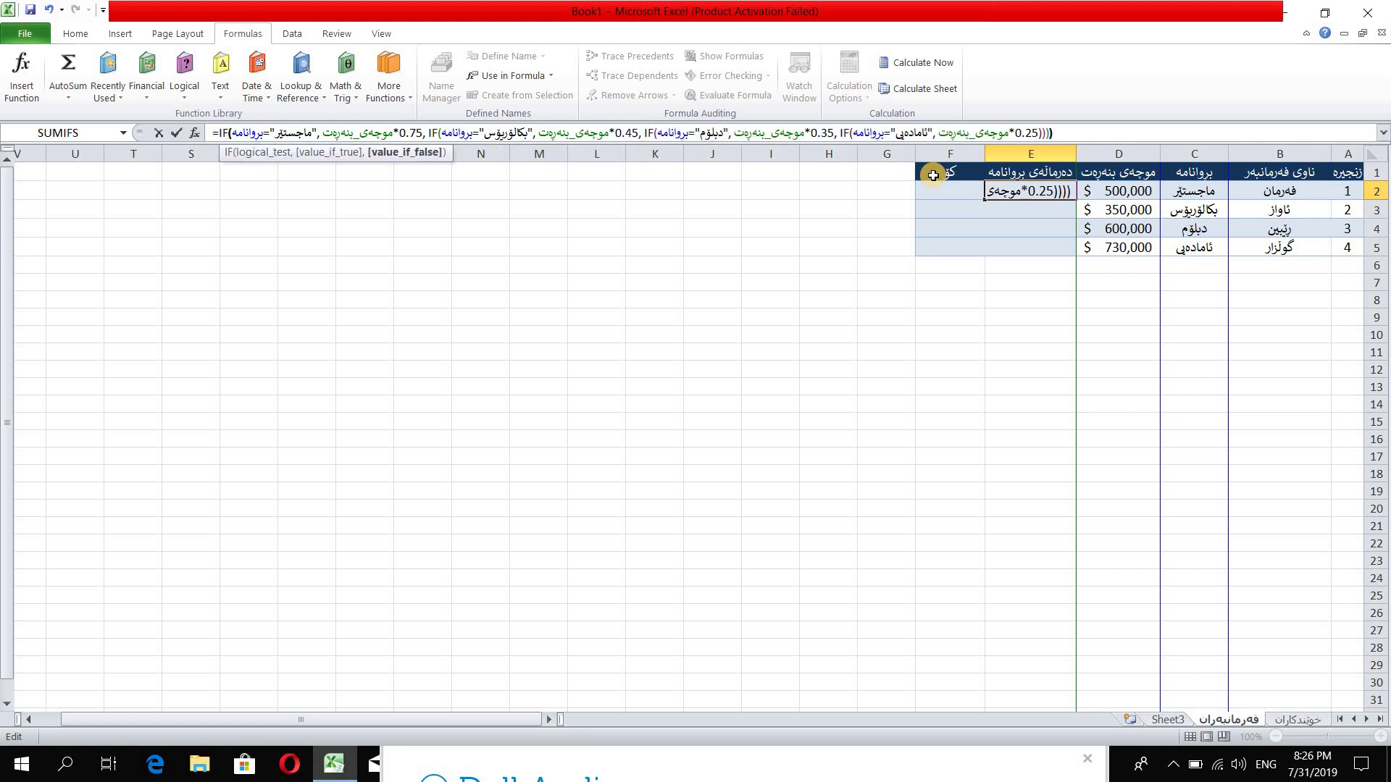
# - Enter the completed four-level nested IF formula in E2 and fill it down through E5
pyautogui.write(')')
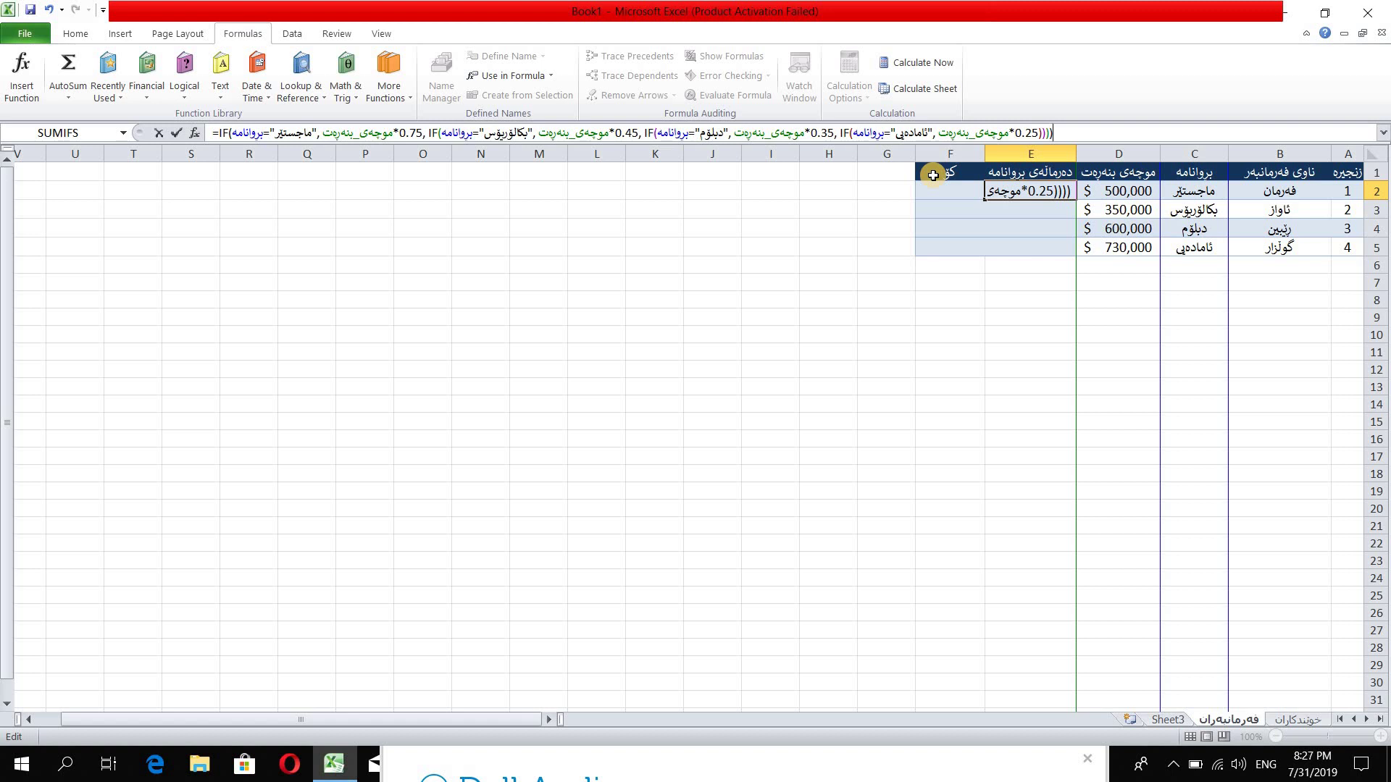
pyautogui.press('Return')
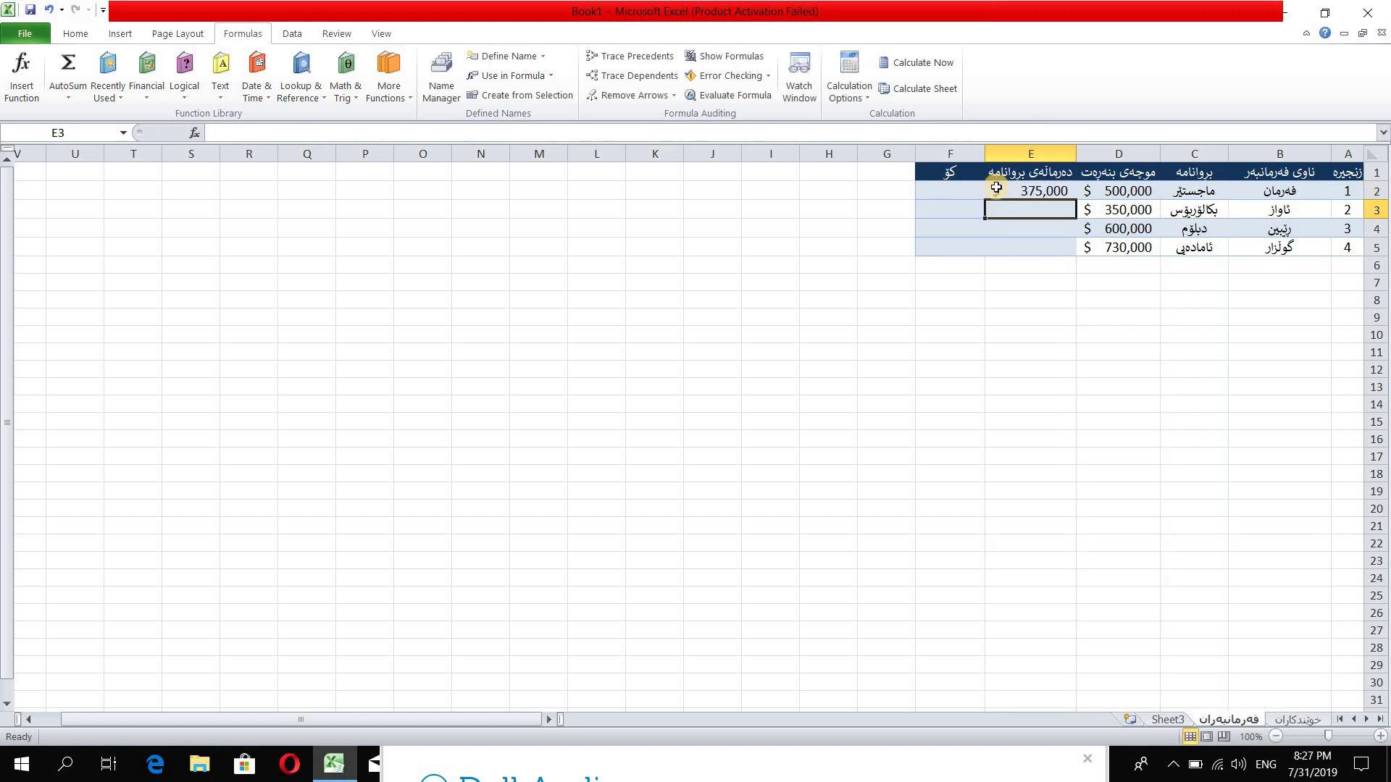
pyautogui.press('Up')
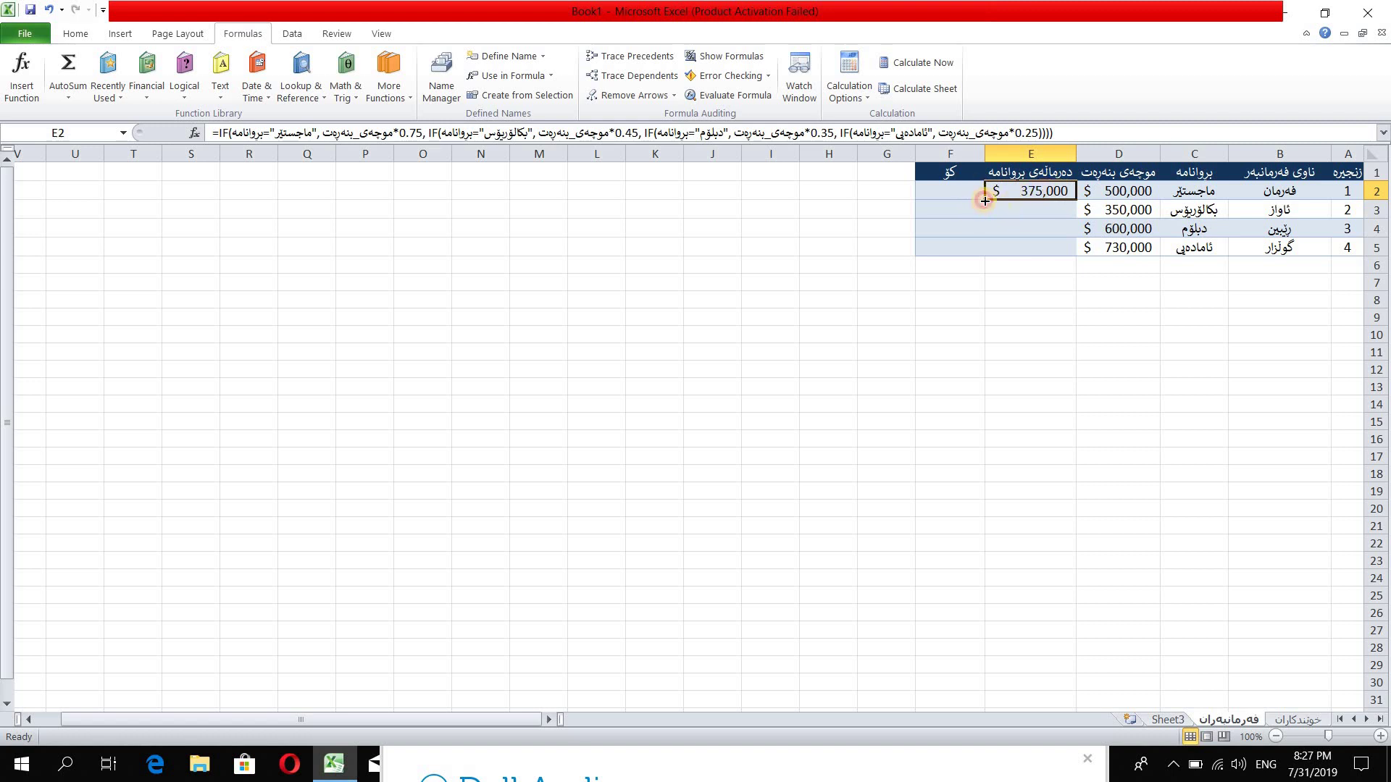
pyautogui.moveTo(985, 202); pyautogui.dragTo(1068, 260)
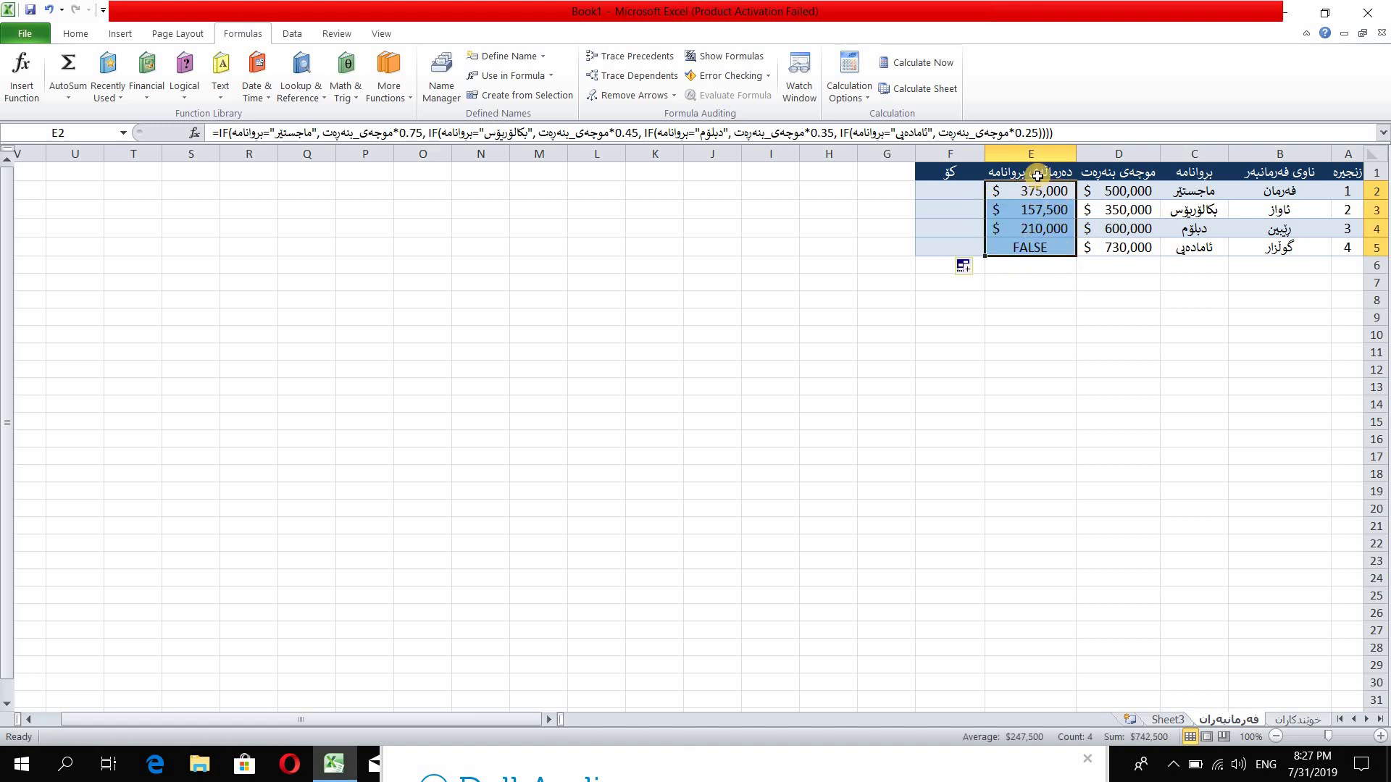
# - Copy the degree text from cell C5 for use in E5's fourth IF condition
pyautogui.hotkey('ctrl', 'Down')
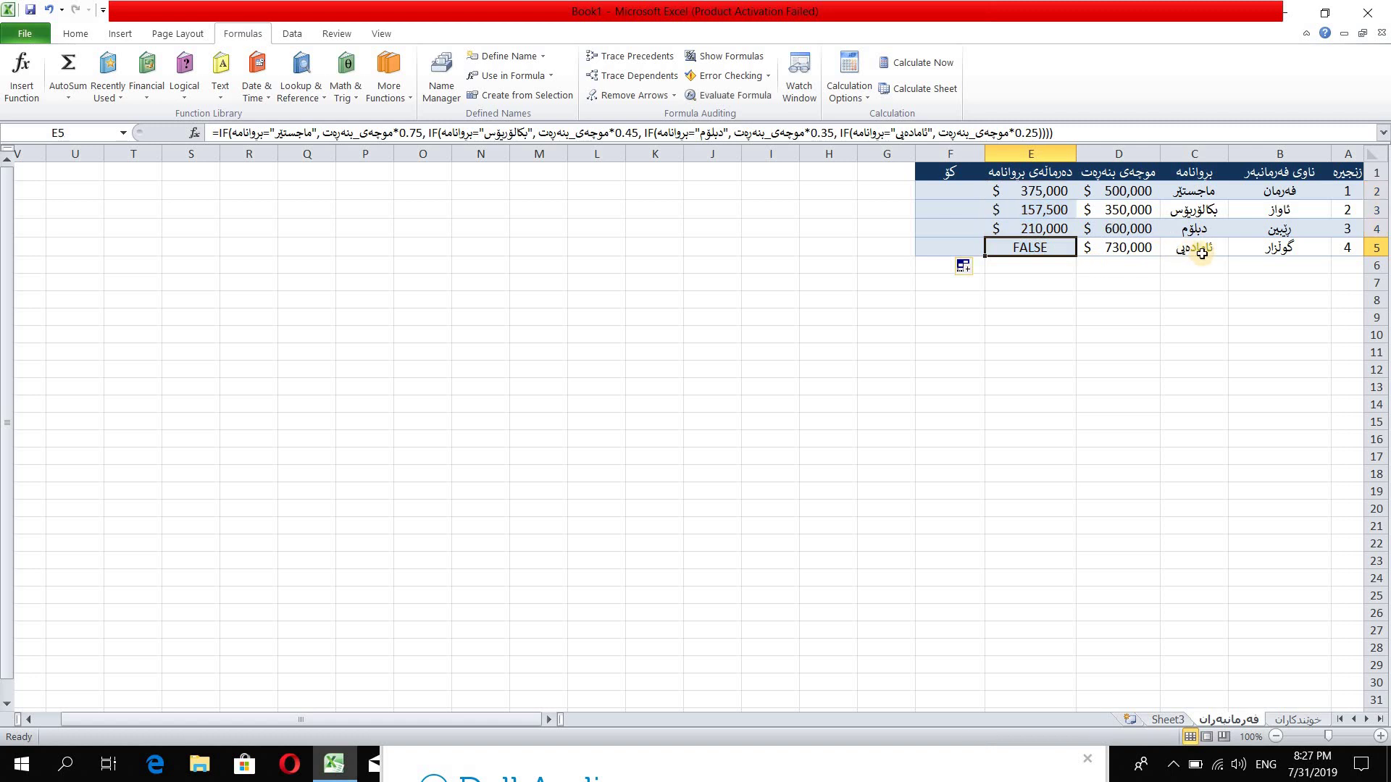
pyautogui.click(898, 135)
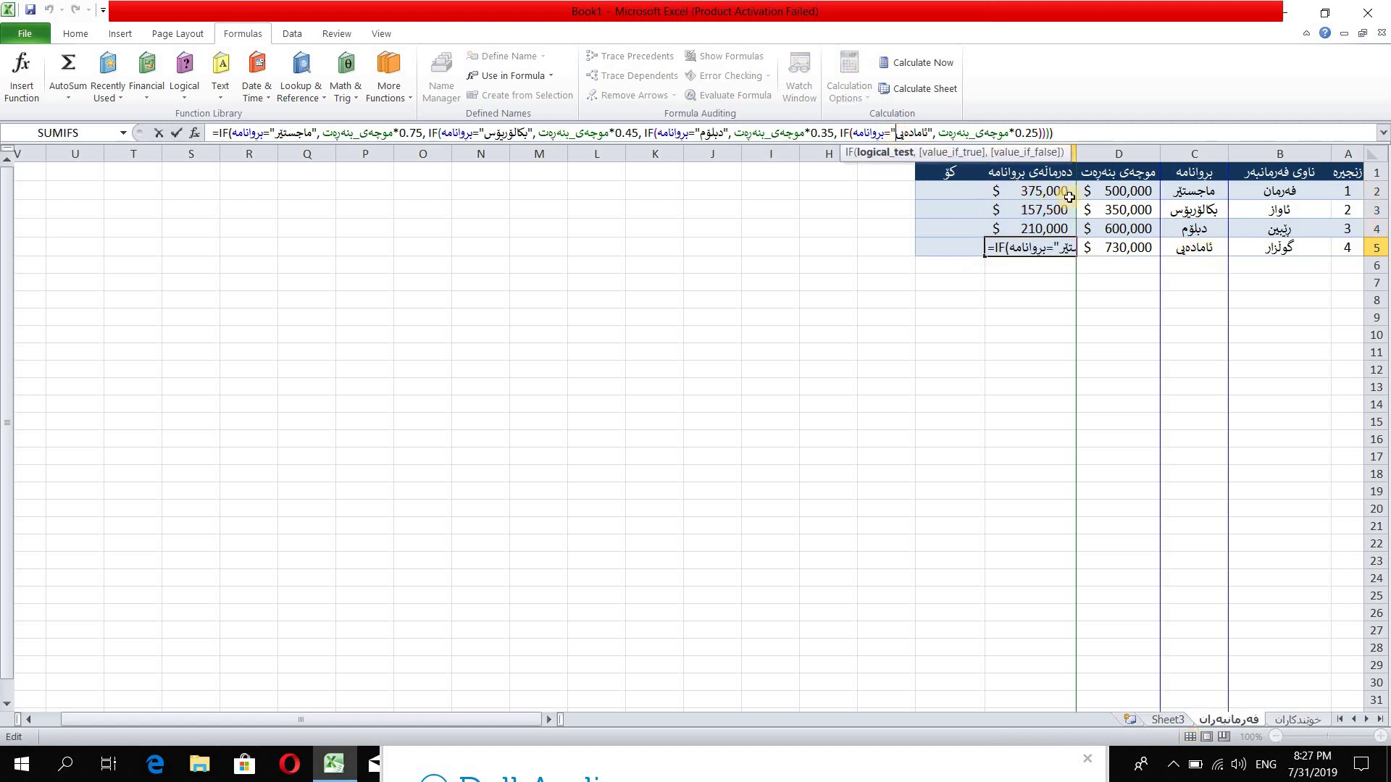
pyautogui.click(1191, 251)
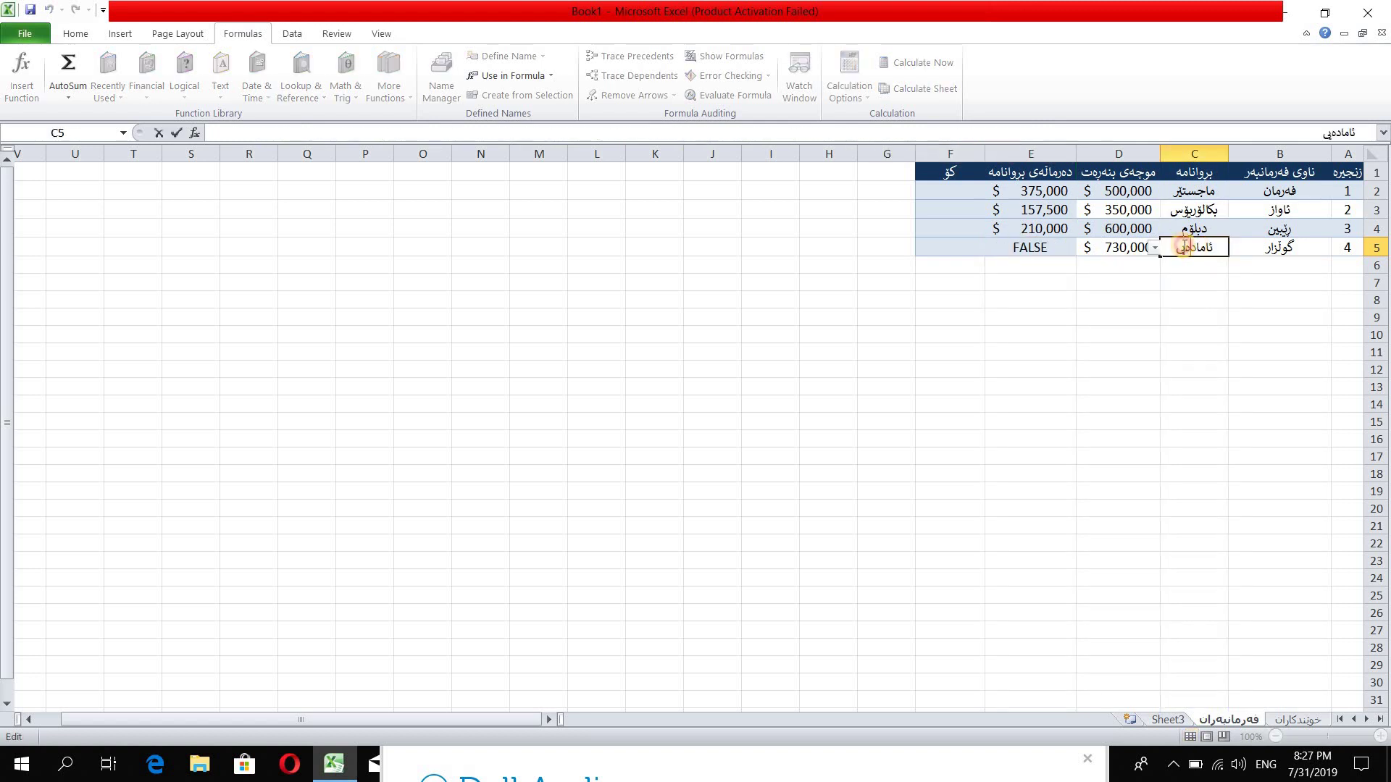
pyautogui.doubleClick(1188, 248)
pyautogui.moveTo(1209, 247); pyautogui.dragTo(1178, 246)
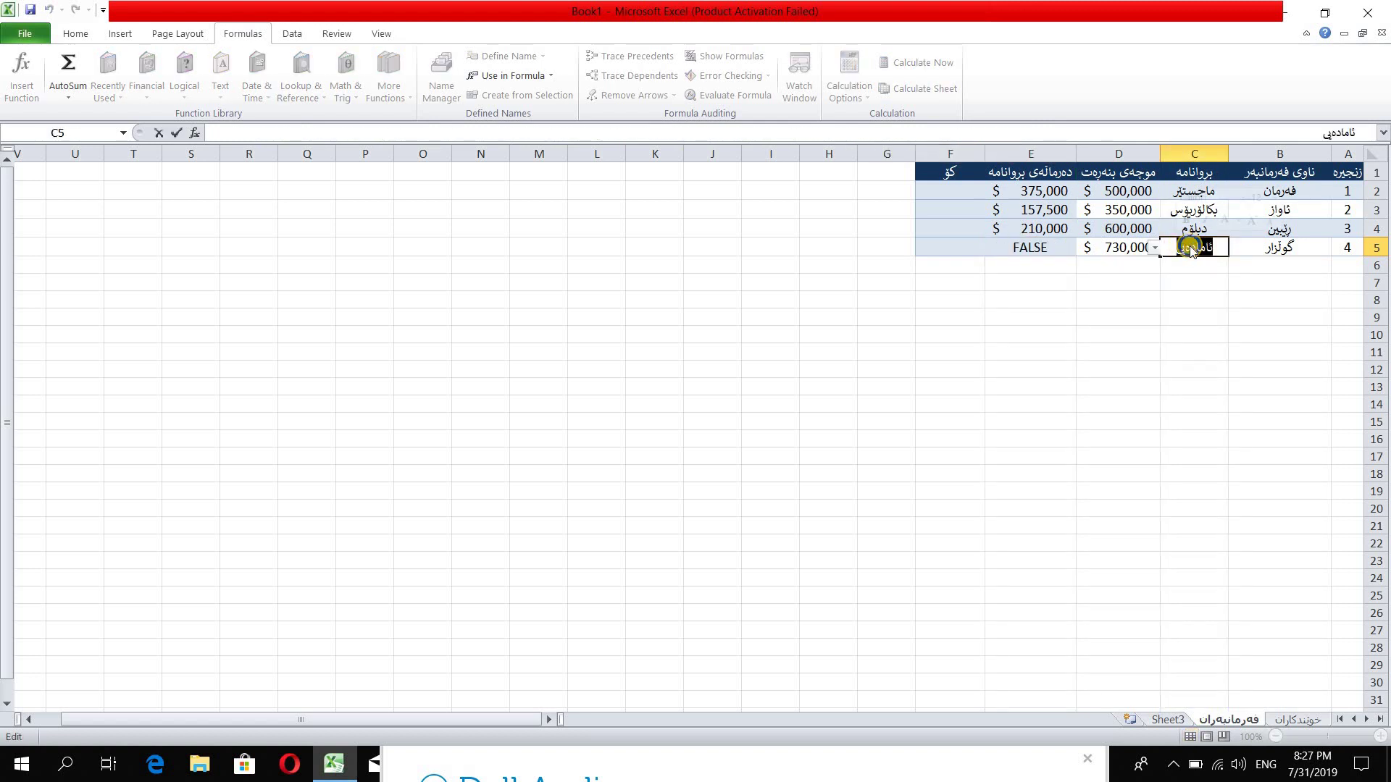
pyautogui.rightClick(1190, 247)
pyautogui.click(1228, 276)
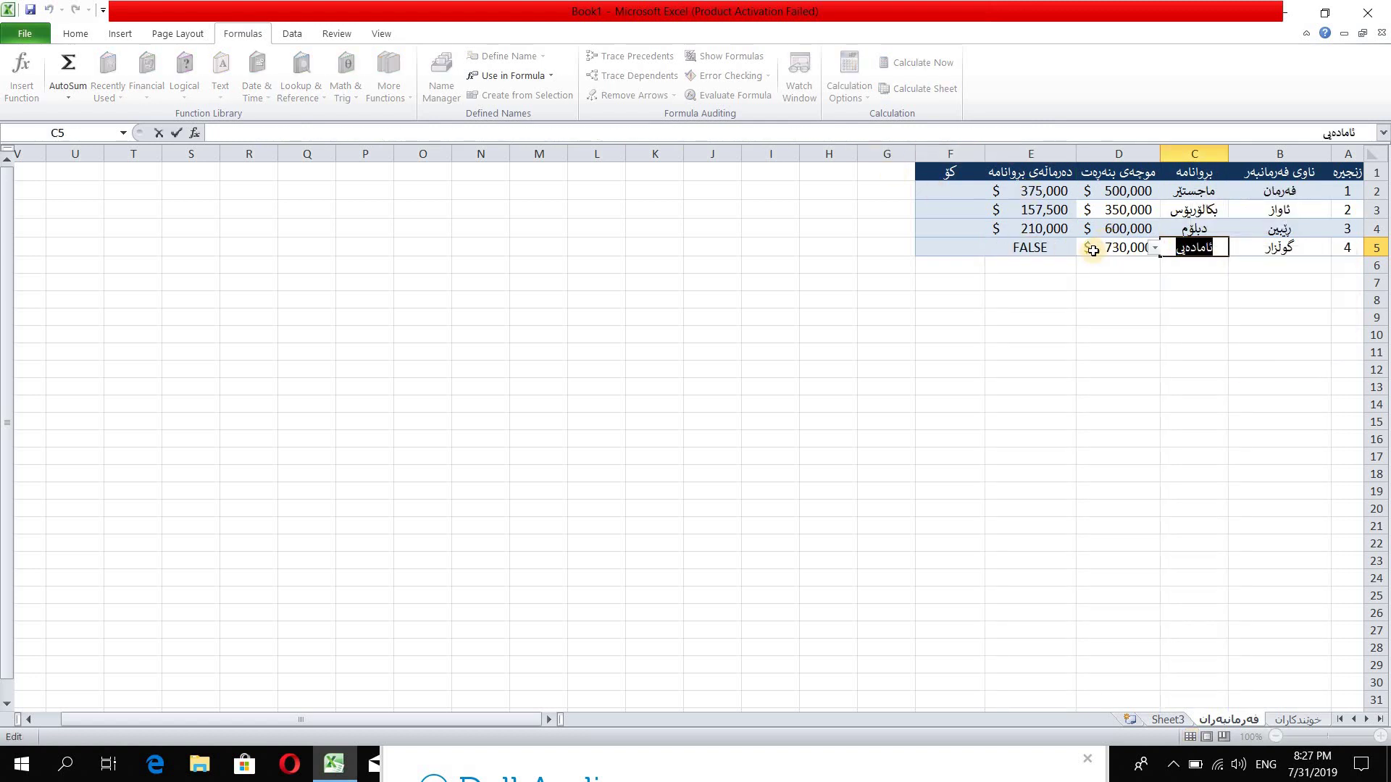
# - Replace the quoted degree text in the fourth IF of E5's formula with the text copied from C5
pyautogui.click(1035, 248)
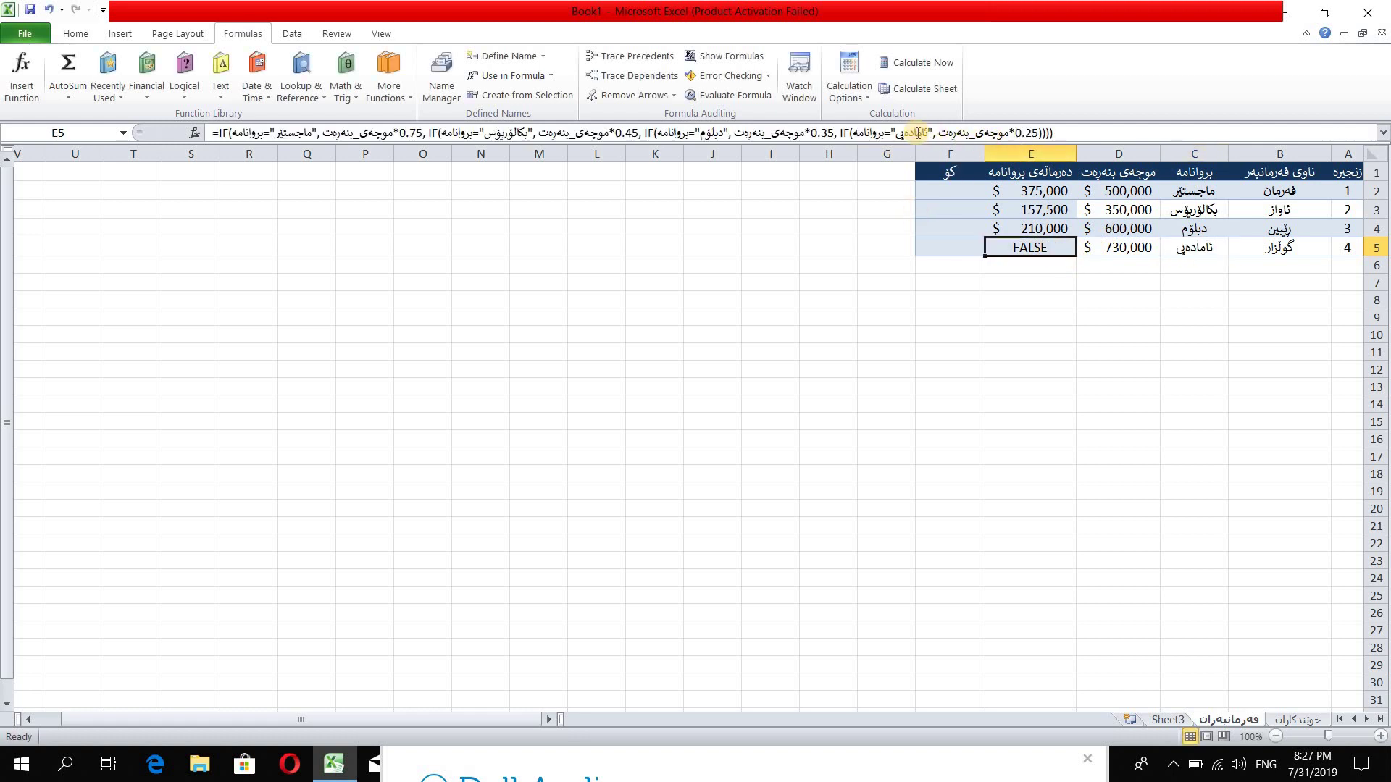
pyautogui.doubleClick(911, 132)
pyautogui.hotkey('ctrl', 'v')
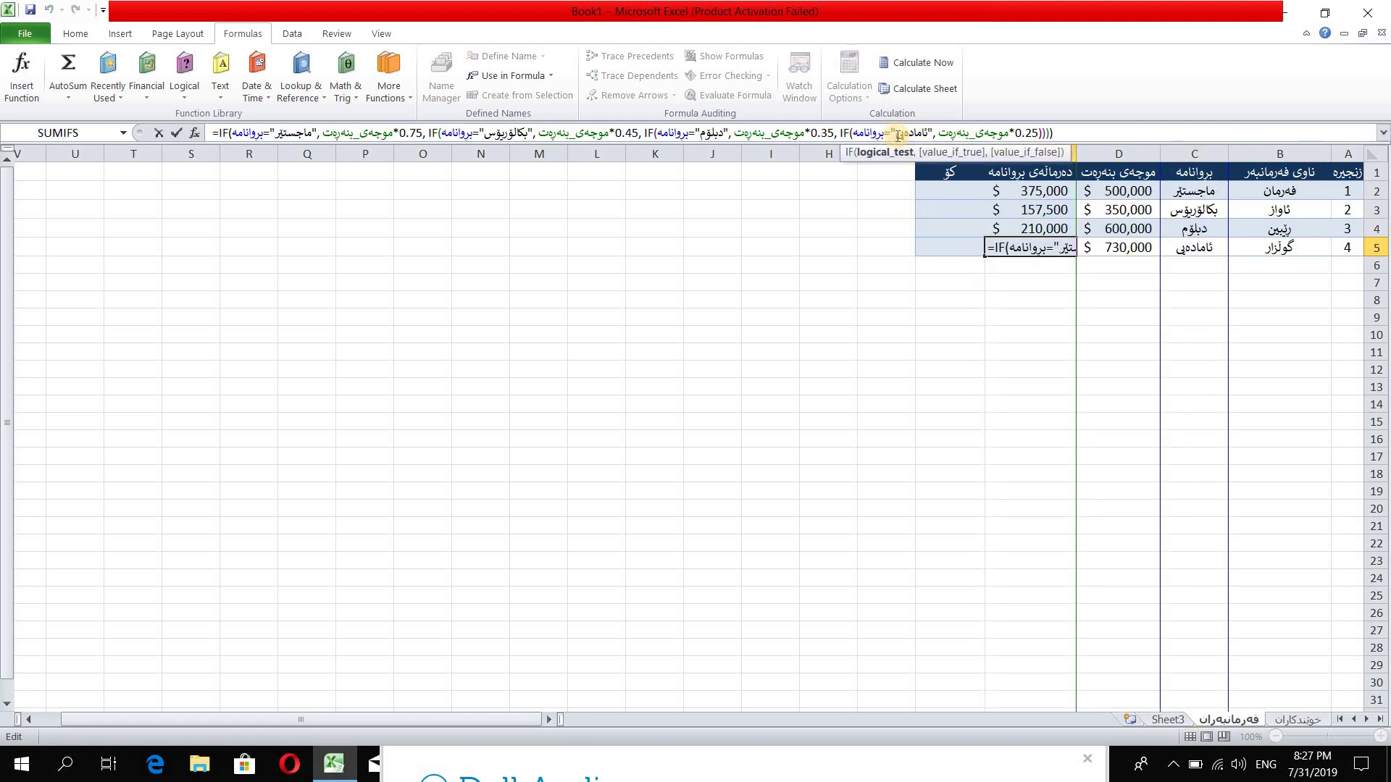
pyautogui.doubleClick(911, 133)
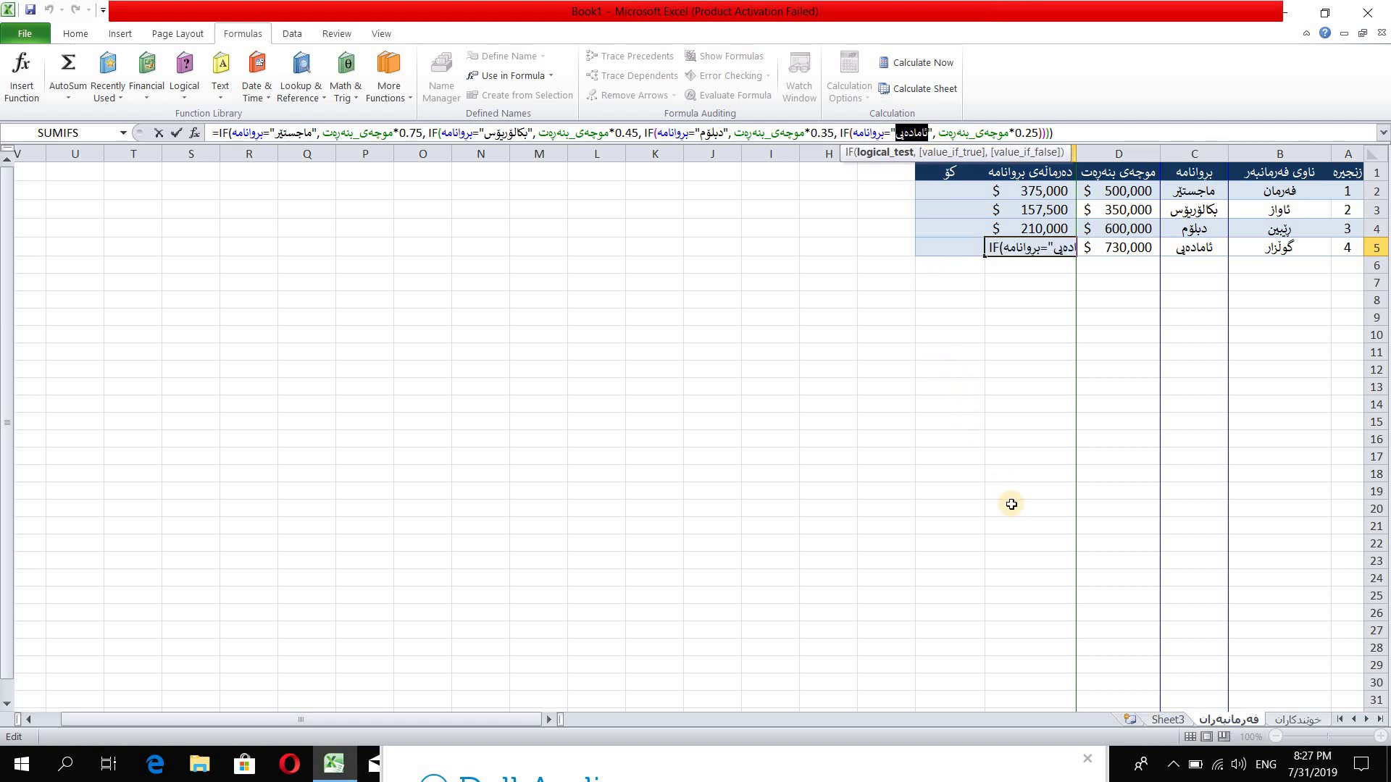
pyautogui.hotkey('ctrl', 'v')
pyautogui.press('Return')
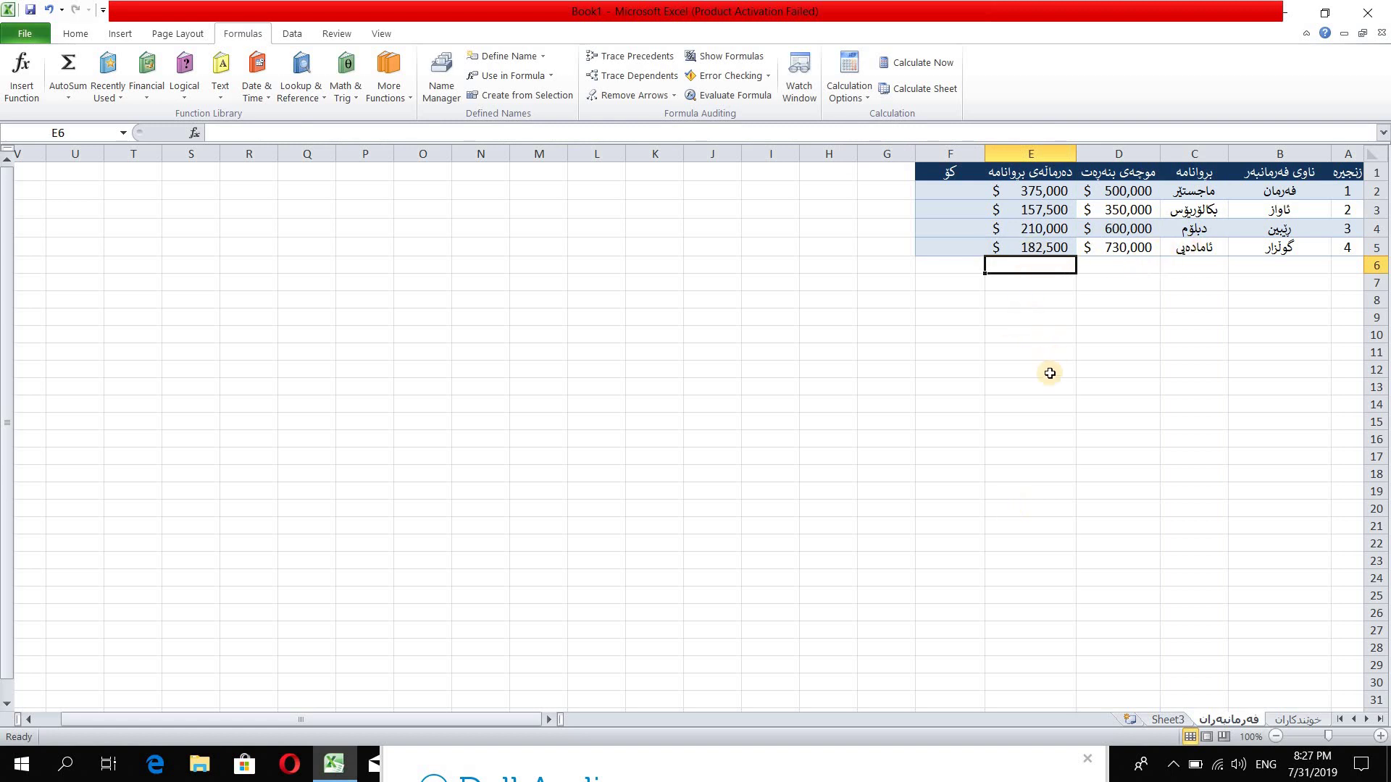
# - Enter =SUM(D2:E2) in F2 to total the first employee's base salary and degree allowance
pyautogui.click(951, 191)
pyautogui.click(638, 137)
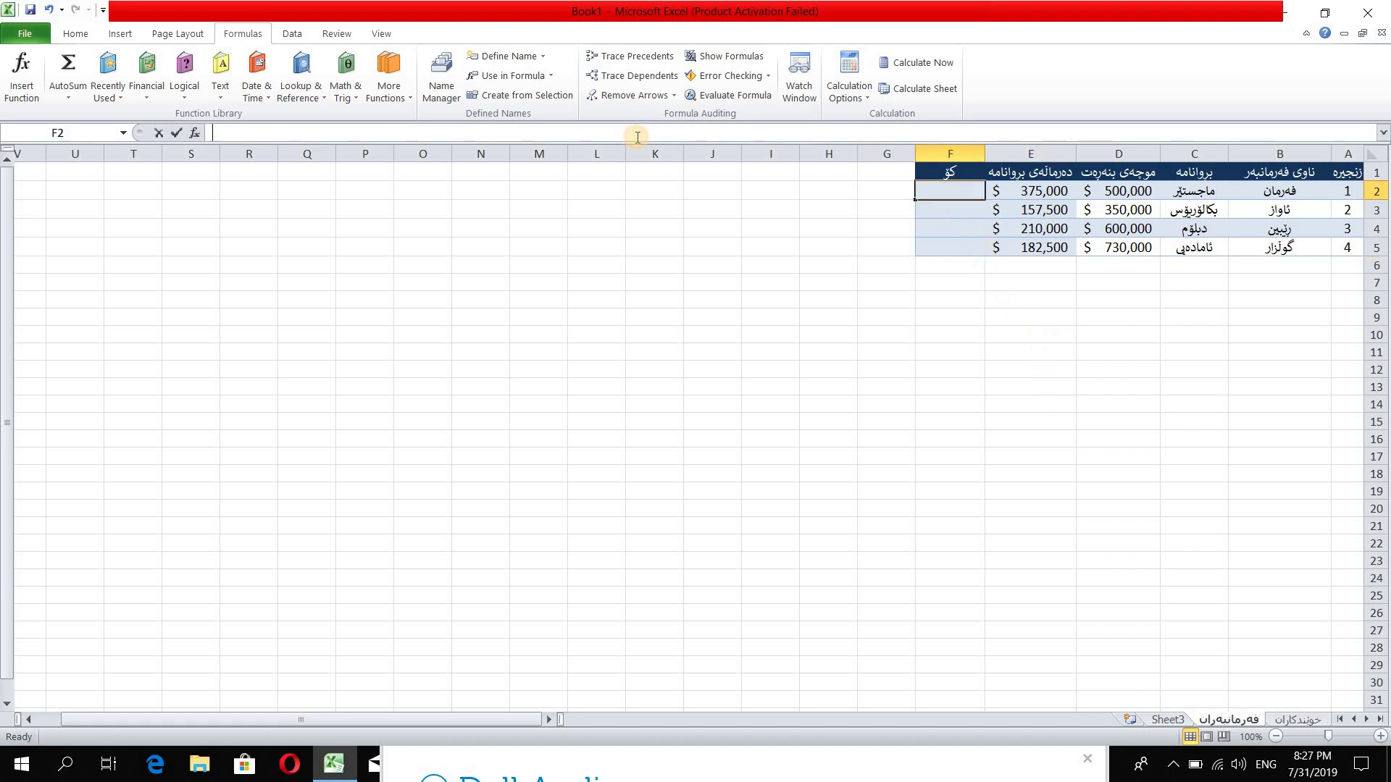
pyautogui.write('=')
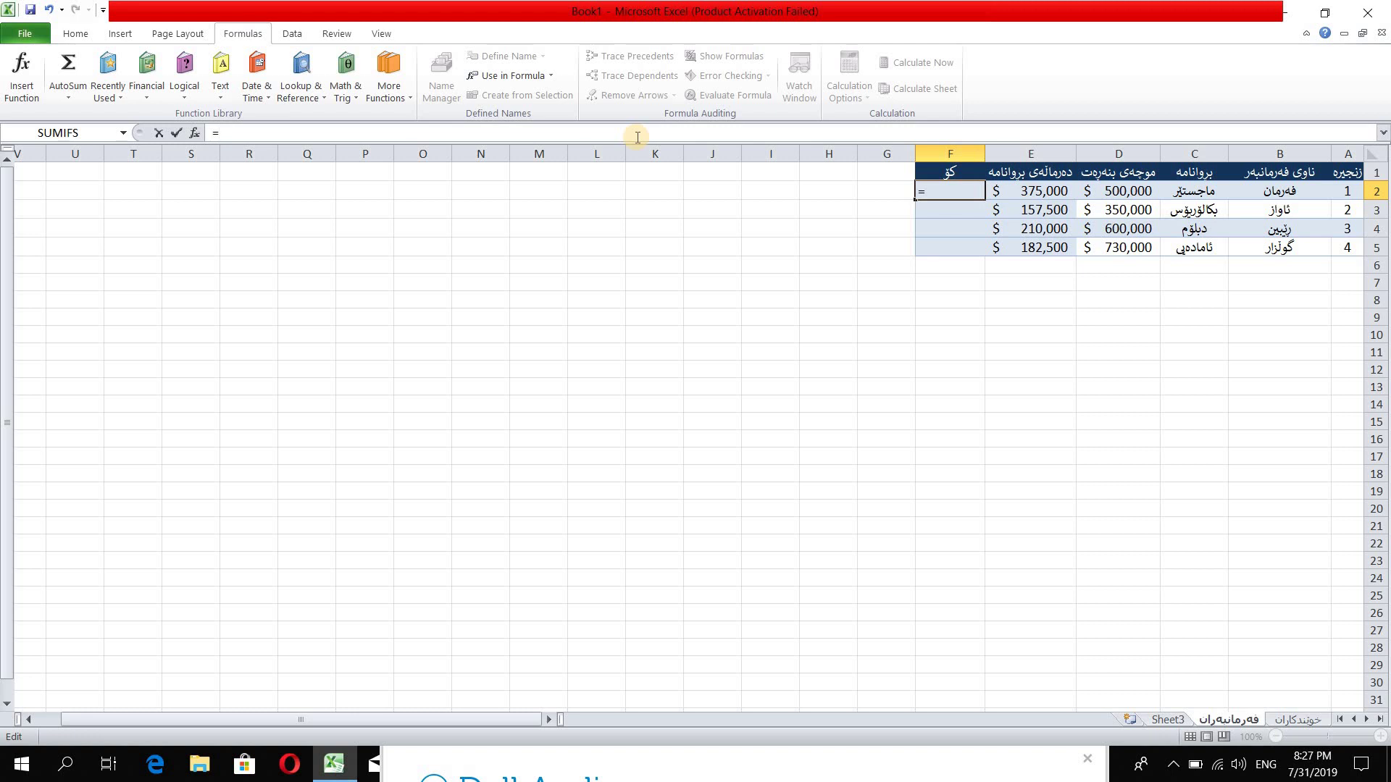
pyautogui.write('su')
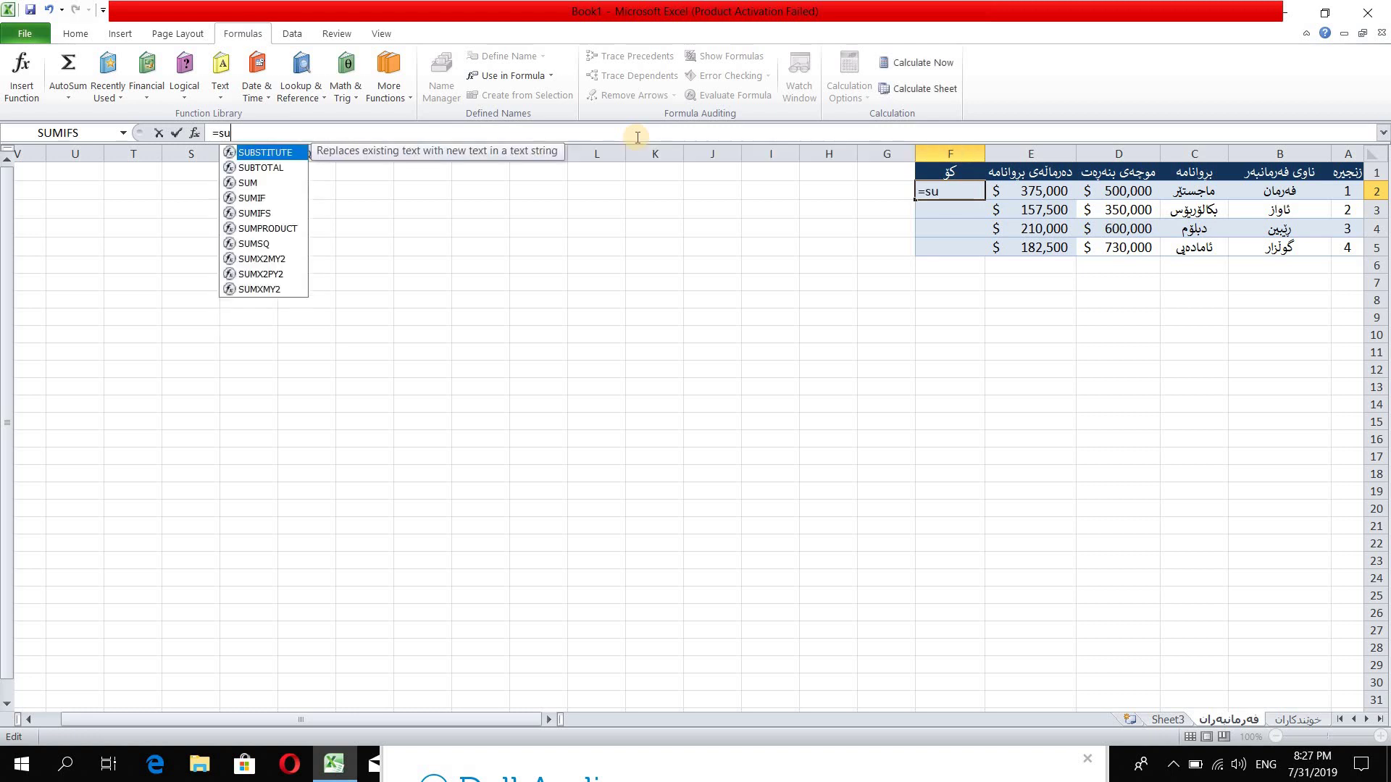
pyautogui.write('m(')
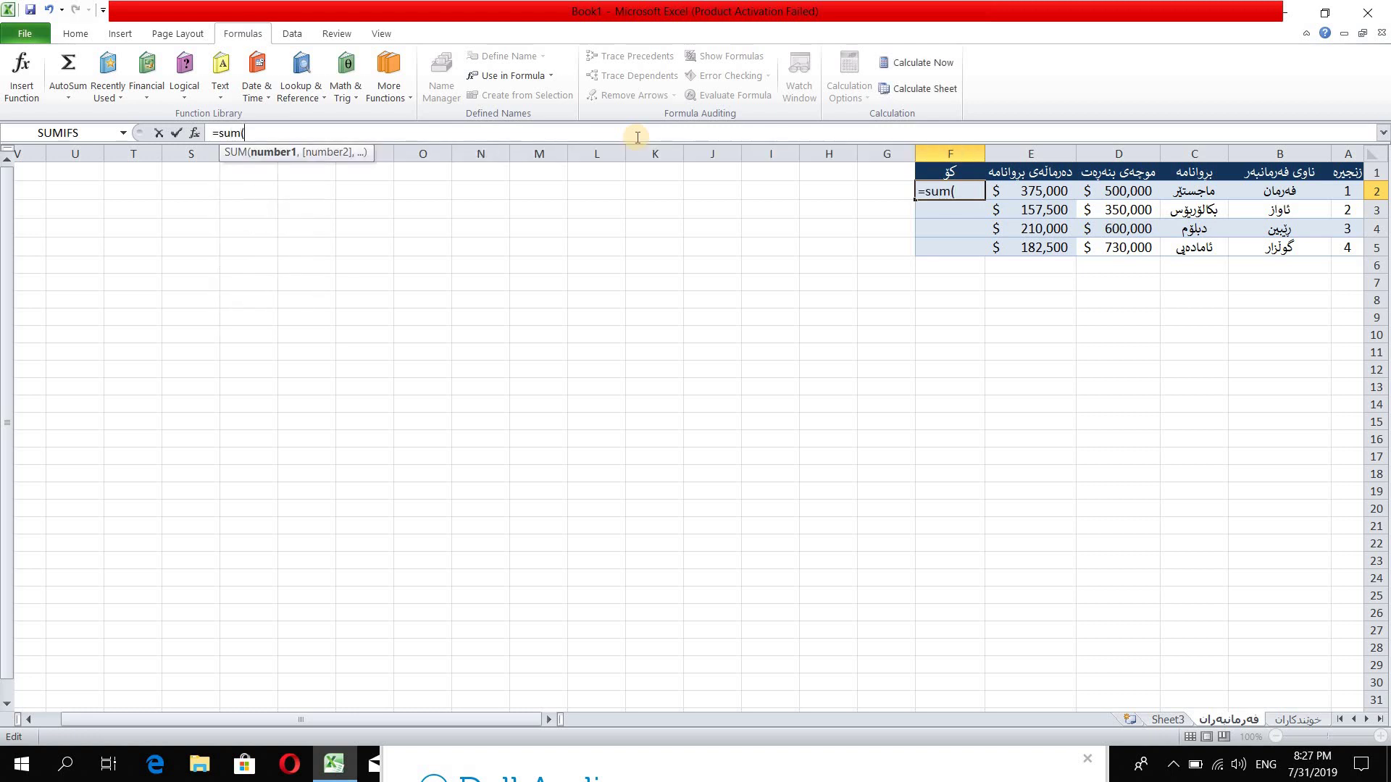
pyautogui.moveTo(1091, 192); pyautogui.dragTo(1034, 192)
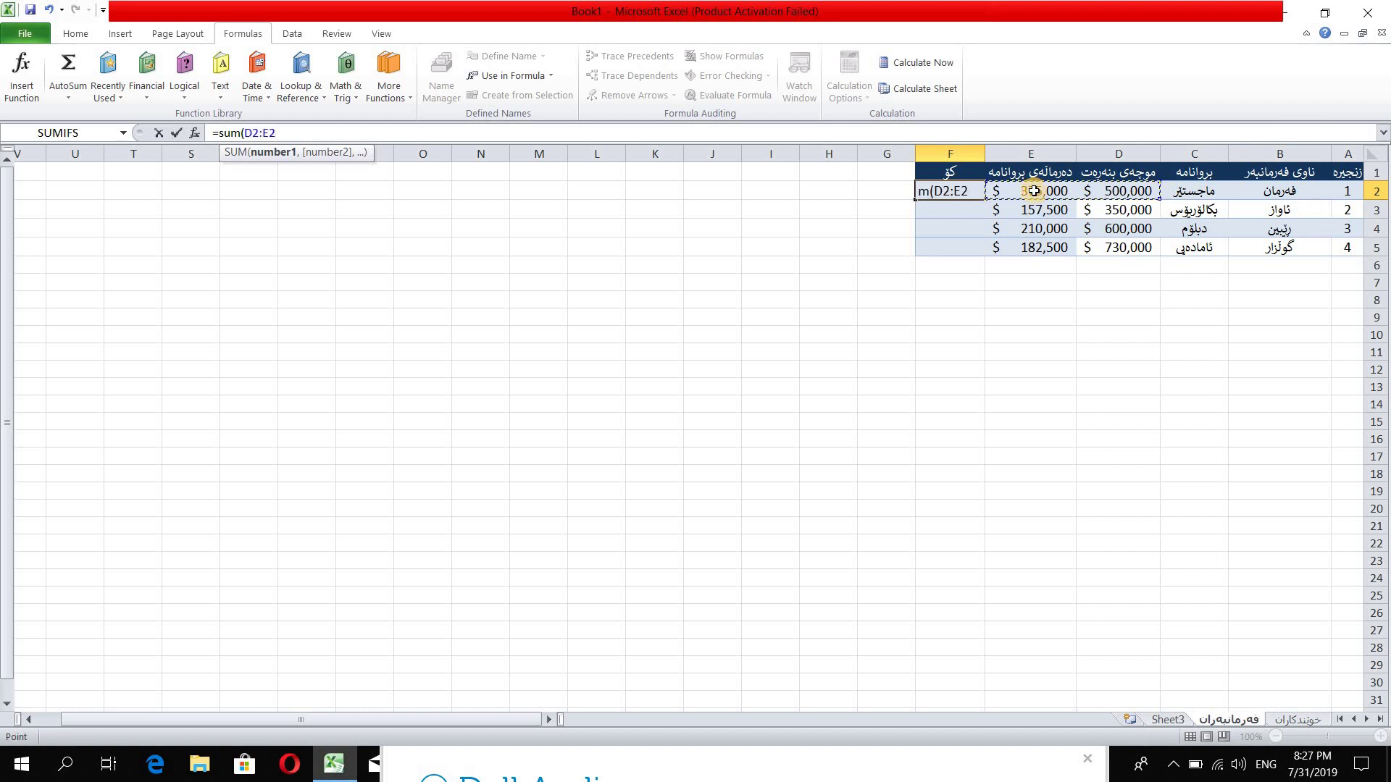
pyautogui.write(')')
pyautogui.press('Return')
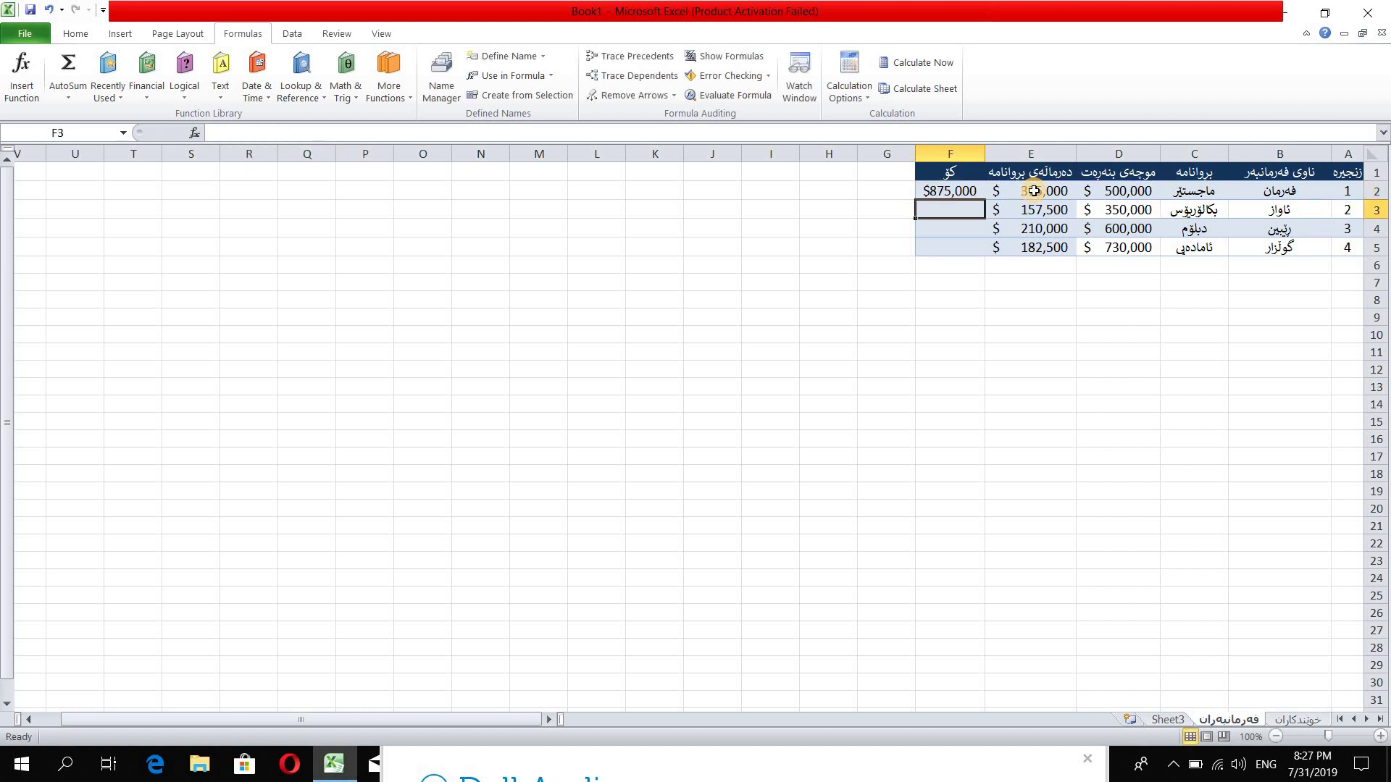
# - Fill the SUM formula from F2 down through F5 for the remaining employees
pyautogui.press('Up')
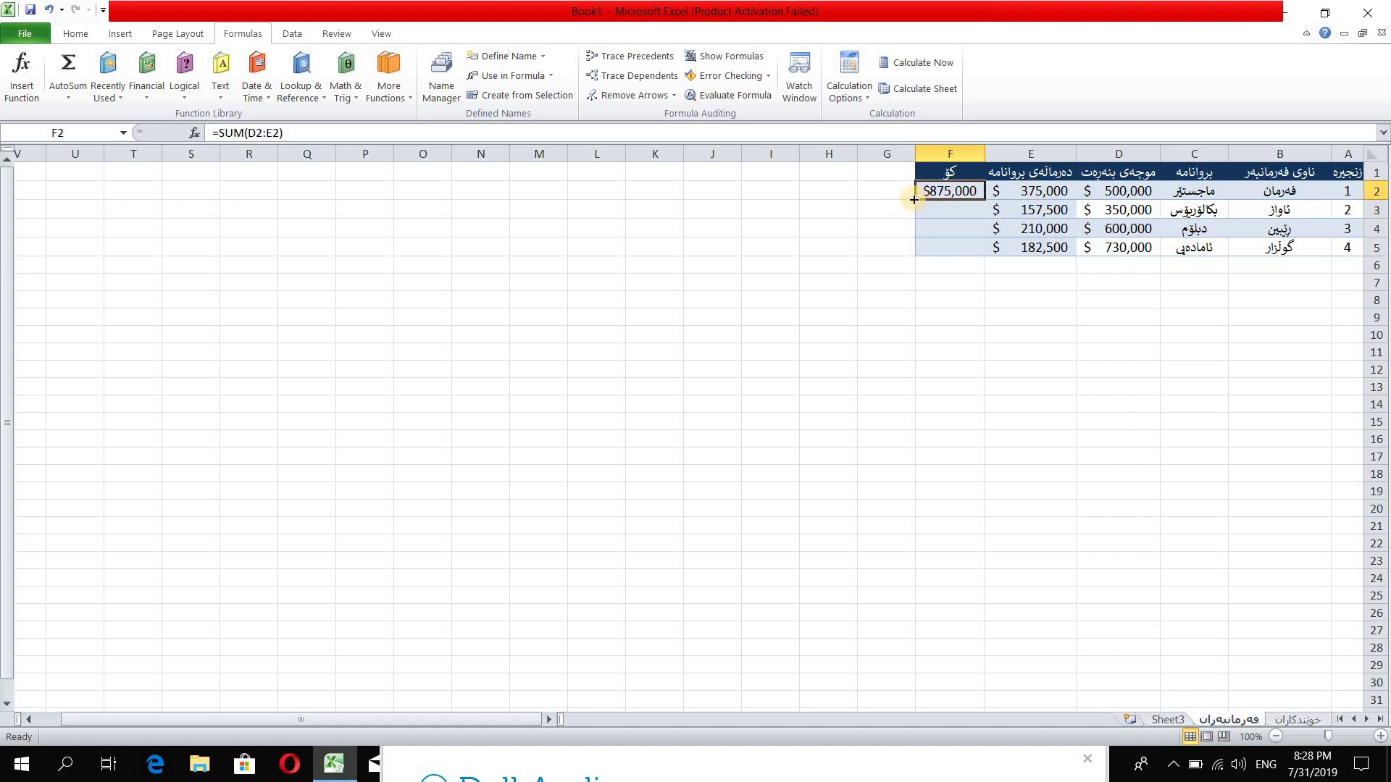
pyautogui.moveTo(920, 199); pyautogui.dragTo(966, 283)
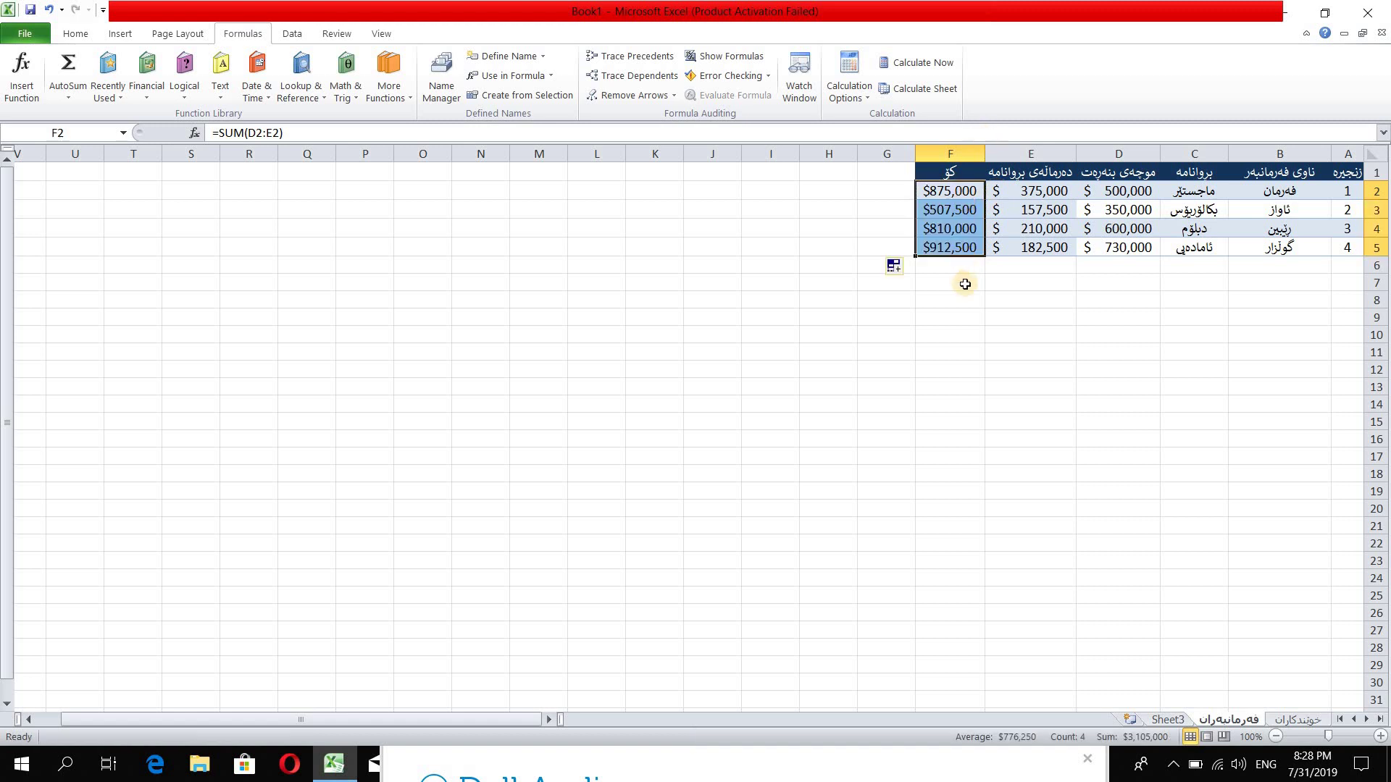
pyautogui.click(1024, 284)
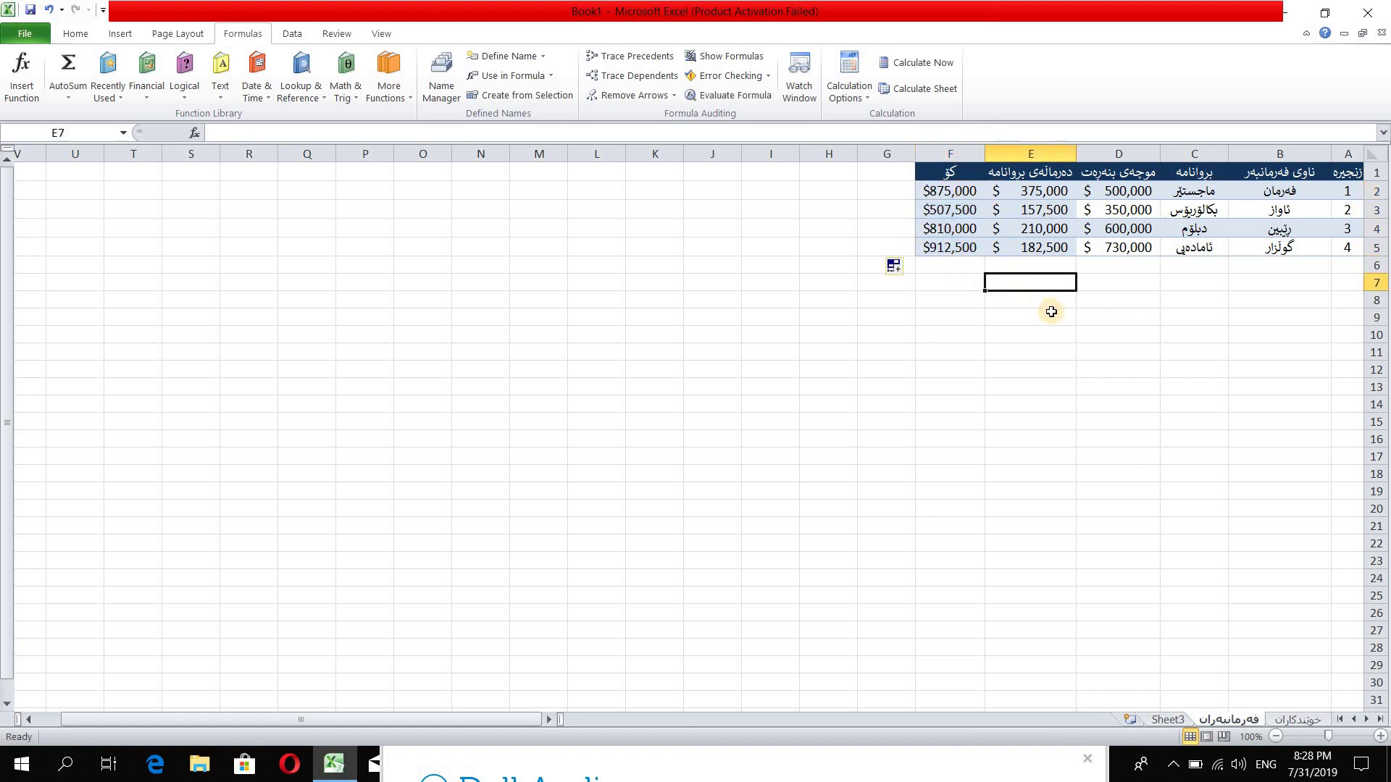